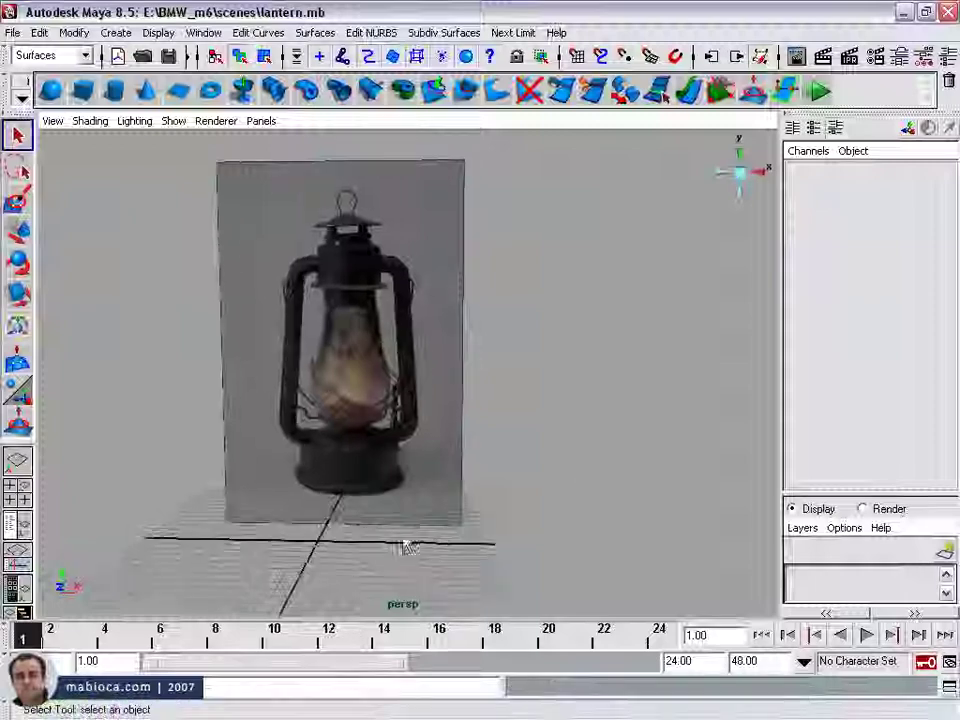
Switch to four-view, maximize the front view and zoom in on the lantern's top.
mouse_move(403, 546)
alt+right_down()
mouse_move(403, 506)
mouse_move(420, 470)
alt+right_up()
key(space)
key(space)
mouse_move(197, 522)
alt+right_down()
mouse_move(443, 469)
mouse_move(559, 467)
alt+right_up()
alt+middle_drag(536, 326, 405, 420)
alt+right_drag(405, 420, 579, 381)
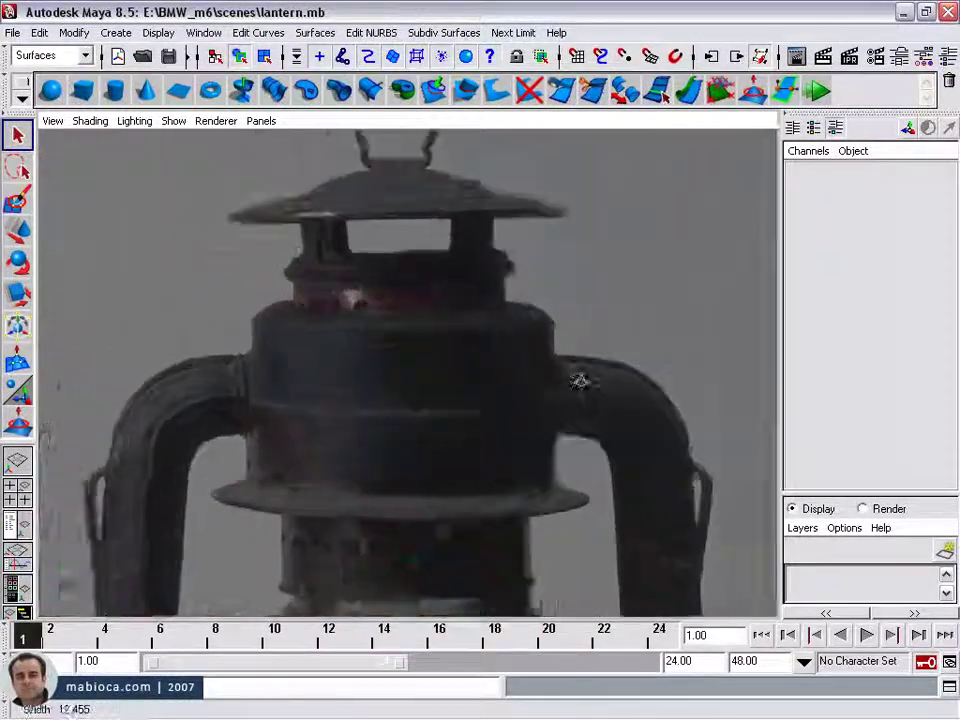
Draw curve1 with the EP Curve Tool, starting at the base of the lantern reference.
click(21, 96)
click(40, 112)
click(115, 91)
mouse_move(373, 389)
alt+right_down()
mouse_move(141, 409)
mouse_move(426, 157)
alt+right_up()
key(Return)
Put curve1 on a new layer of its own.
key(w)
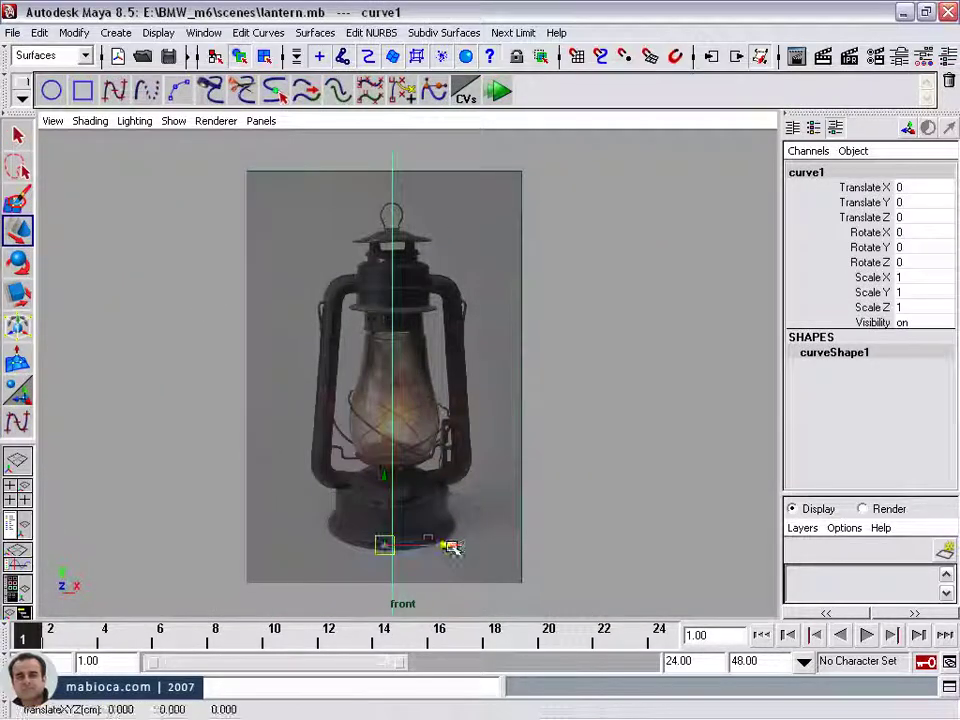
click(944, 550)
right_click(825, 575)
click(645, 439)
Trace the lantern top's edges with EP curves, curve2 through curve5.
mouse_move(645, 439)
alt+right_down()
mouse_move(203, 261)
mouse_move(282, 196)
alt+right_up()
key(y)
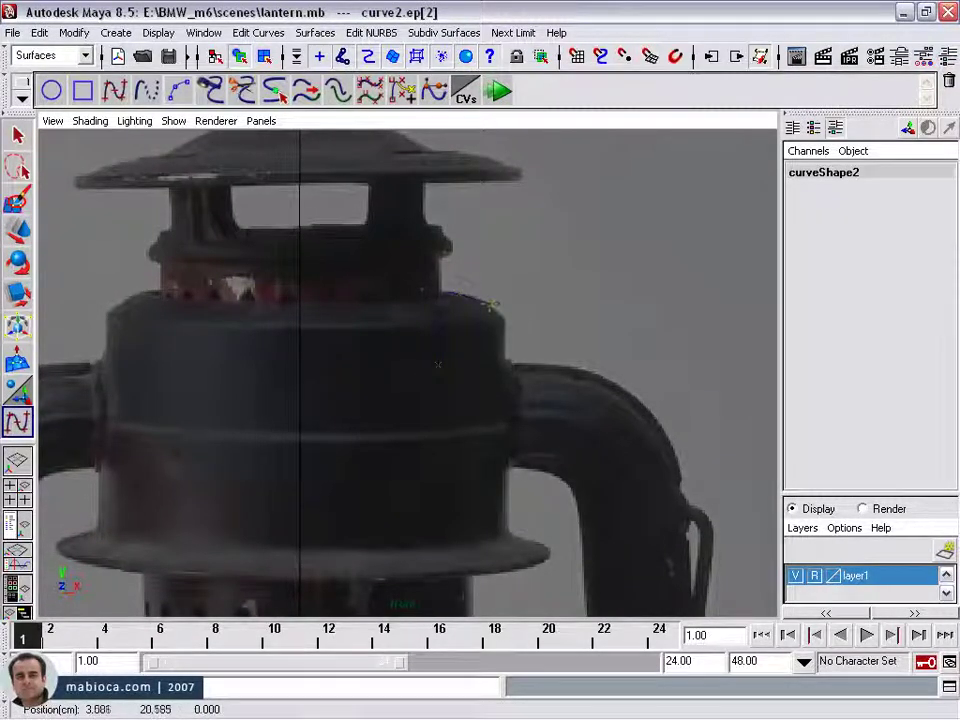
key(Return)
key(w)
alt+right_drag(522, 331, 478, 249)
key(y)
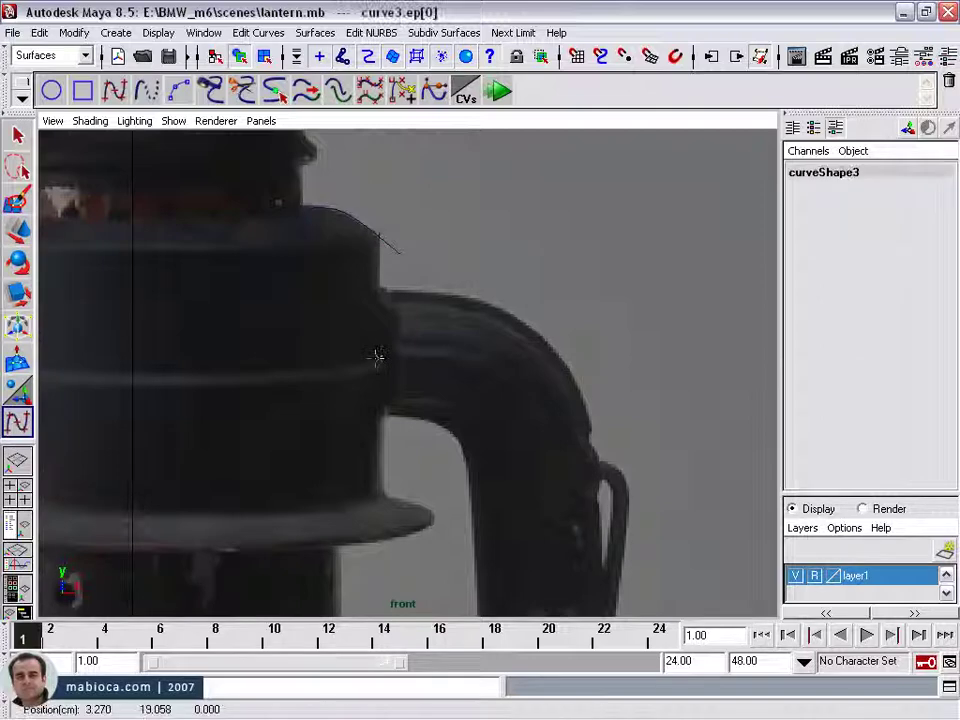
key(BackSpace)
key(BackSpace)
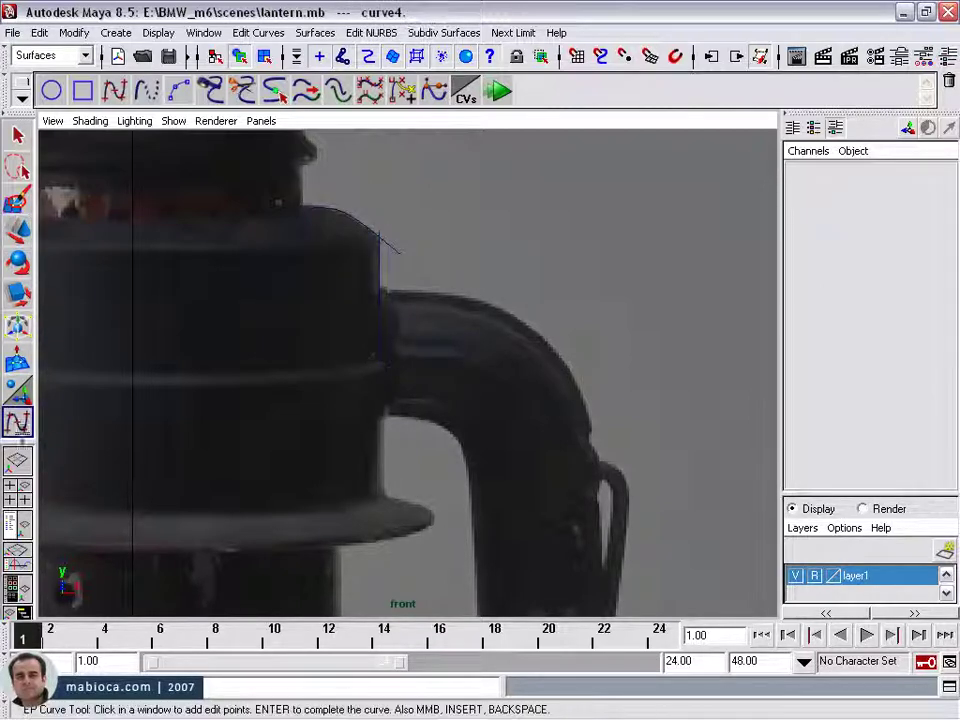
key(Return)
Trace curve6 along the burner collar's flare.
alt+right_drag(390, 491, 596, 480)
key(y)
click(366, 437)
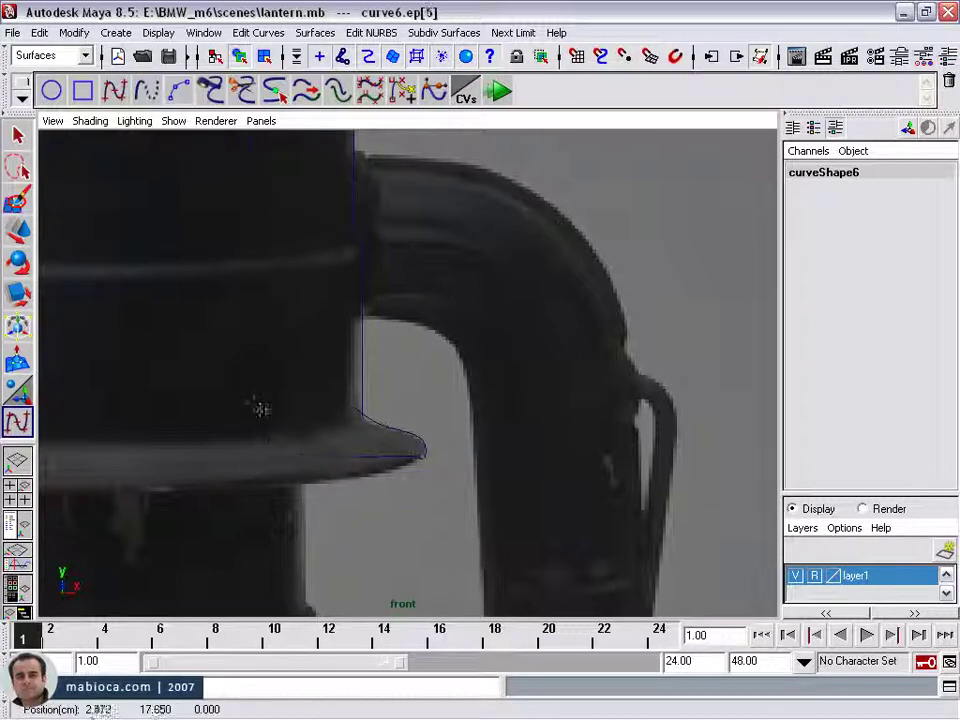
key(Return)
Move curve2's control points to follow the lid's rounded slope.
key(w)
click(305, 308)
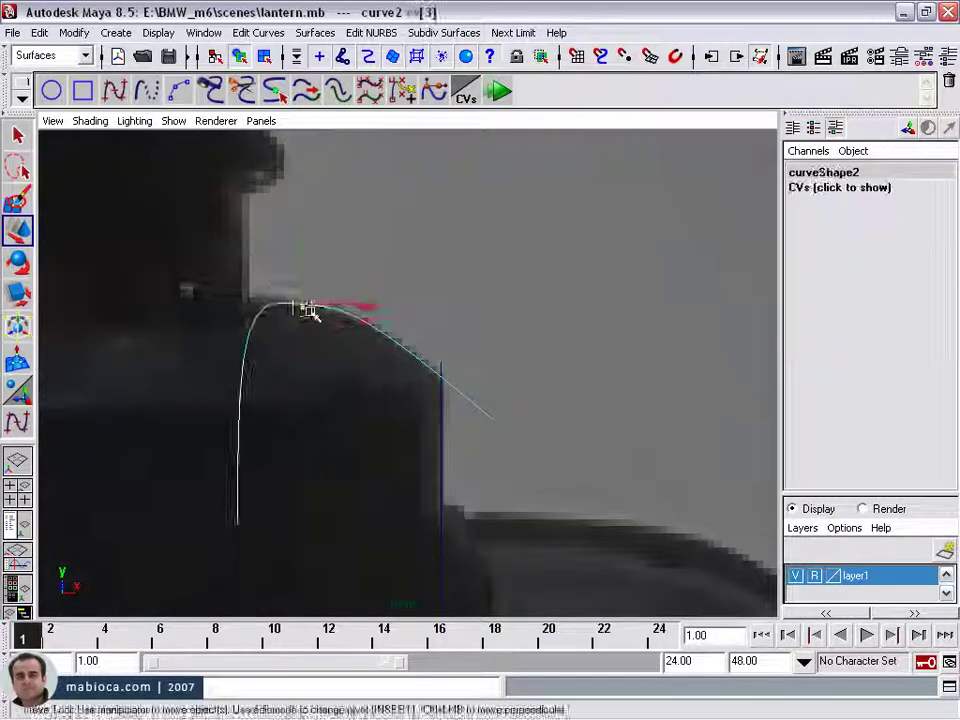
drag(232, 498, 238, 452)
alt+right_drag(238, 452, 460, 364)
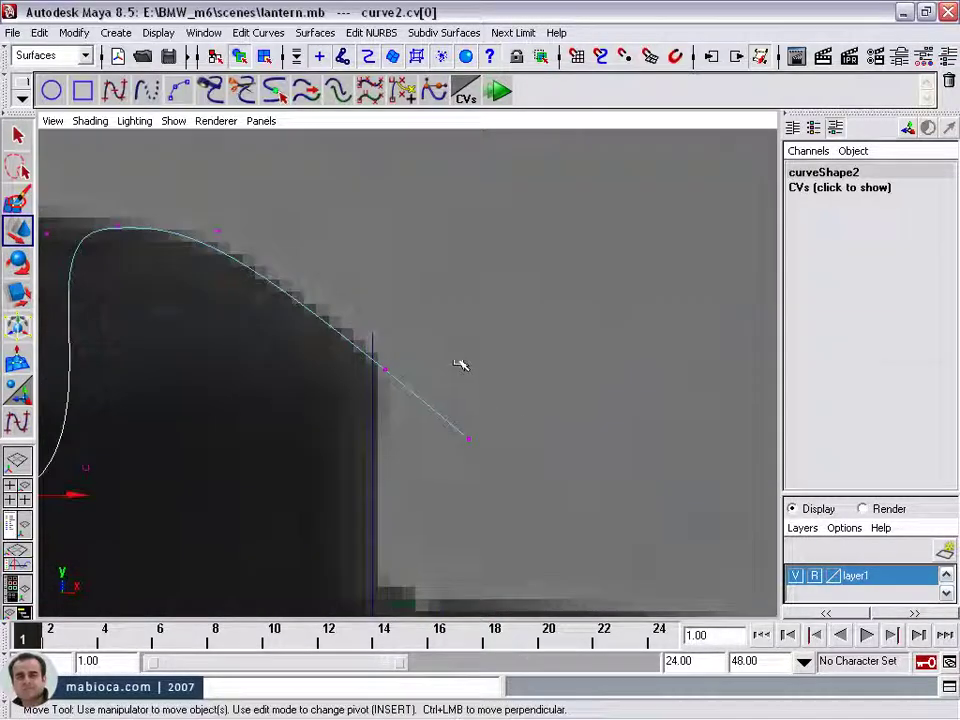
Fillet curve2 and curve3 with radius 0.2, creating filletedCurve1.
right_drag(376, 397, 387, 348)
click(371, 32)
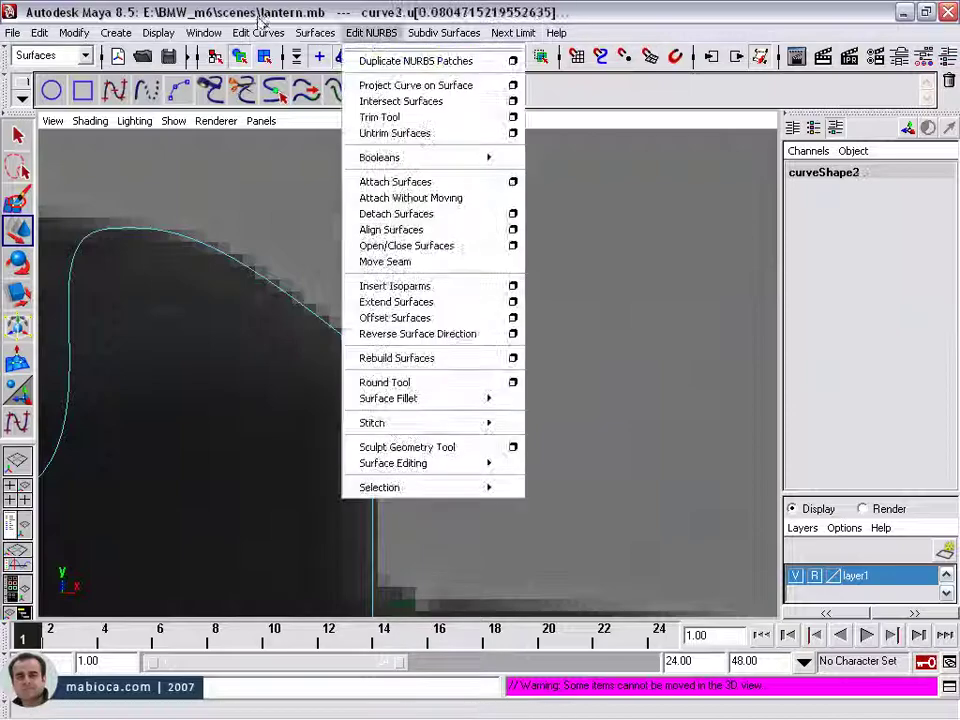
click(380, 203)
click(920, 396)
text(0.2)
key(Return)
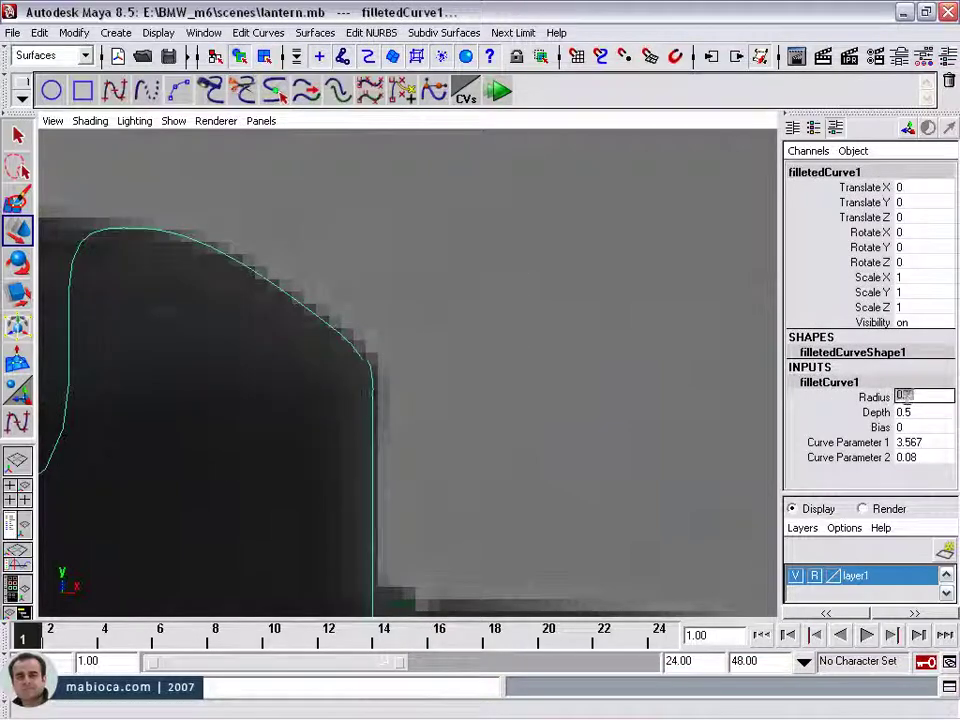
scroll(315, 289, down, 5)
scroll(334, 261, up, 10)
click(39, 32)
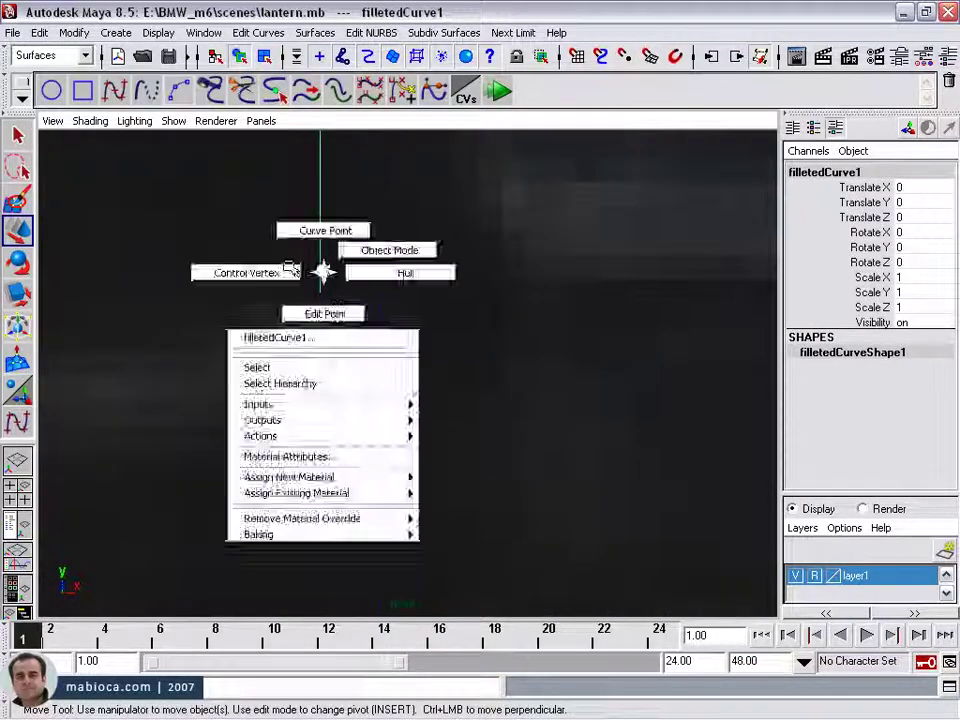
Cut filletedCurve1 where it crosses curve4 and select the detached pieces.
right_drag(321, 270, 246, 272)
click(317, 317)
click(328, 236)
alt+drag(328, 236, 360, 342)
click(258, 32)
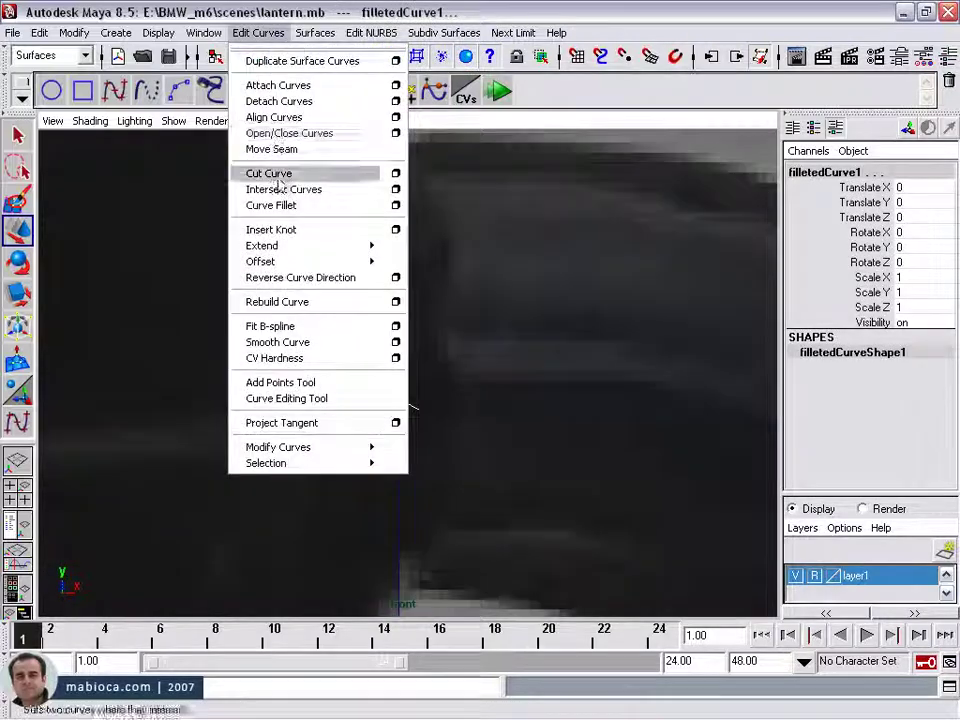
click(279, 171)
click(383, 390)
click(347, 424)
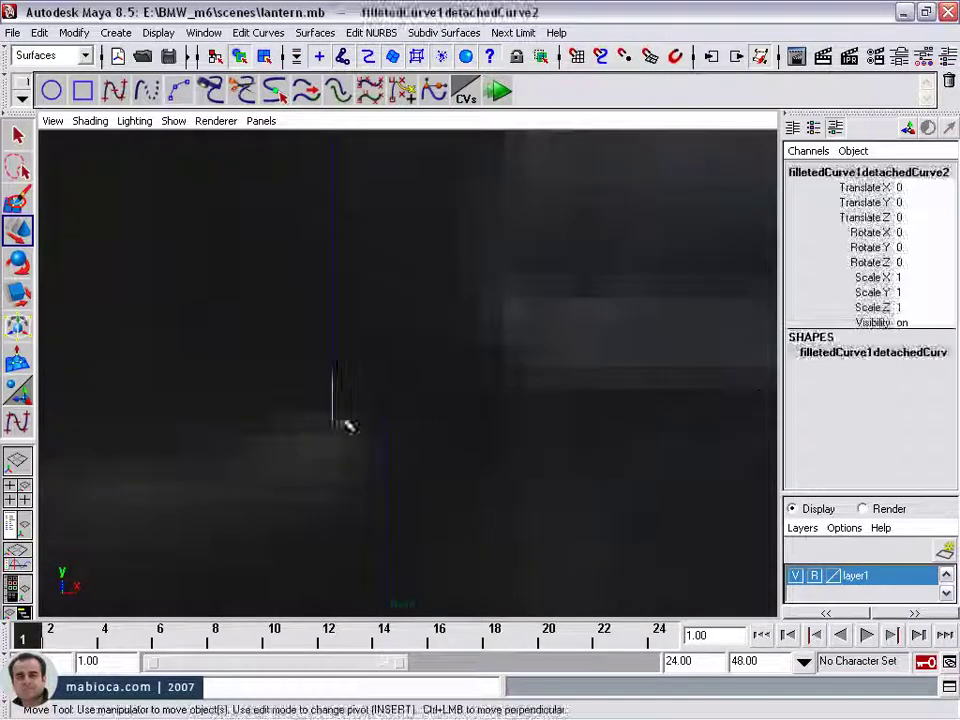
click(347, 443)
Delete the leftover curve pieces and draw a new curve7.
click(258, 32)
click(321, 429)
scroll(294, 390, up, 3)
click(294, 390)
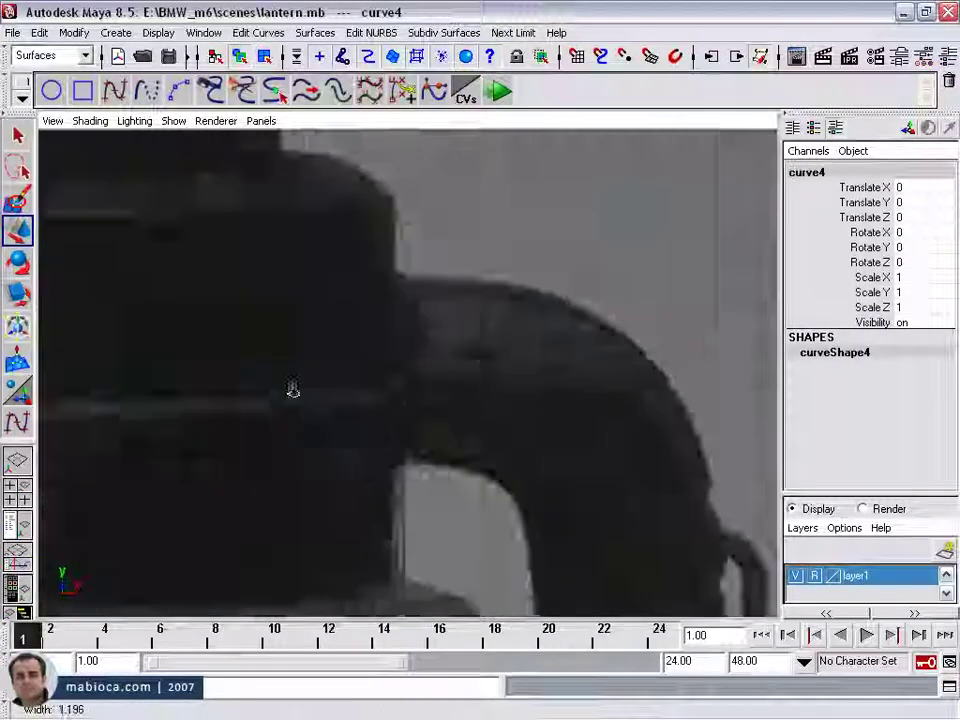
scroll(388, 257, up, 3)
click(245, 410)
key(Delete)
click(17, 422)
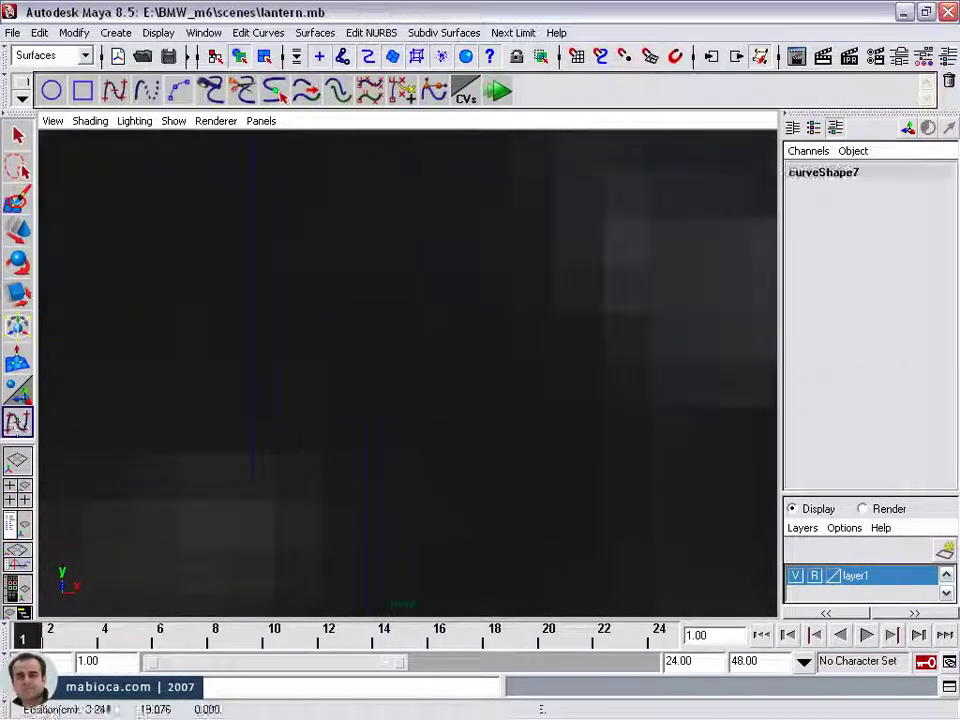
key(Return)
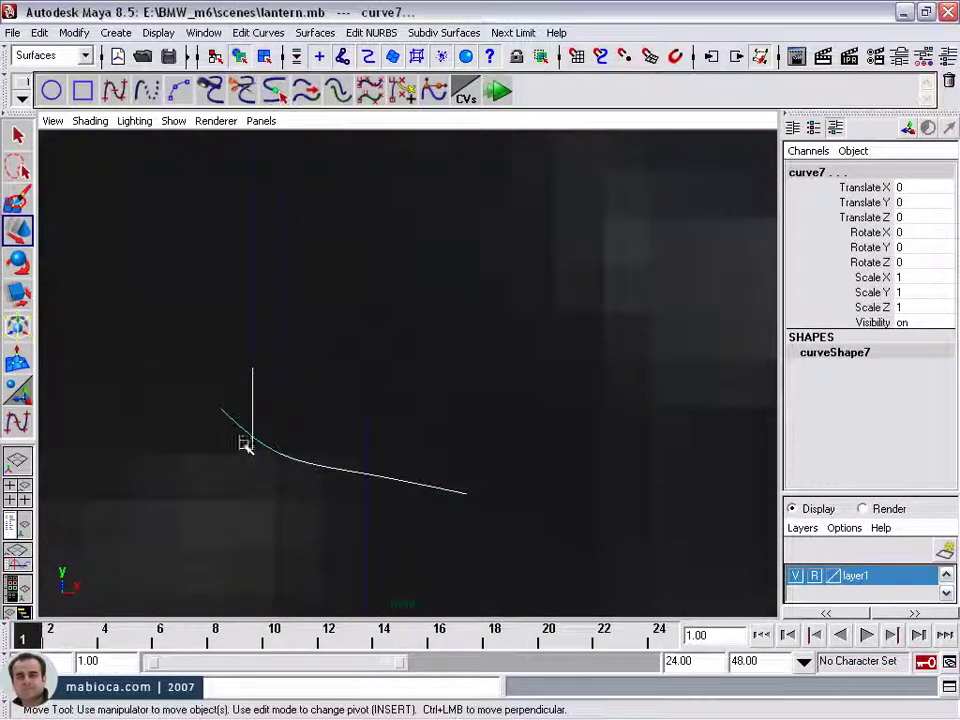
Reset the Cut Curve options to defaults and cut the curves at their intersections.
click(258, 32)
click(395, 173)
click(326, 221)
click(364, 257)
drag(572, 200, 680, 95)
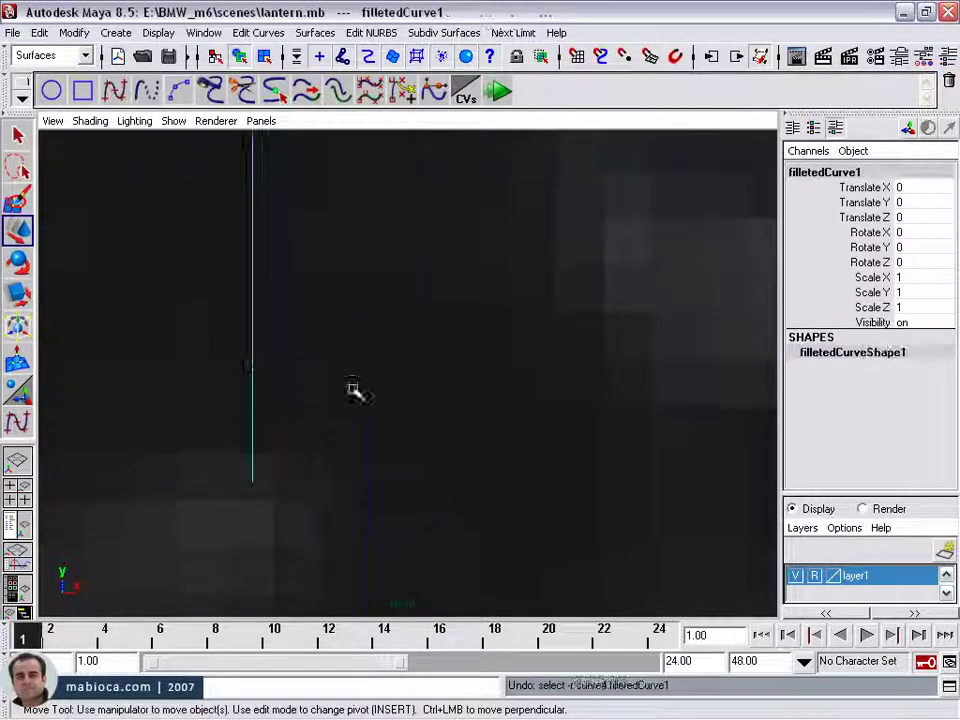
click(395, 173)
click(787, 394)
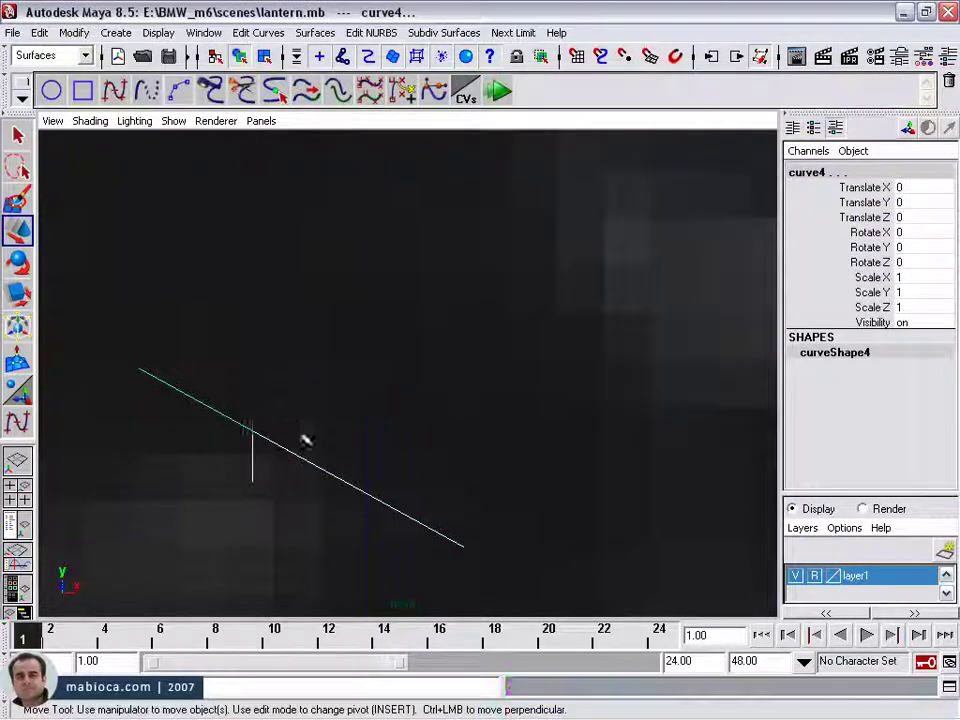
Attach the cut pieces into filletedCurve1 and delete its construction history.
click(258, 32)
click(392, 86)
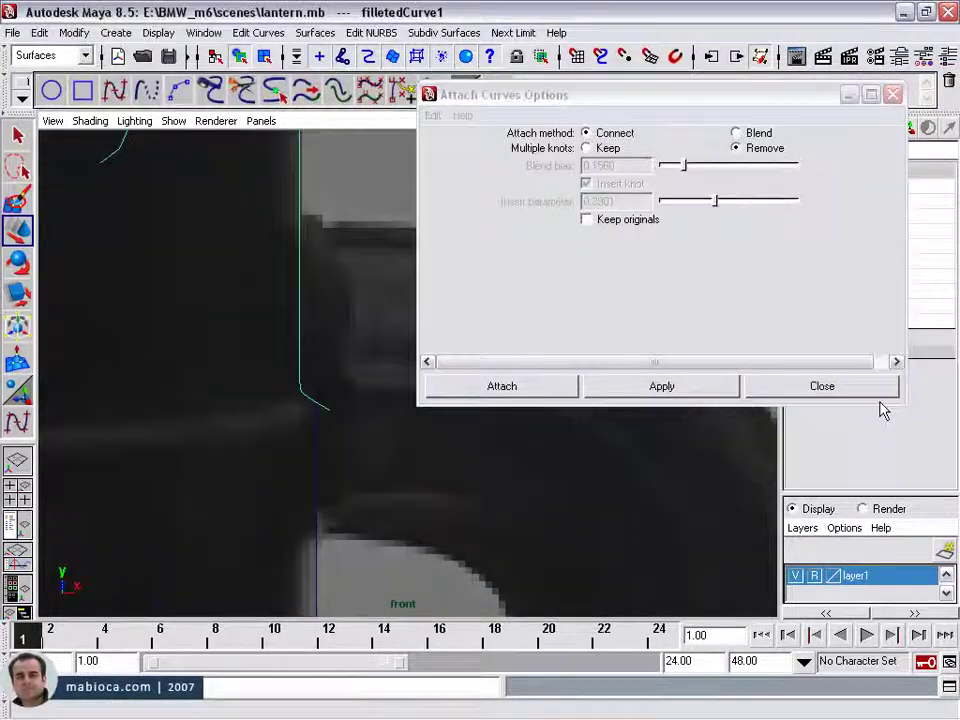
click(870, 390)
click(39, 32)
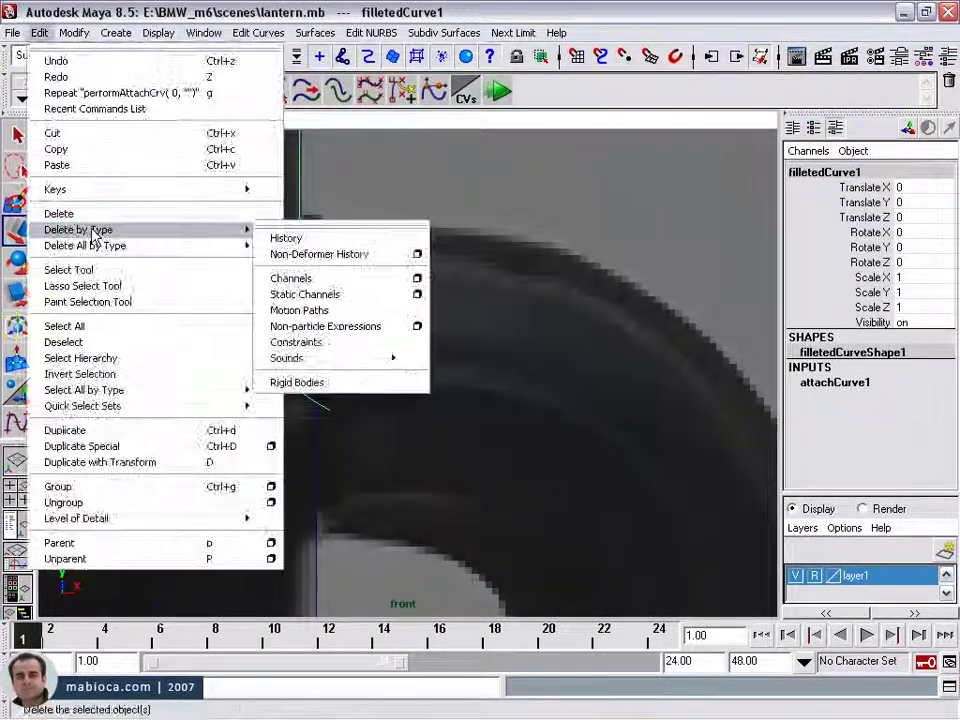
click(335, 243)
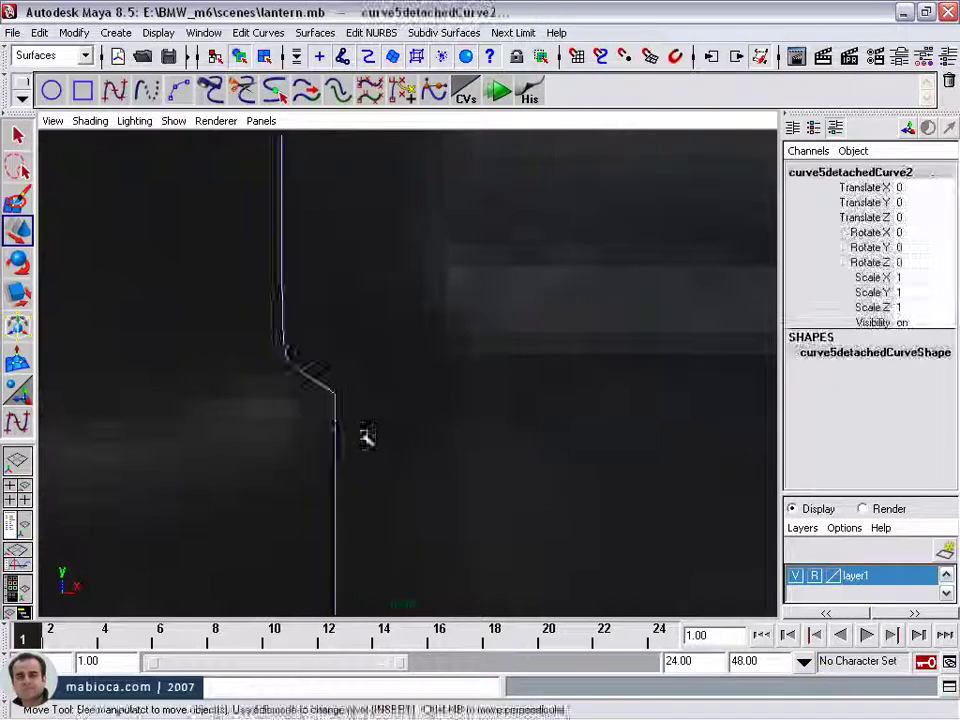
click(272, 34)
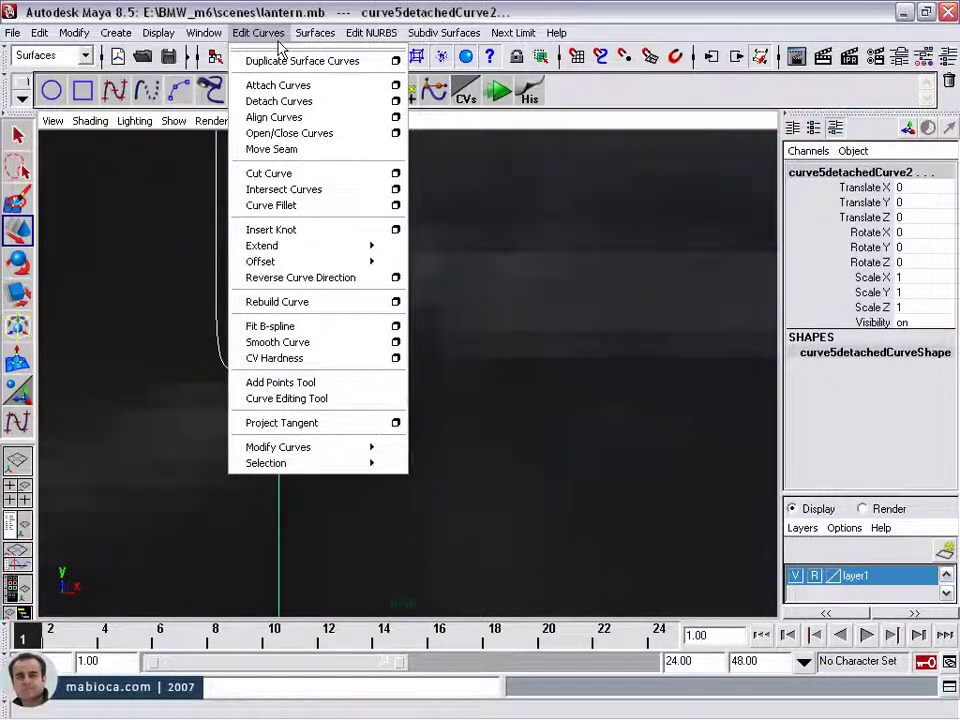
click(280, 86)
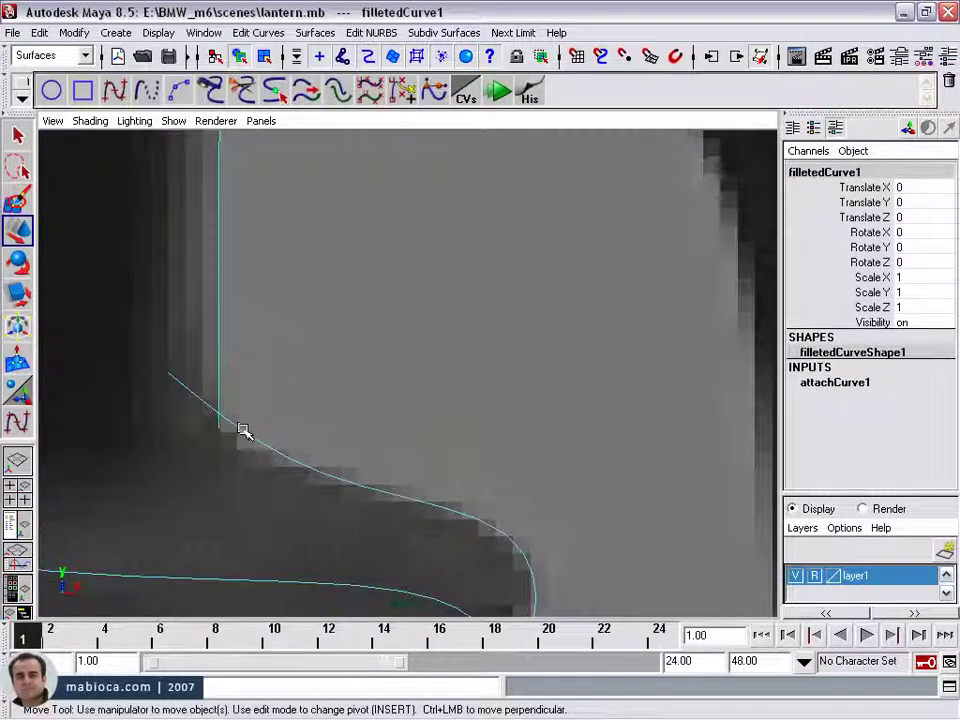
Fillet curve6 with the adjoining curve at radius 0.5, creating filletedCurve2.
click(241, 430)
click(268, 32)
click(281, 203)
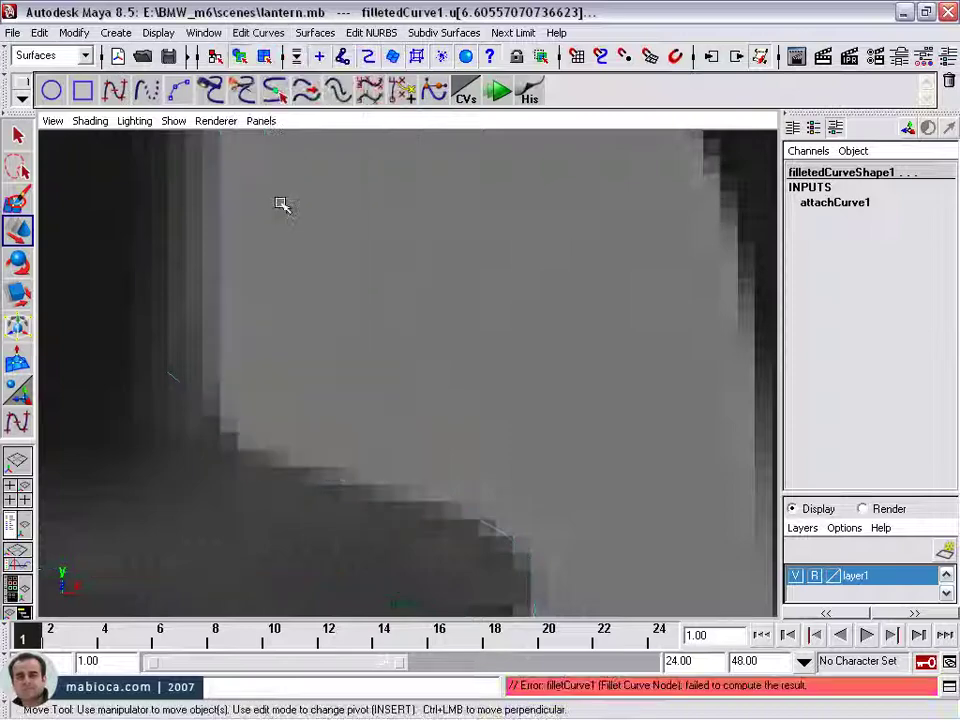
click(903, 399)
text(0.5)
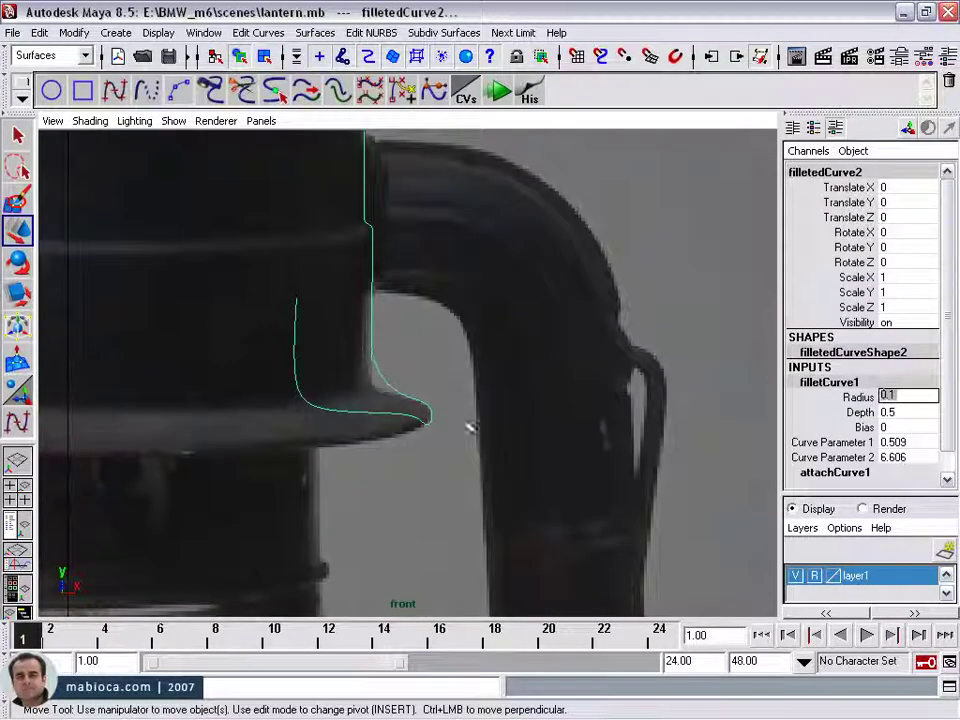
scroll(321, 401, up, 3)
Select control vertices near the bend and a curve point on filletedCurve2.
key(F8)
click(279, 455)
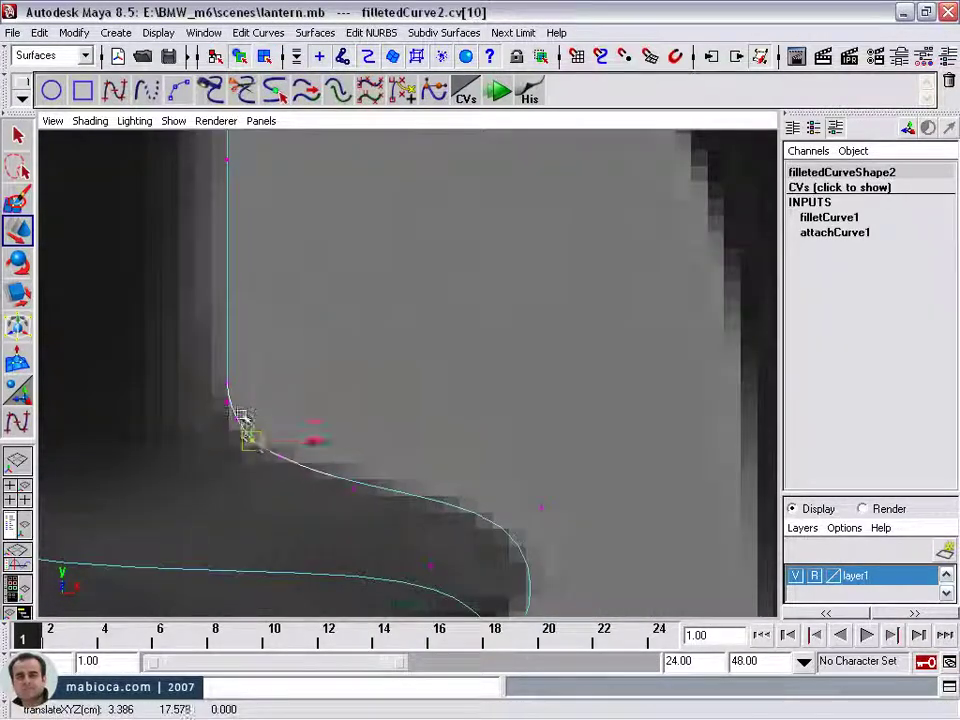
click(229, 422)
key(F8)
scroll(298, 428, up, 2)
right_click(299, 380)
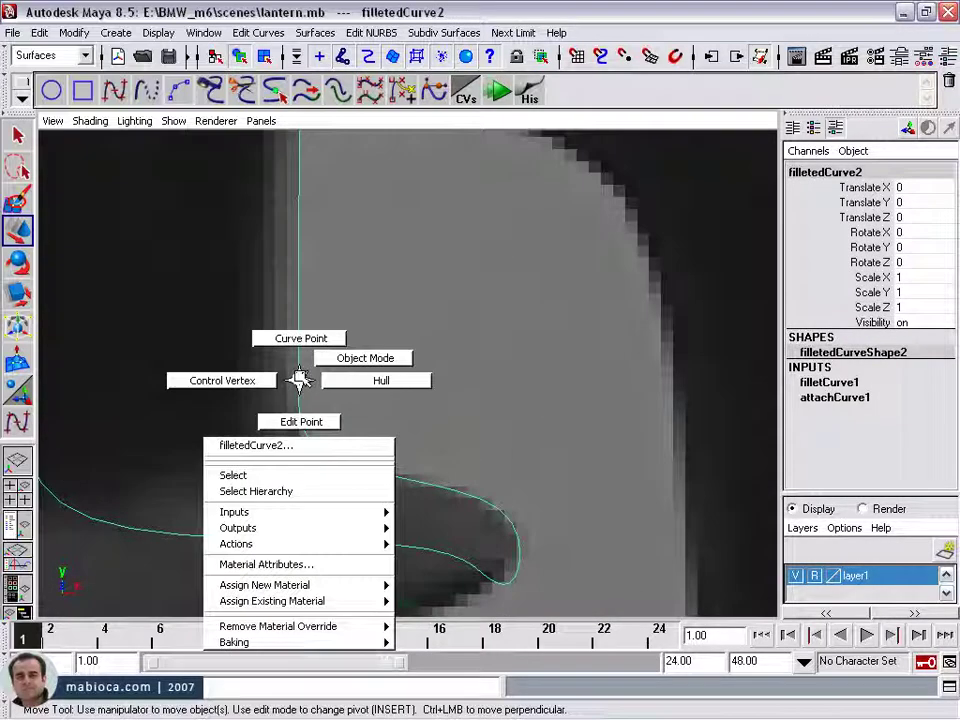
click(301, 338)
click(298, 324)
key(F8)
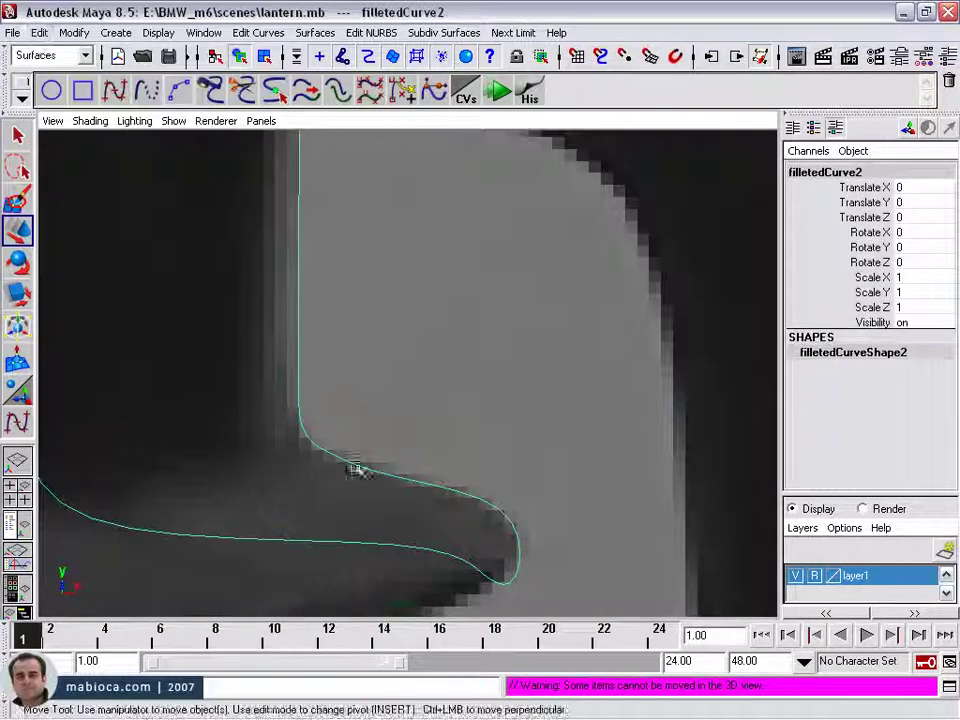
Adjust the control vertex at filletedCurve2's bend to fit the collar flare.
scroll(400, 480, up, 2)
key(F8)
click(418, 512)
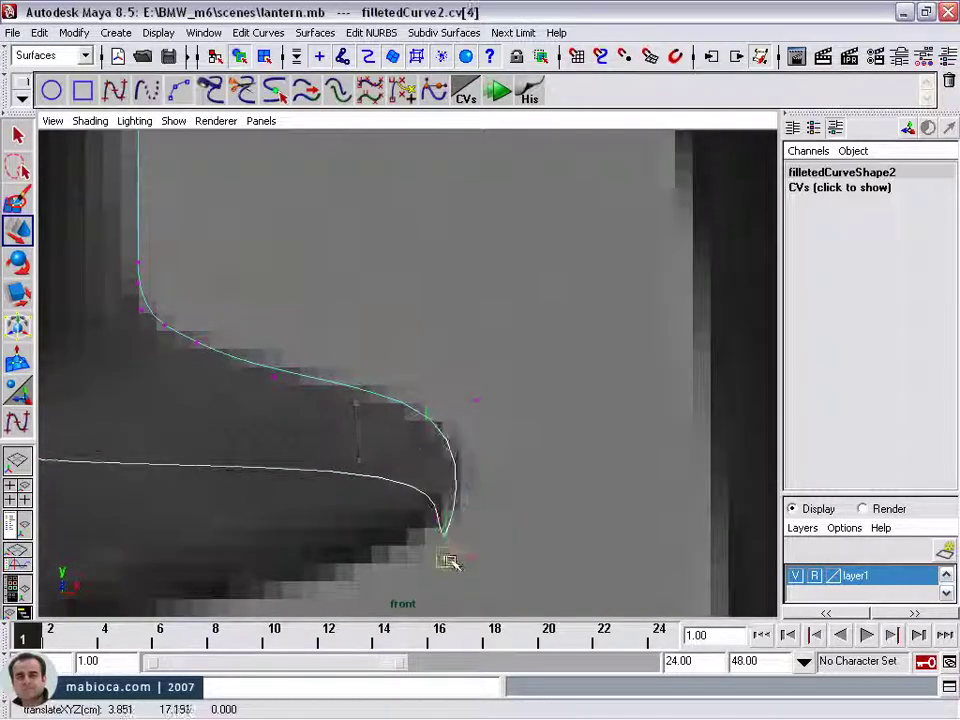
scroll(450, 562, down, 3)
key(F8)
scroll(493, 364, down, 2)
scroll(418, 317, up, 2)
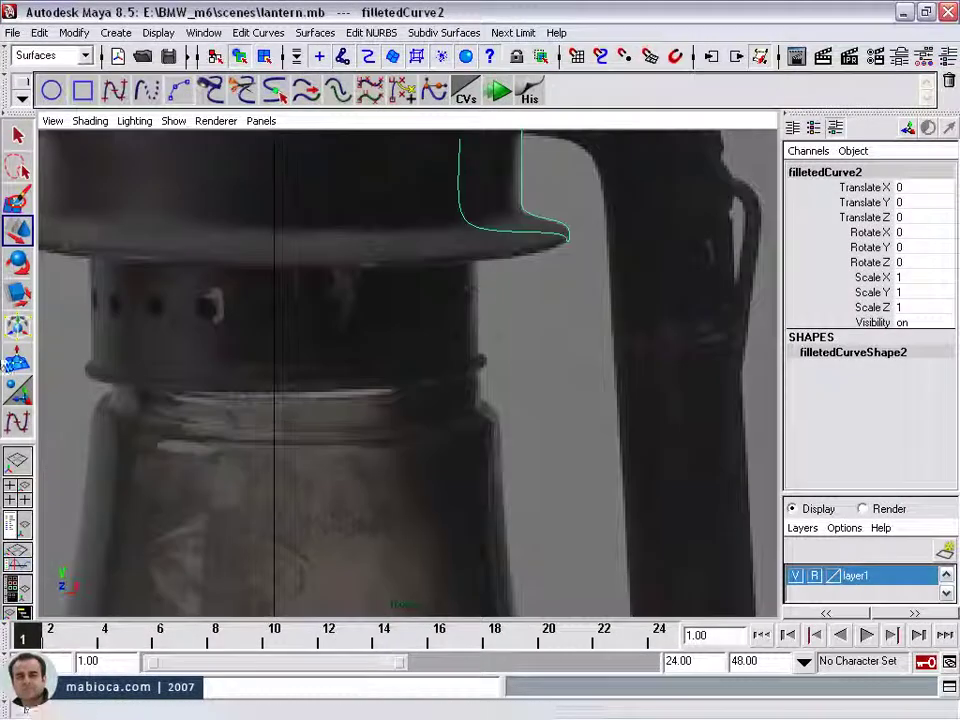
Start a new EP curve at the top of the glass edge.
alt+middle_drag(300, 380, 341, 261)
scroll(341, 261, up, 2)
key(y)
click(402, 269)
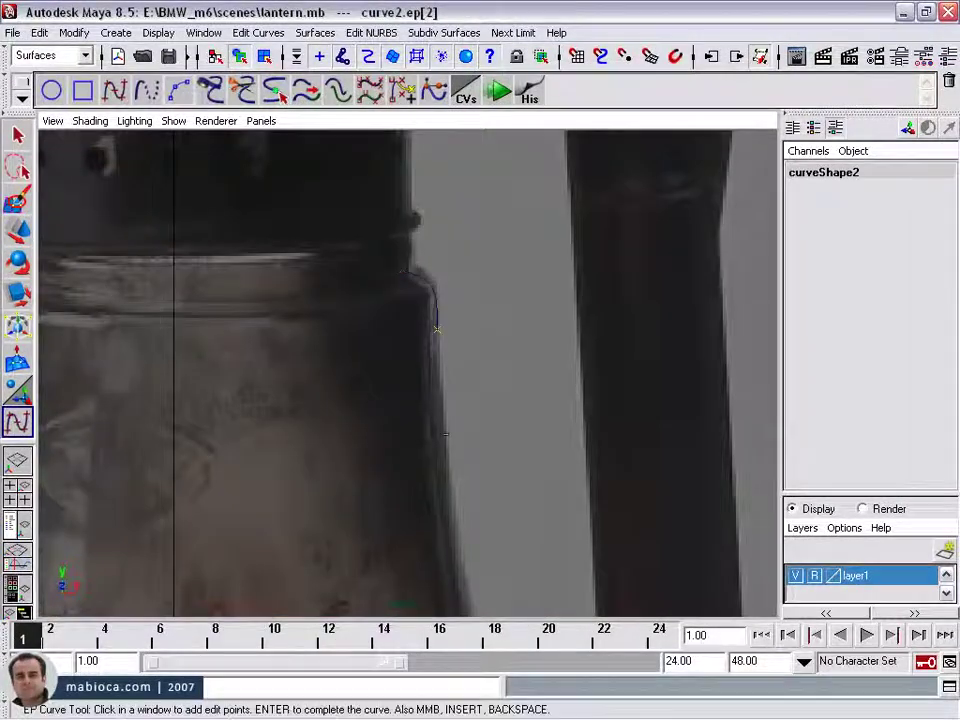
Place the remaining points down the glass side and finish the glass profile curve.
scroll(443, 456, down, 3)
click(408, 380)
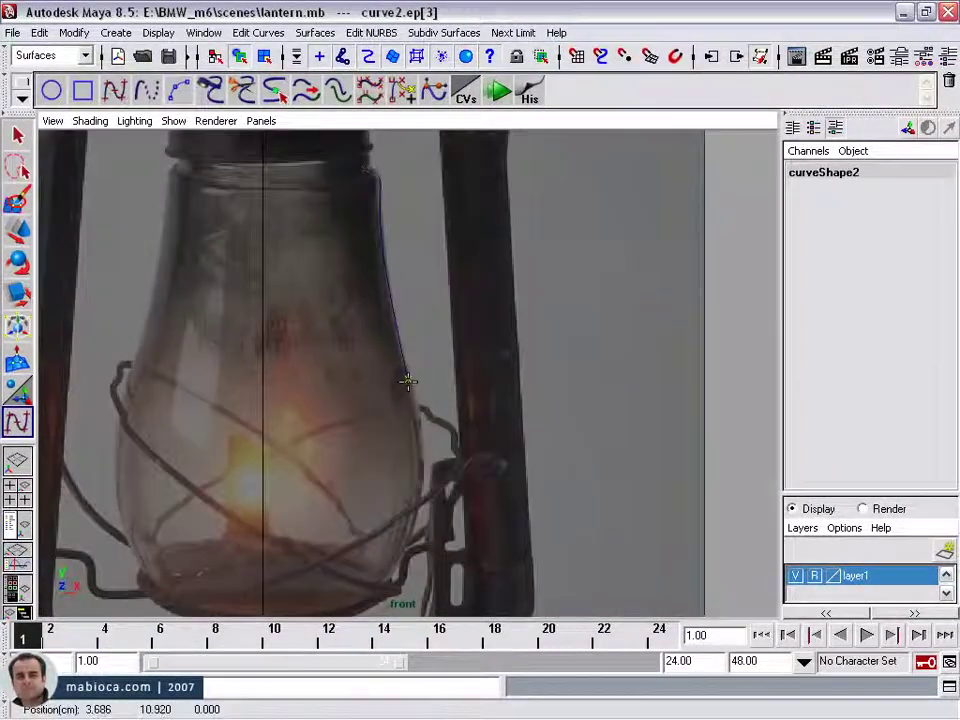
click(400, 549)
alt+middle_drag(340, 602, 355, 452)
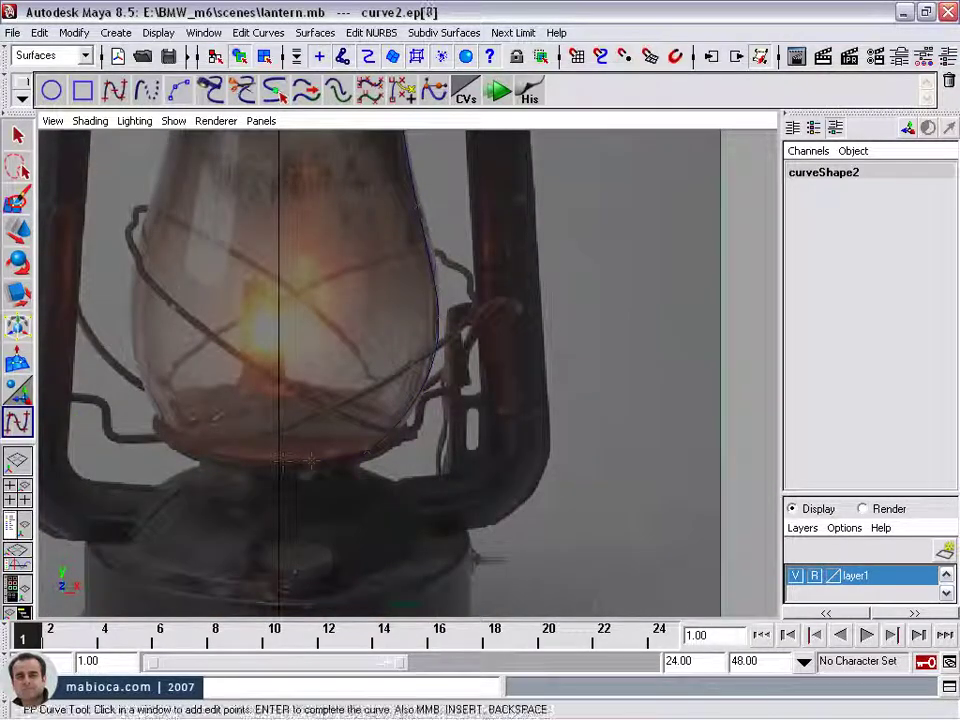
key(Return)
key(w)
alt+middle_drag(280, 462, 232, 490)
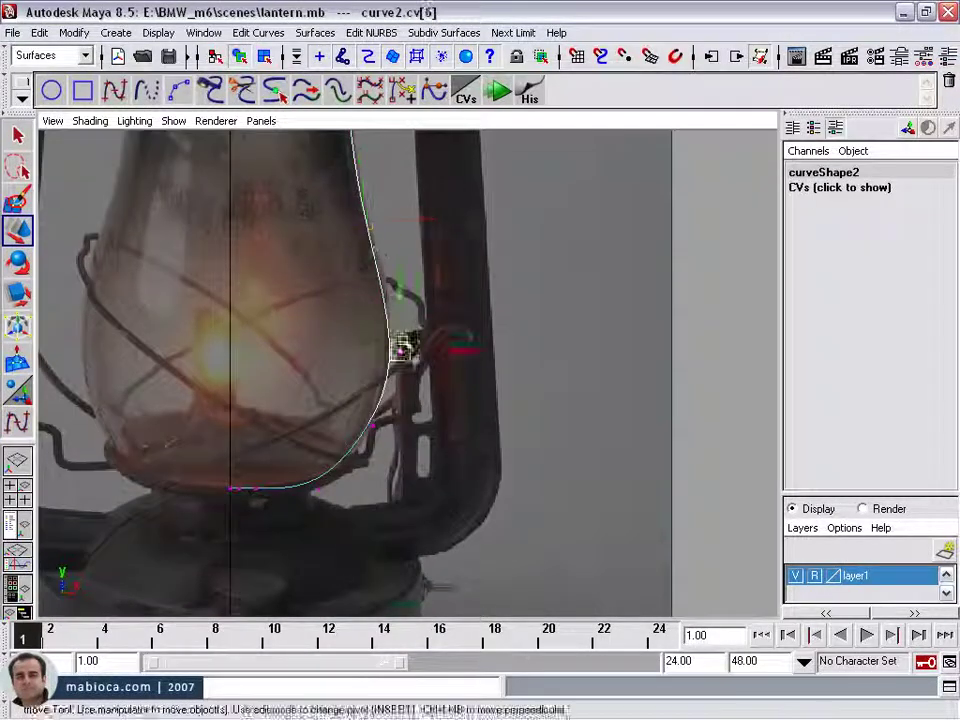
Frame the upper cap's edge and return to the EP Curve Tool for the collar.
alt+middle_drag(320, 487, 281, 311)
alt+right_drag(281, 311, 469, 439)
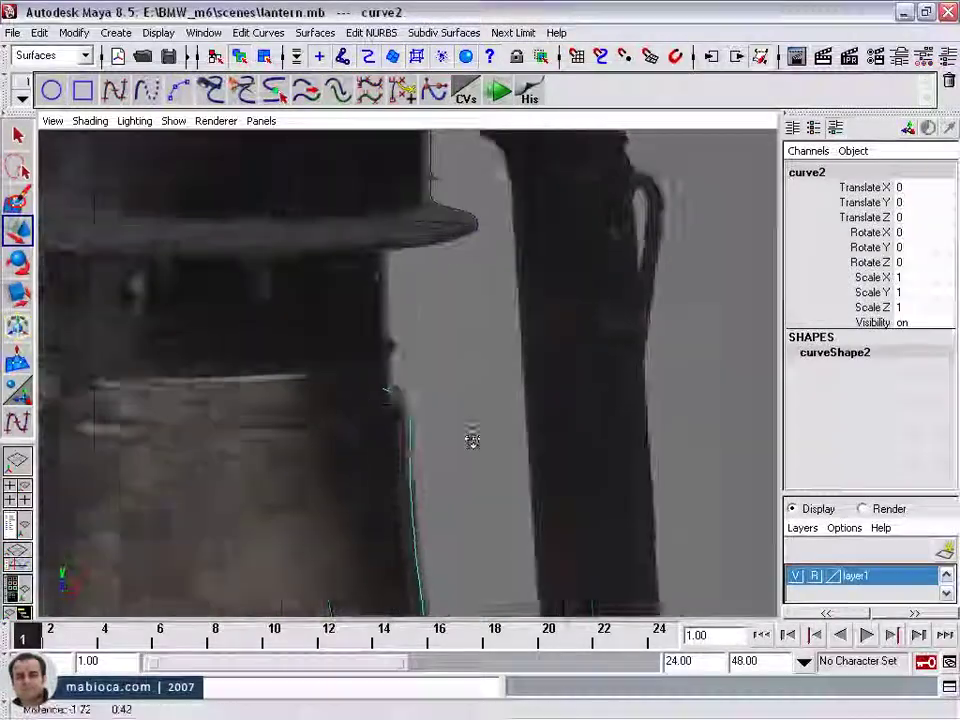
alt+middle_drag(469, 439, 296, 371)
key(y)
alt+middle_drag(485, 352, 568, 285)
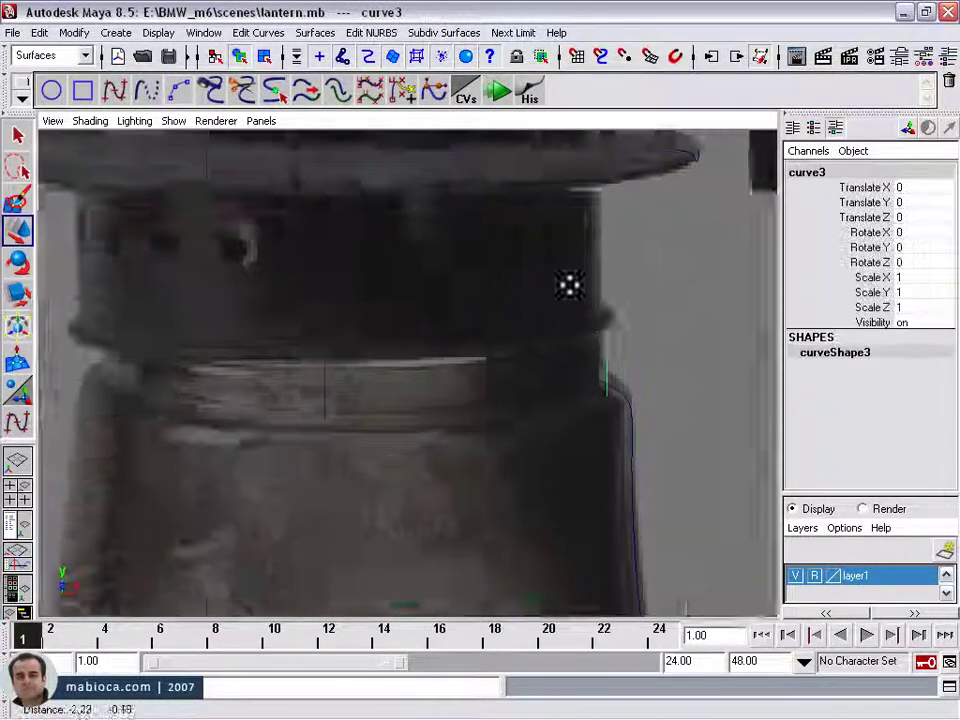
Draw an EP curve along the collar rim above the glass.
alt+middle_drag(393, 487, 375, 500)
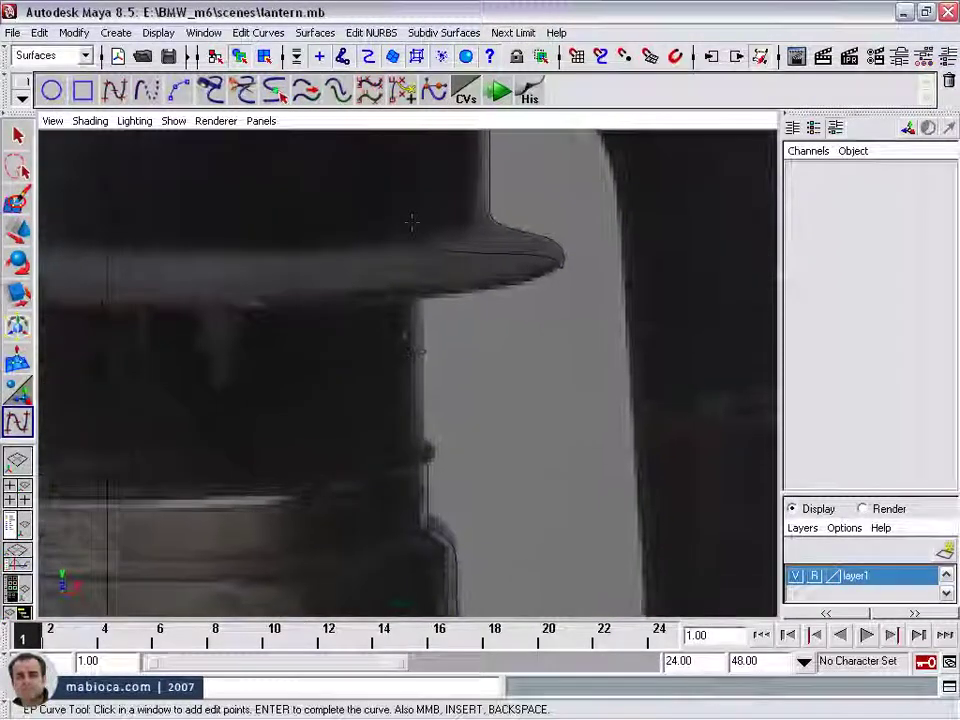
click(421, 218)
click(419, 429)
alt+right_drag(419, 429, 470, 400)
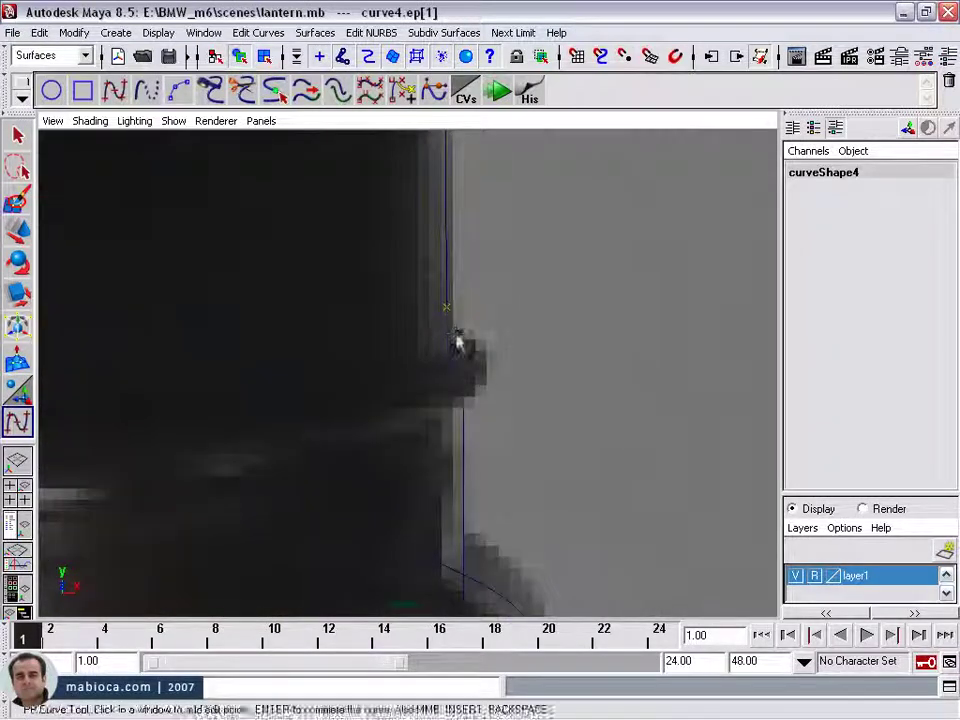
alt+right_drag(455, 340, 410, 468)
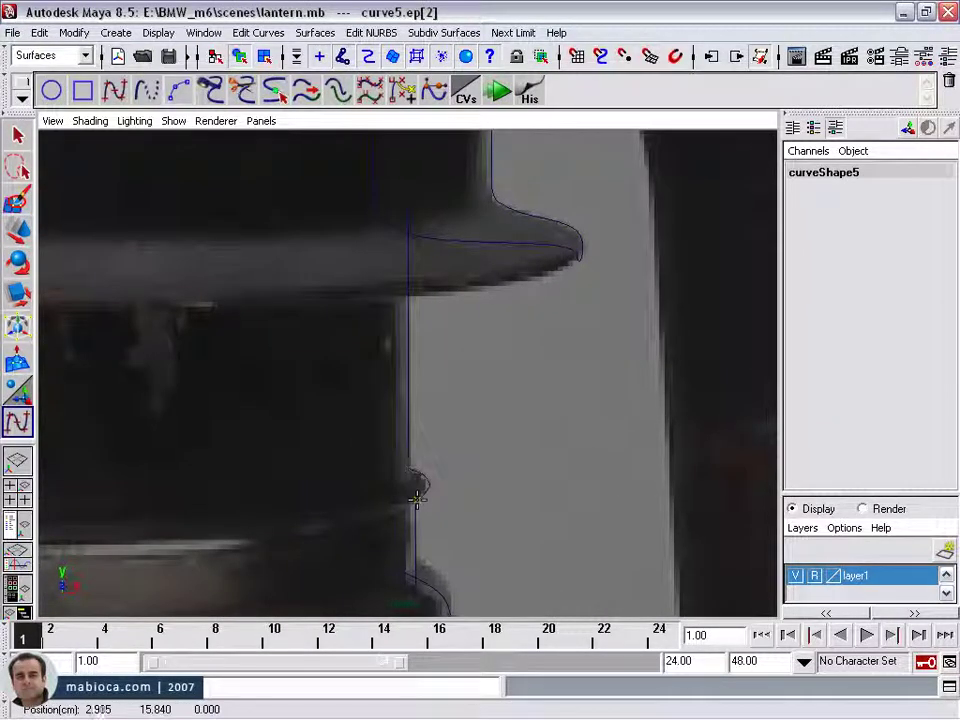
key(Return)
mouse_move(355, 473)
alt+right_down()
mouse_move(300, 336)
mouse_move(401, 214)
alt+right_up()
Cut the two collar curves where they cross and attach the pieces into one.
key(w)
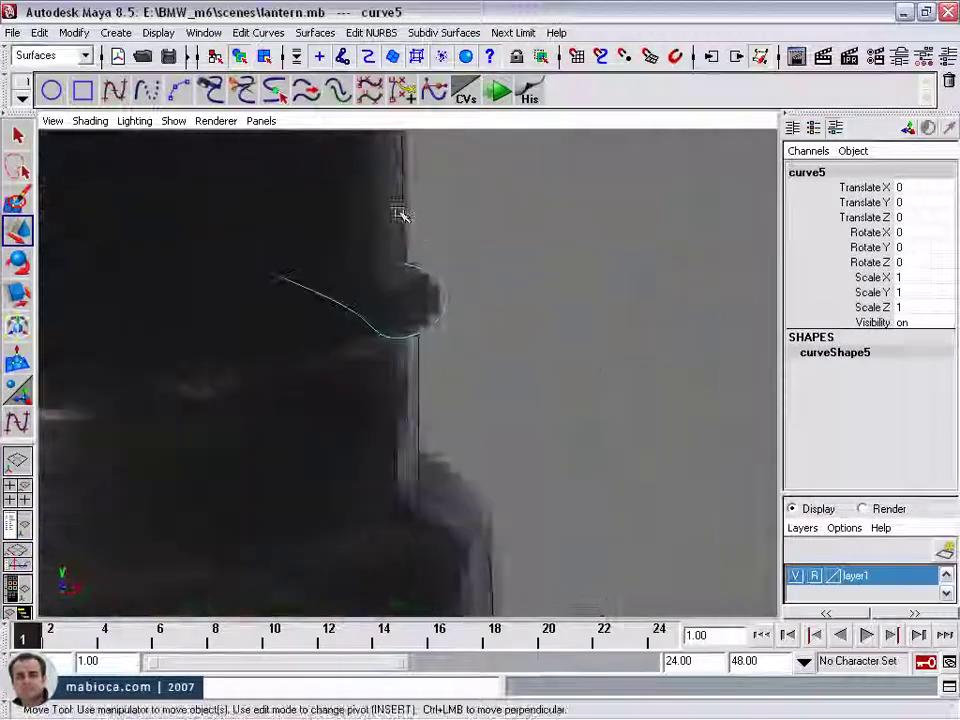
click(403, 215)
click(366, 296)
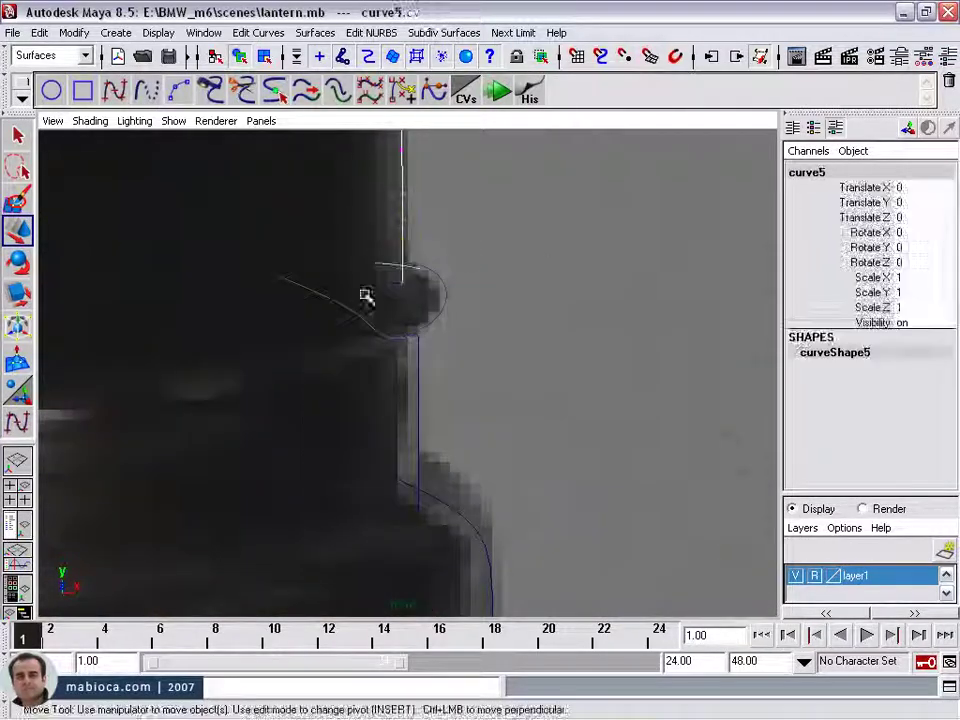
click(258, 32)
click(279, 197)
click(405, 231)
shift+click(430, 285)
click(258, 32)
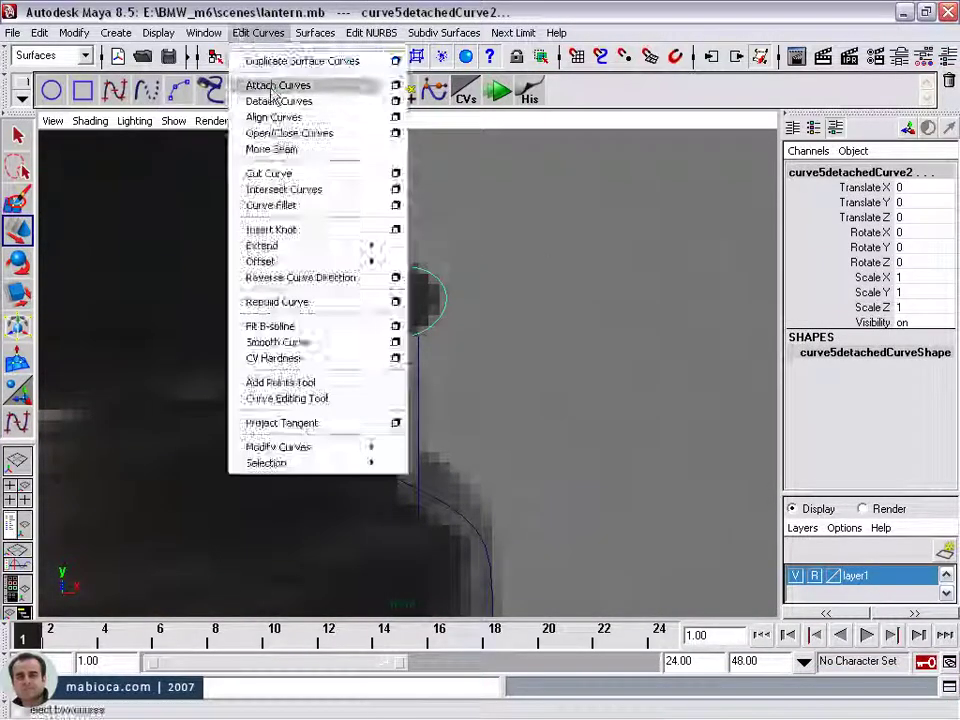
click(279, 86)
mouse_move(420, 300)
alt+right_down()
mouse_move(380, 400)
mouse_move(440, 350)
mouse_move(360, 358)
mouse_move(386, 399)
mouse_move(467, 422)
alt+right_up()
Cut and attach the collar curve to the glass curve, then adjust collar points.
click(258, 32)
click(279, 171)
click(396, 354)
click(258, 32)
click(279, 86)
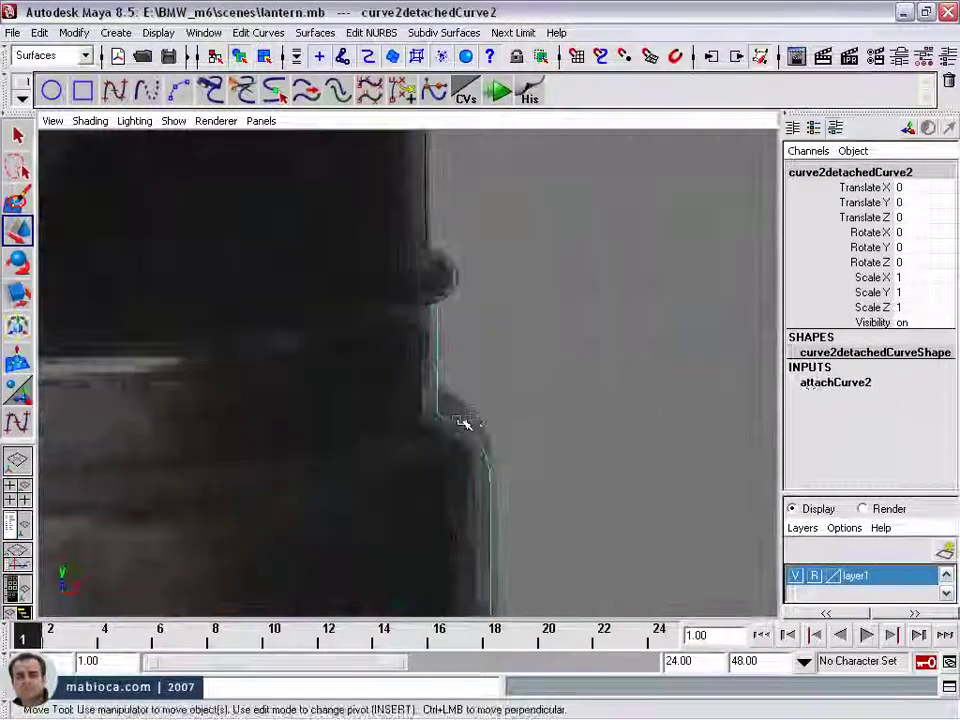
drag(420, 330, 502, 380)
alt+right_drag(490, 354, 386, 564)
click(386, 564)
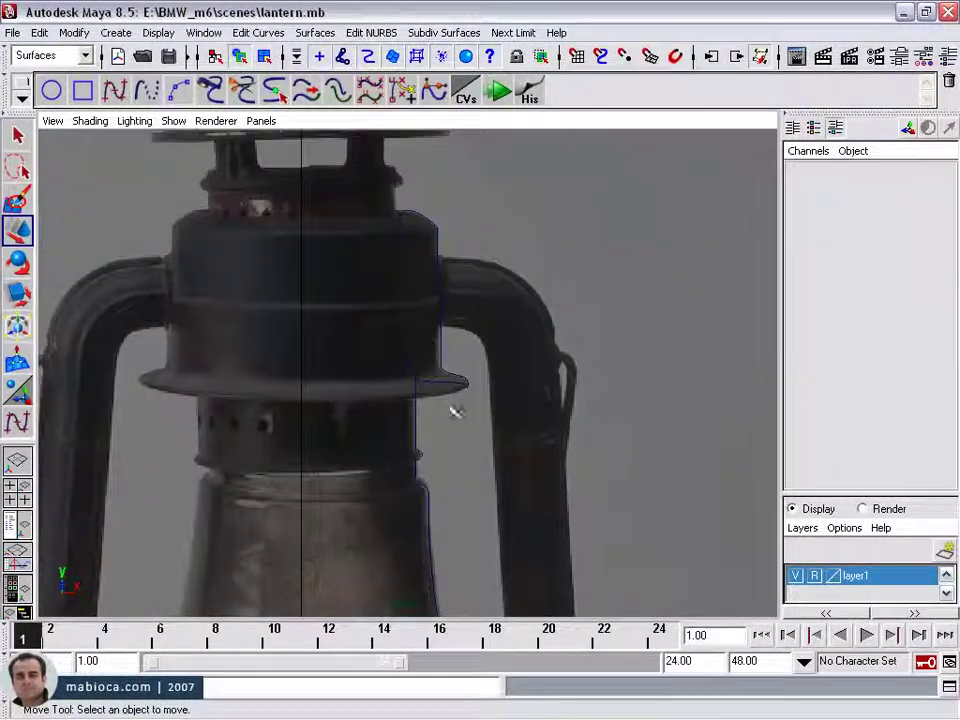
Trace the roof's dome, rolled rim and underside as three EP curves.
mouse_move(454, 411)
alt+right_down()
mouse_move(591, 403)
mouse_move(411, 388)
mouse_move(407, 450)
mouse_move(139, 392)
alt+right_up()
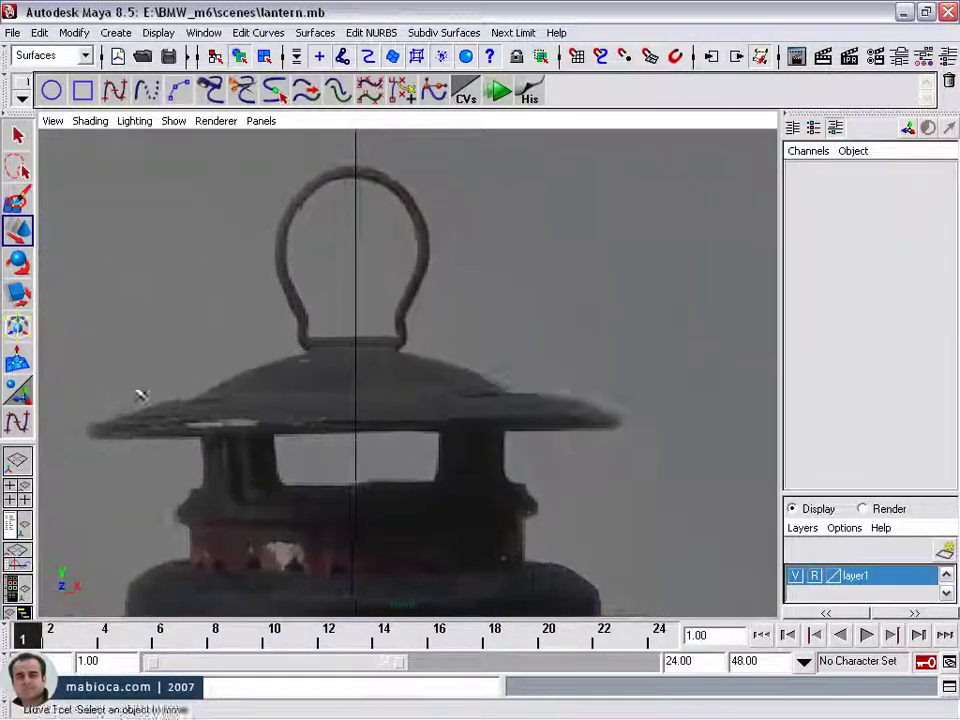
click(16, 422)
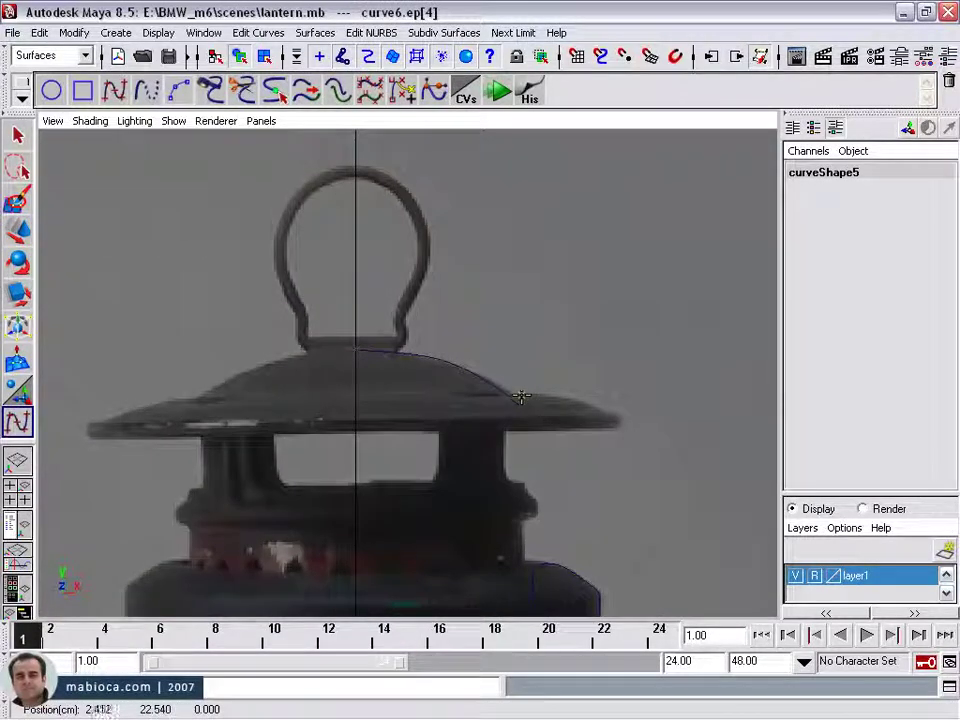
key(Return)
mouse_move(613, 425)
alt+right_down()
mouse_move(420, 422)
mouse_move(590, 435)
alt+right_up()
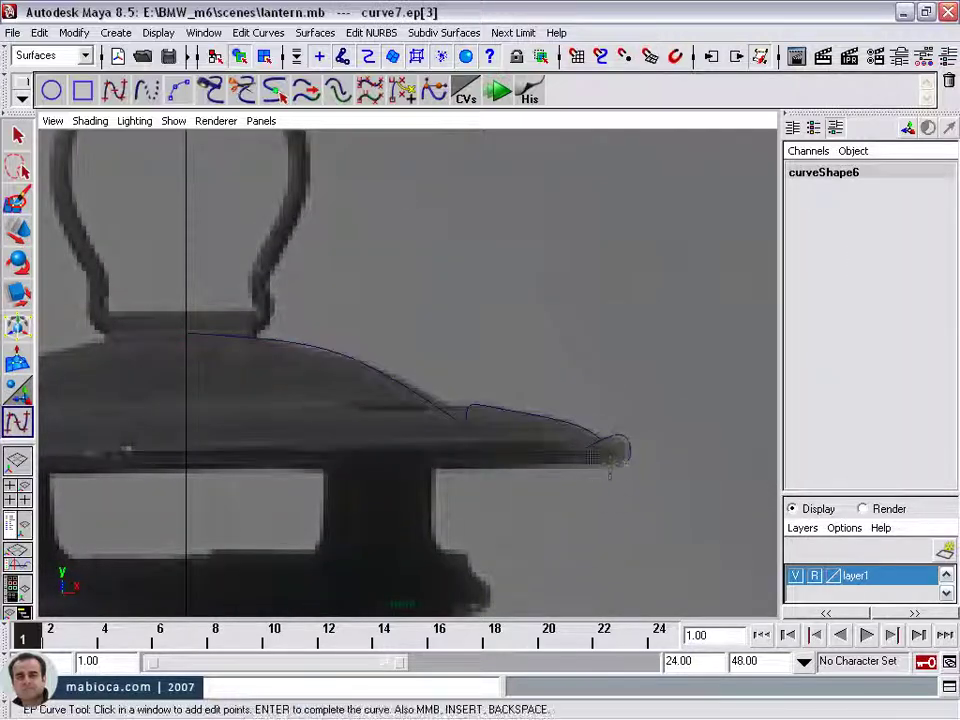
key(Return)
click(636, 457)
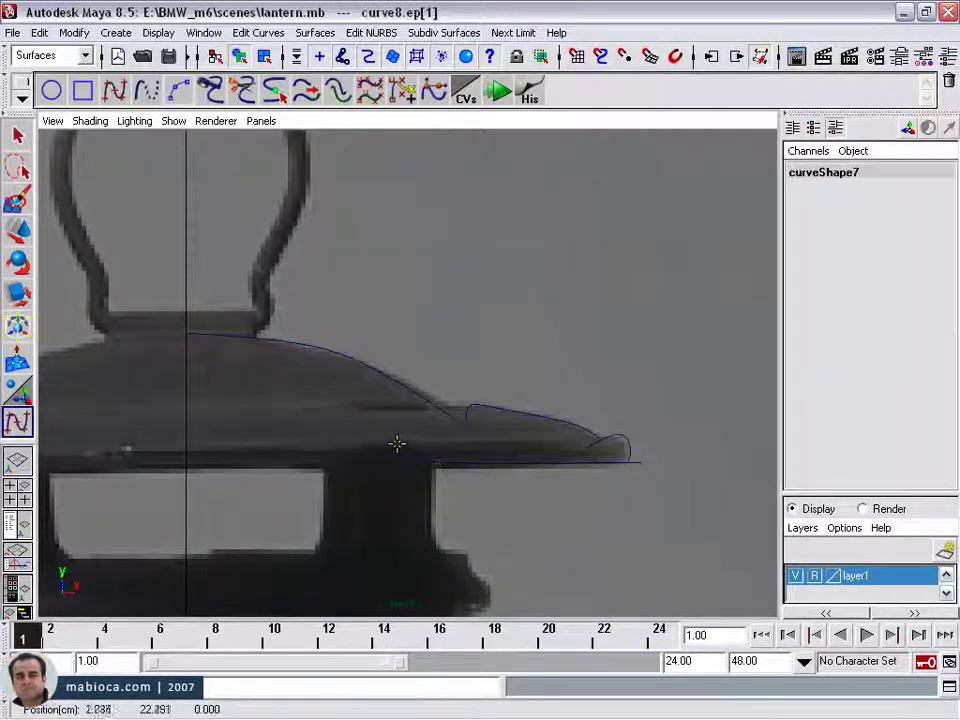
key(Return)
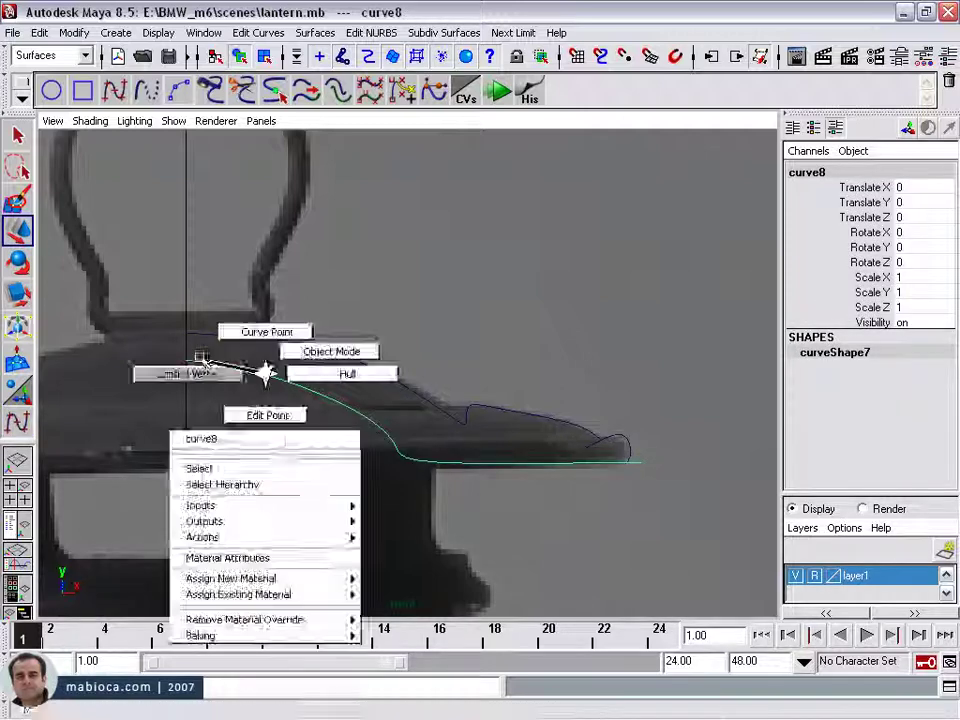
Move control points on the underside, dome and rim curves so they fit the roof edge.
right_drag(268, 373, 190, 371)
click(282, 365)
key(w)
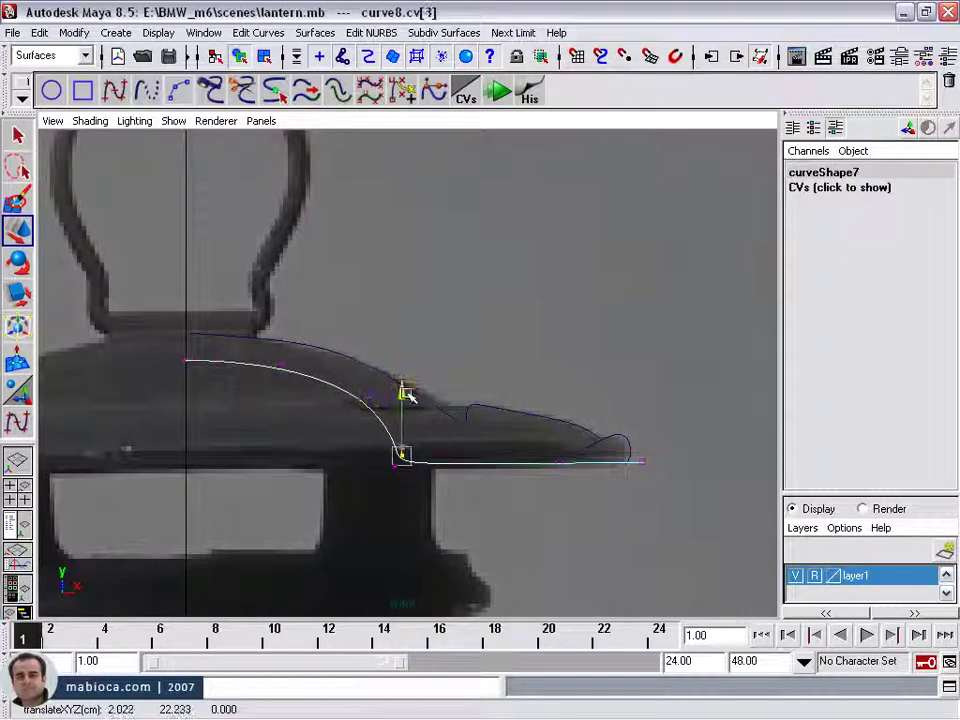
alt+right_drag(409, 396, 433, 467)
click(289, 418)
right_drag(289, 418, 211, 416)
drag(340, 400, 400, 460)
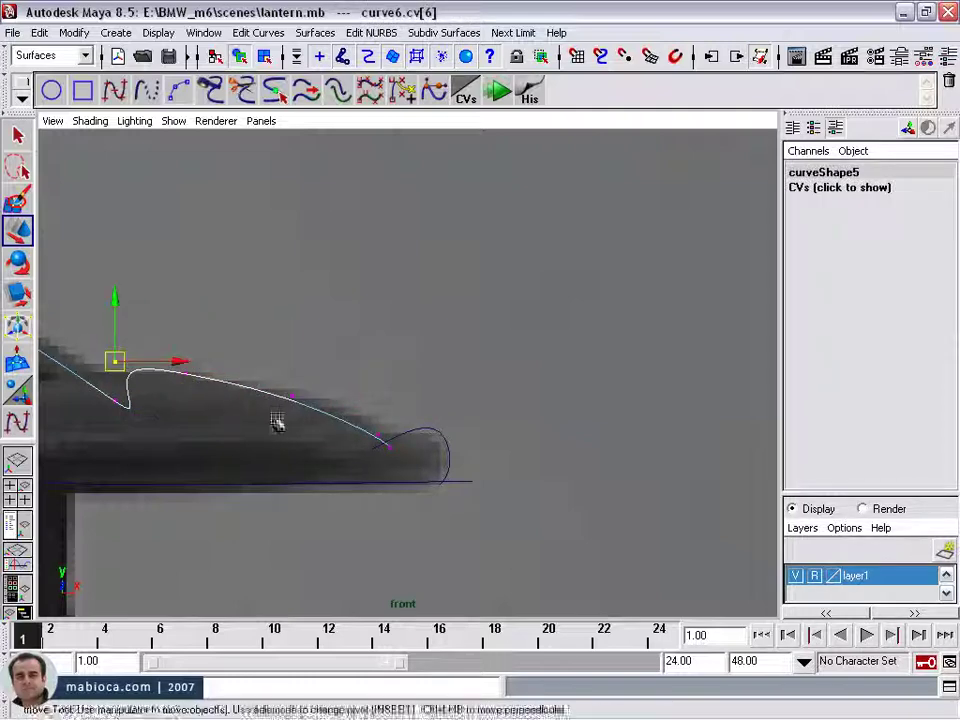
click(398, 450)
right_drag(398, 430, 325, 430)
click(377, 437)
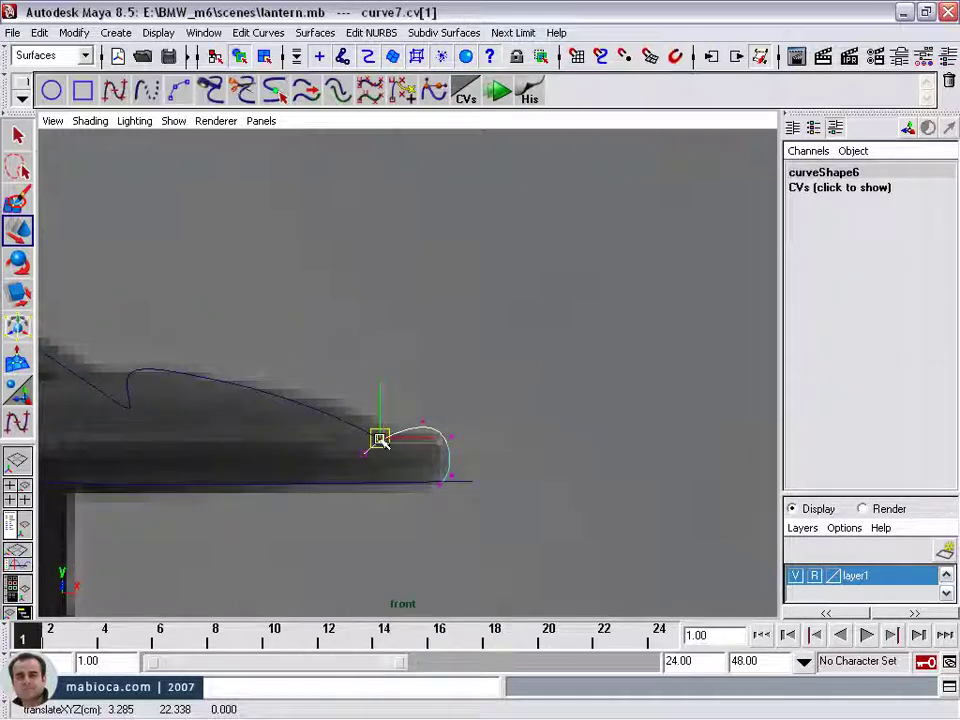
key(F8)
alt+right_drag(391, 395, 205, 113)
Cut the overlapping roof curves at their crossing, trim the ends and attach them into one profile.
click(258, 32)
click(279, 101)
alt+right_drag(281, 216, 270, 448)
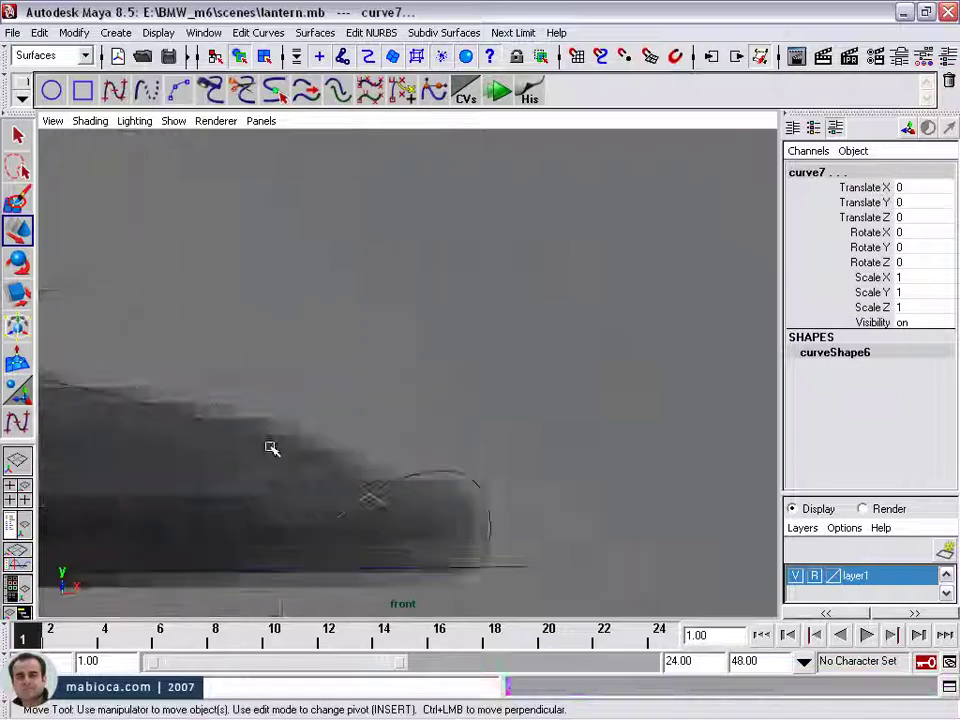
click(258, 32)
shift+click(381, 489)
click(258, 32)
click(268, 173)
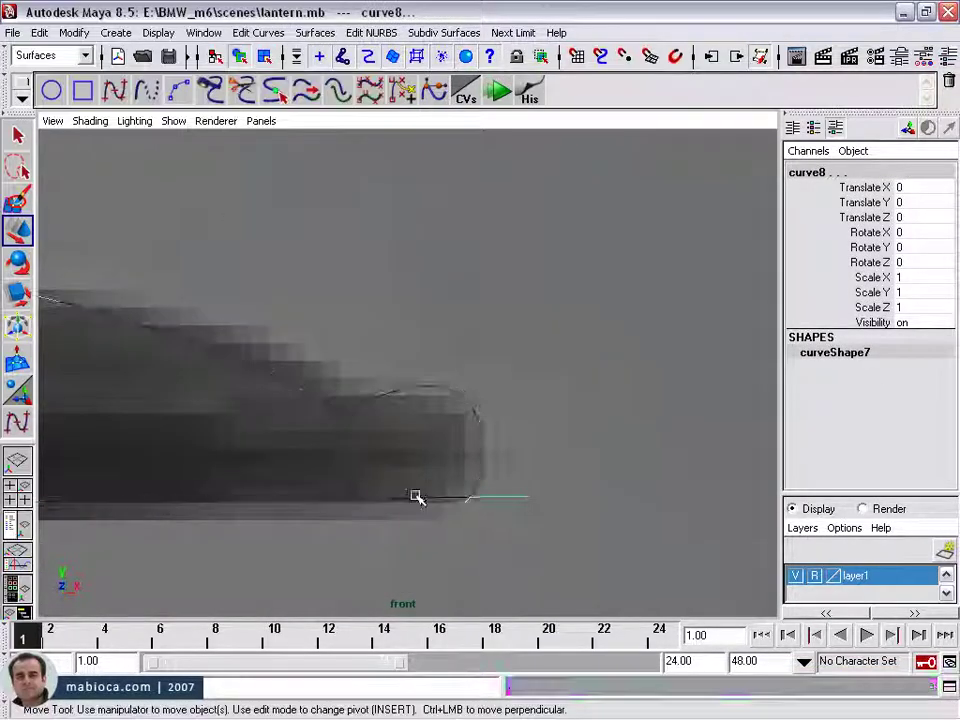
key(z)
mouse_move(429, 317)
alt+right_down()
mouse_move(722, 441)
mouse_move(489, 420)
mouse_move(652, 349)
mouse_move(534, 189)
mouse_move(542, 459)
alt+right_up()
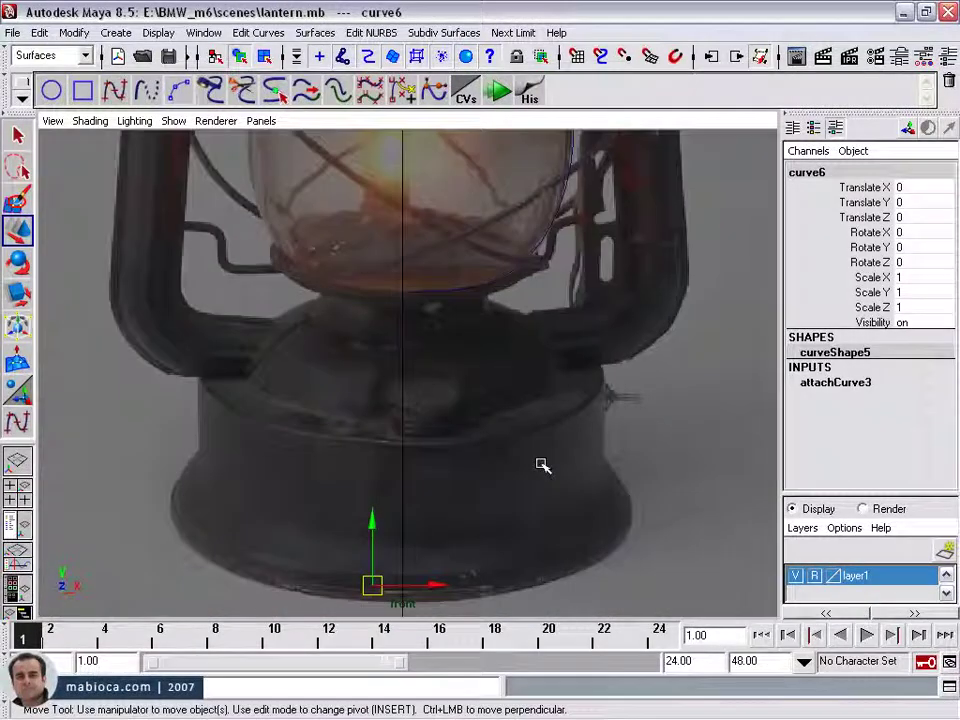
Trace the lantern base's shoulder and straight side with EP curves.
alt+middle_drag(542, 464, 446, 354)
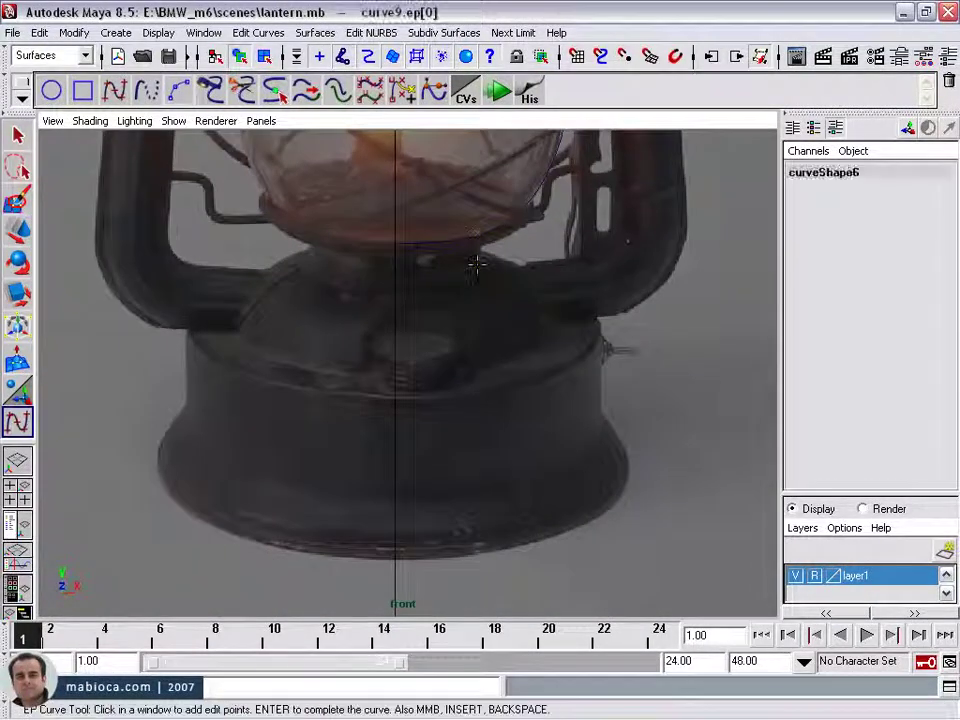
alt+right_drag(474, 260, 546, 332)
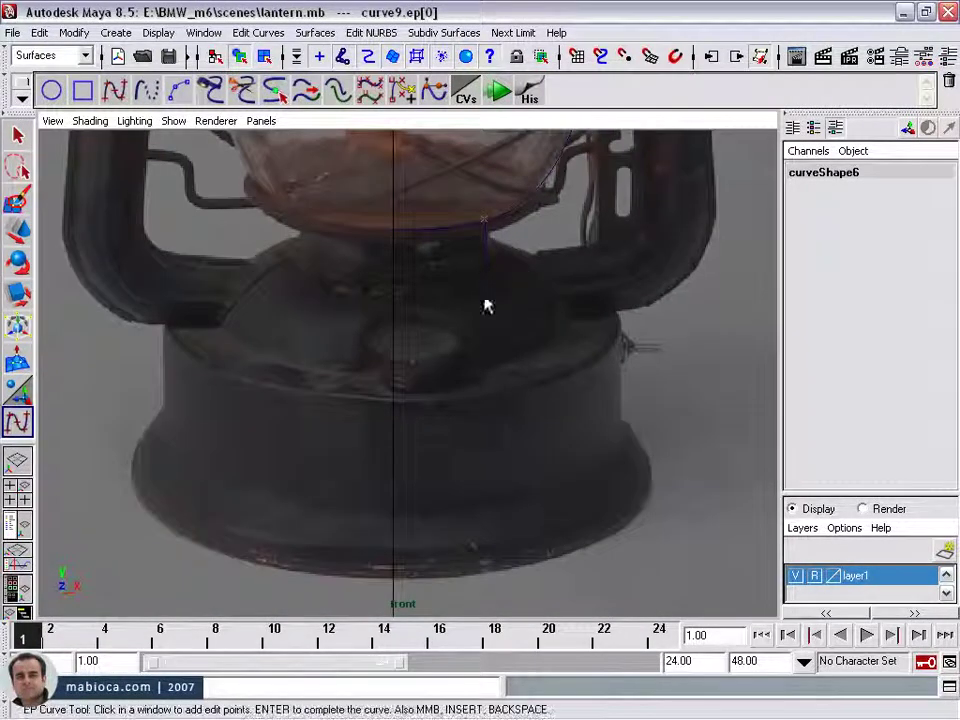
key(Return)
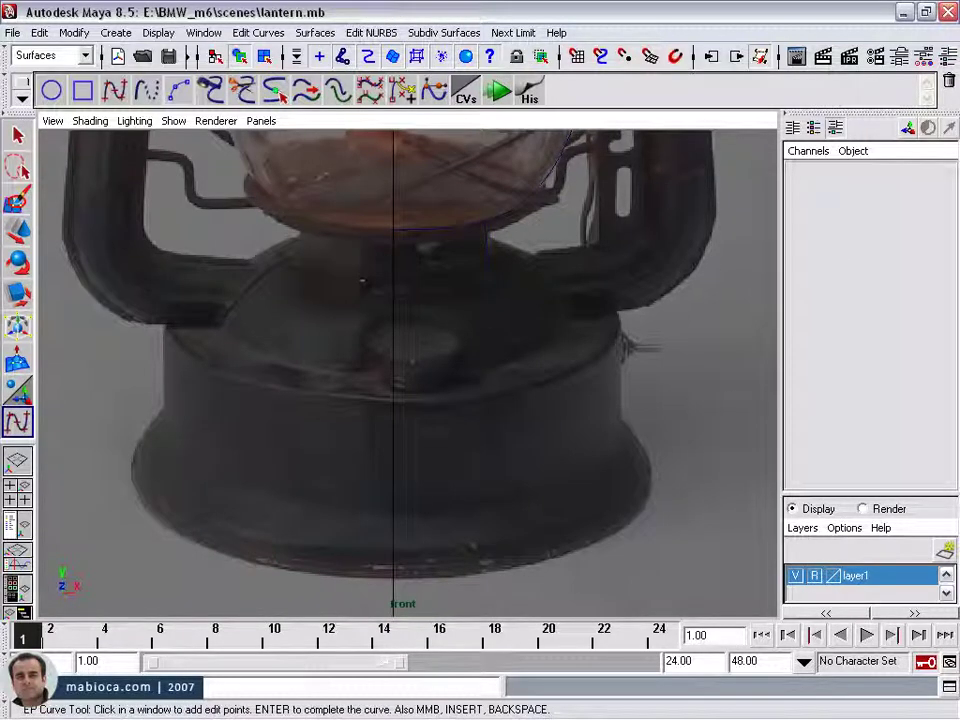
key(Return)
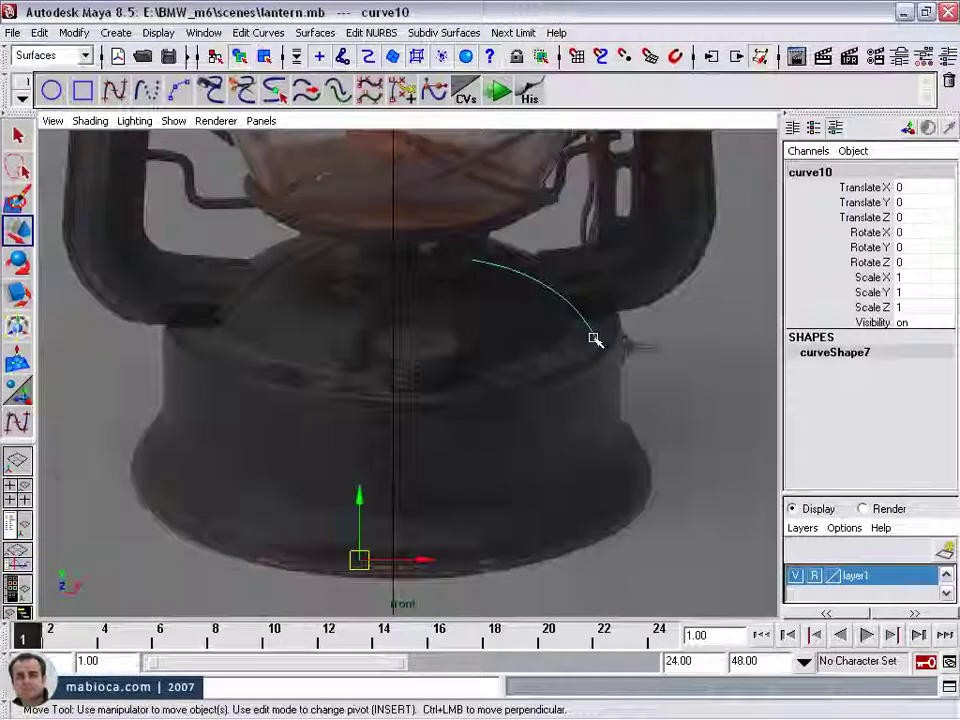
alt+right_drag(594, 338, 640, 380)
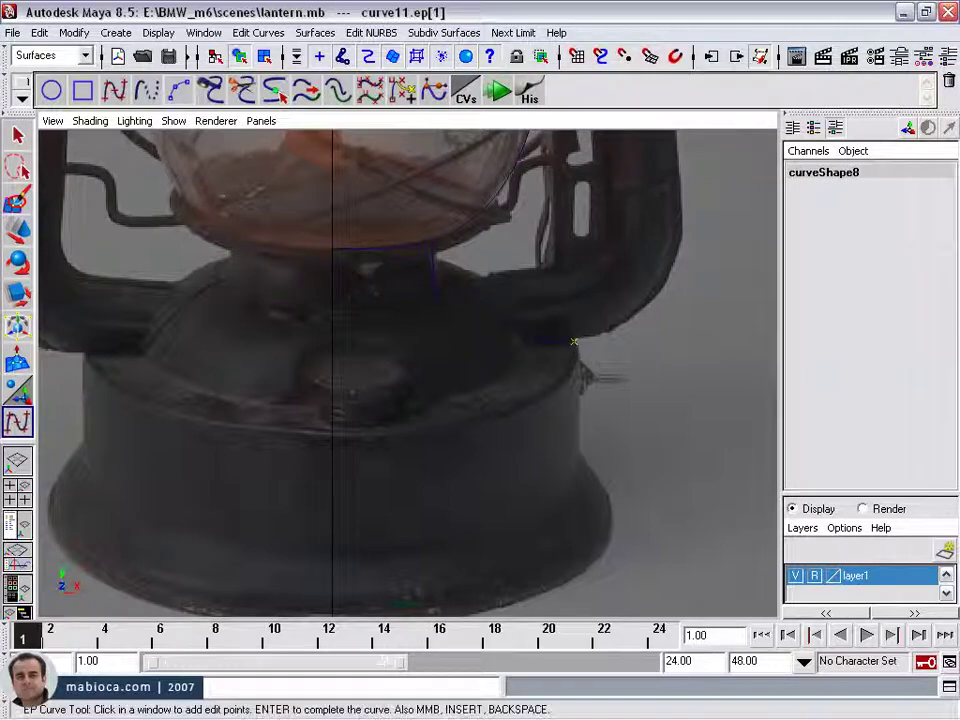
key(Return)
drag(553, 266, 632, 300)
key(y)
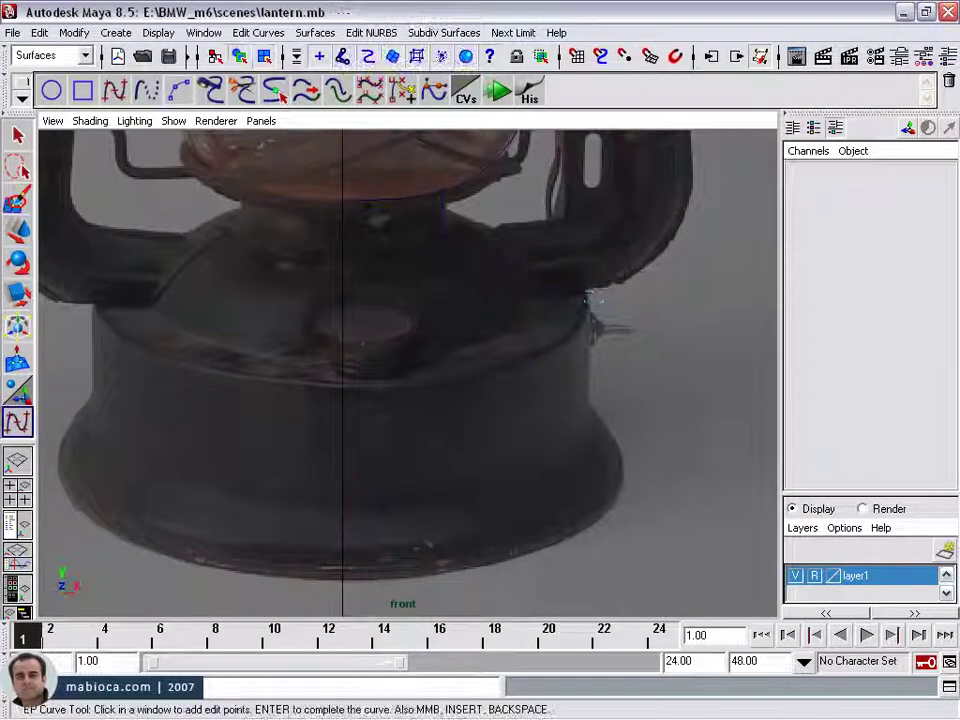
key(Return)
scroll(587, 422, up, 1)
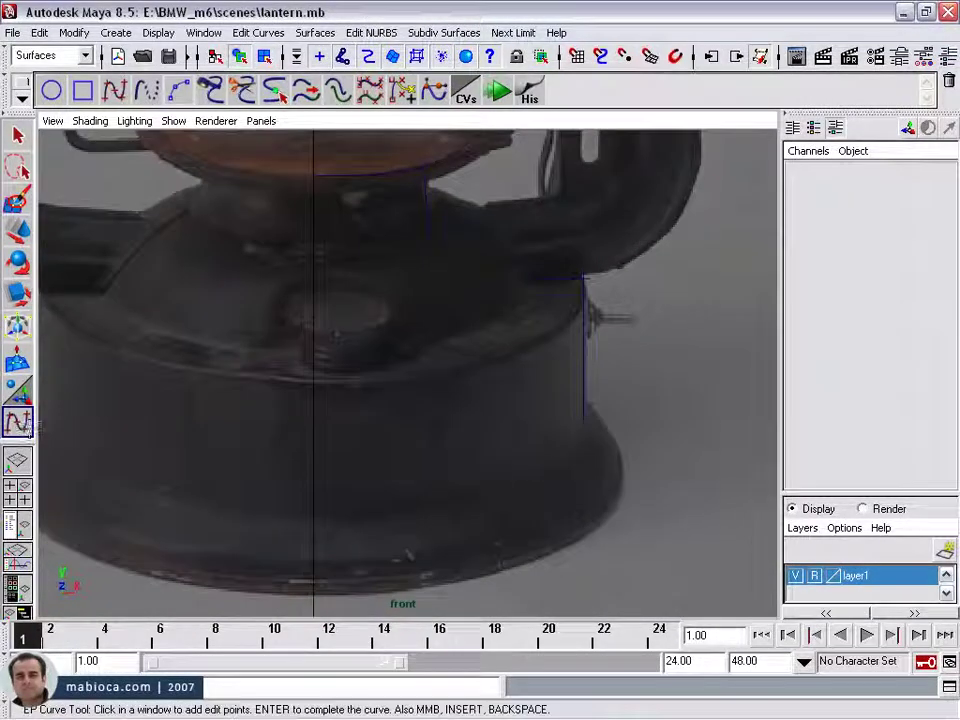
key(Return)
Trace the remaining base profile curves, ending with the flared bottom curve.
key(y)
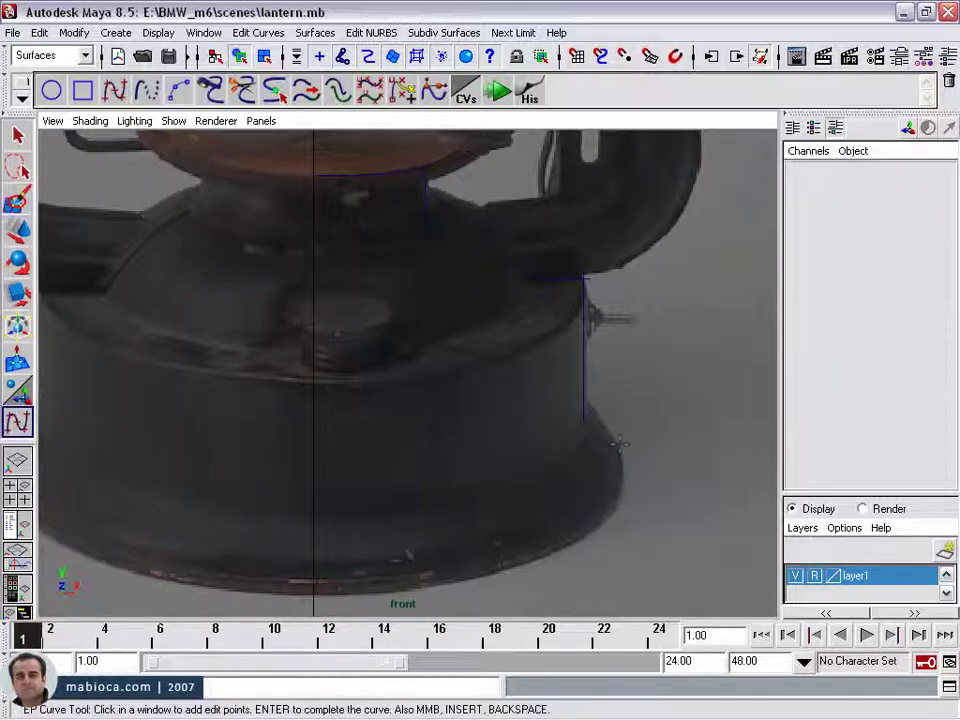
key(Return)
key(y)
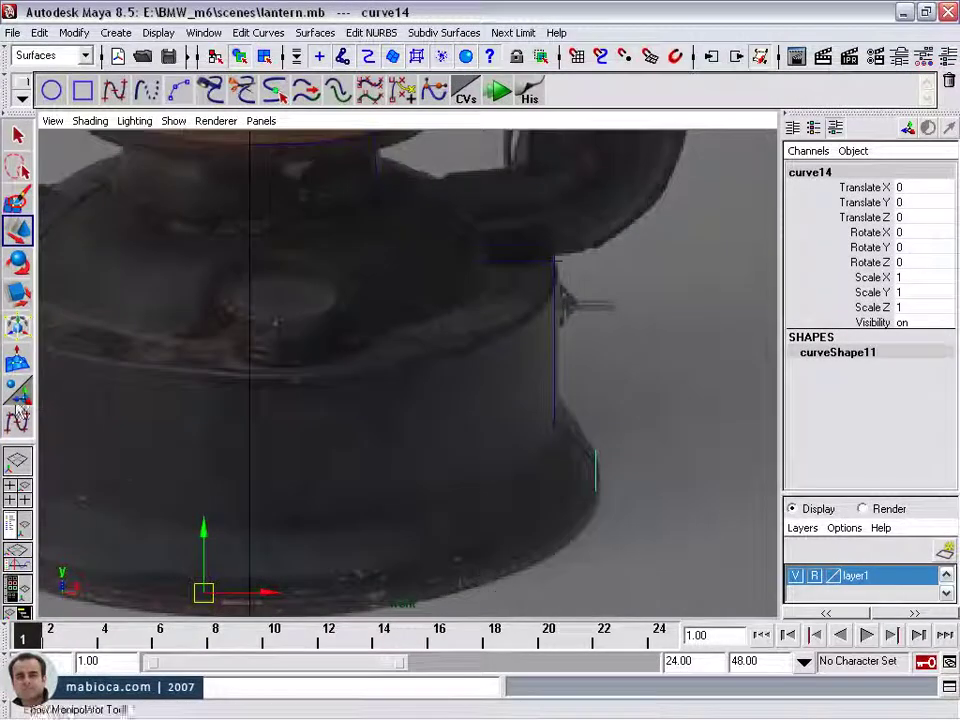
scroll(502, 410, up, 3)
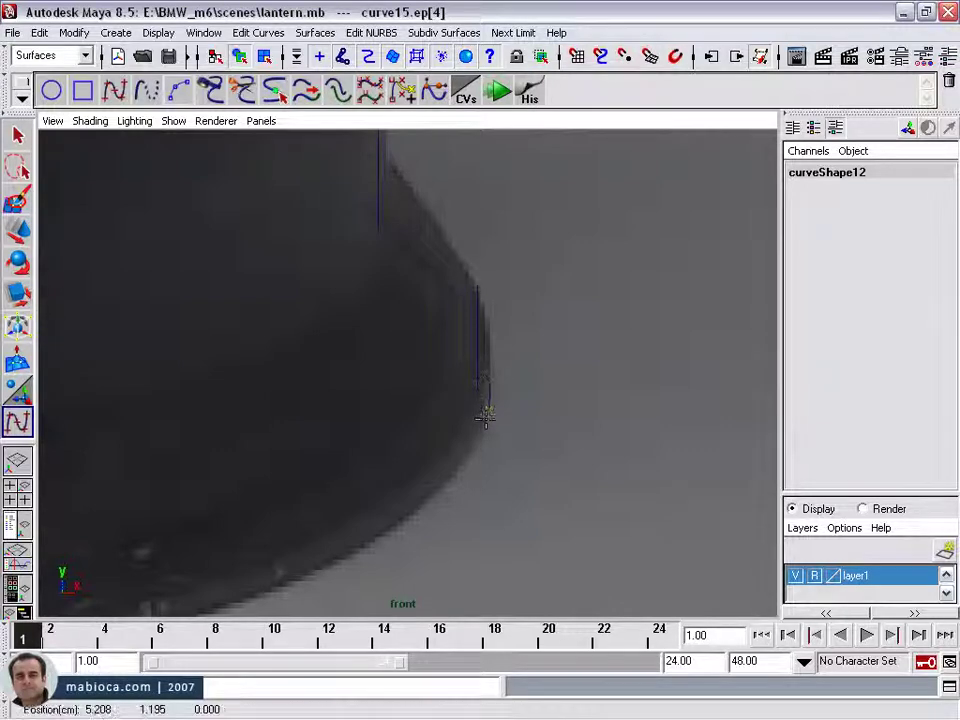
key(Return)
key(y)
alt+middle_drag(483, 418, 598, 500)
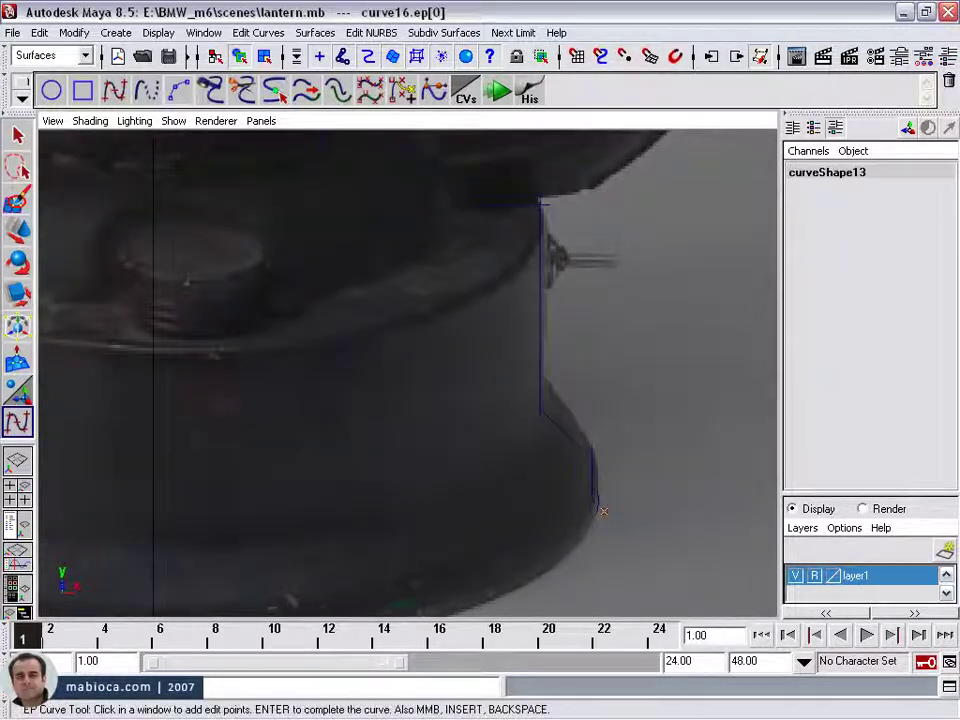
key(Return)
key(y)
click(504, 519)
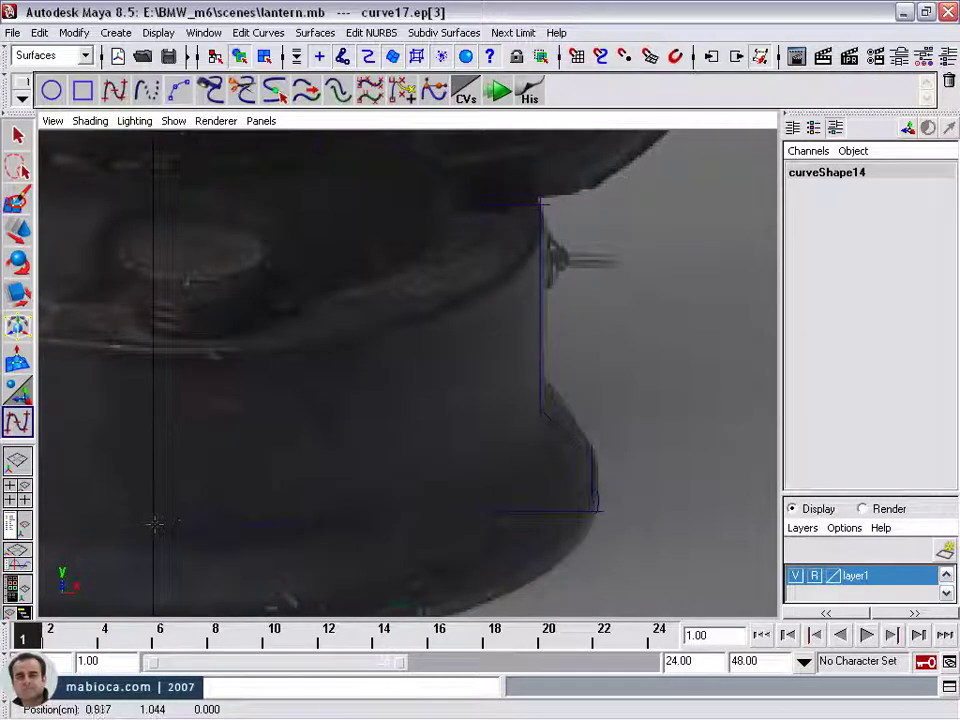
key(Return)
Pull a control point of the bottom curve upward into a pointed rib.
key(w)
alt+right_drag(174, 519, 155, 512)
key(F8)
click(329, 471)
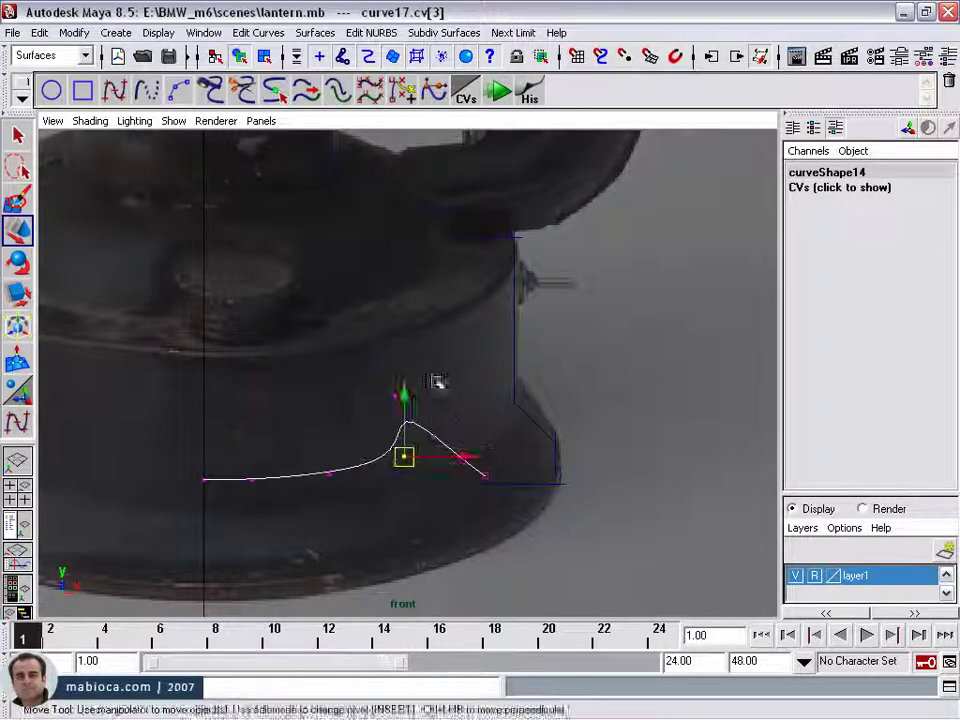
drag(404, 457, 427, 468)
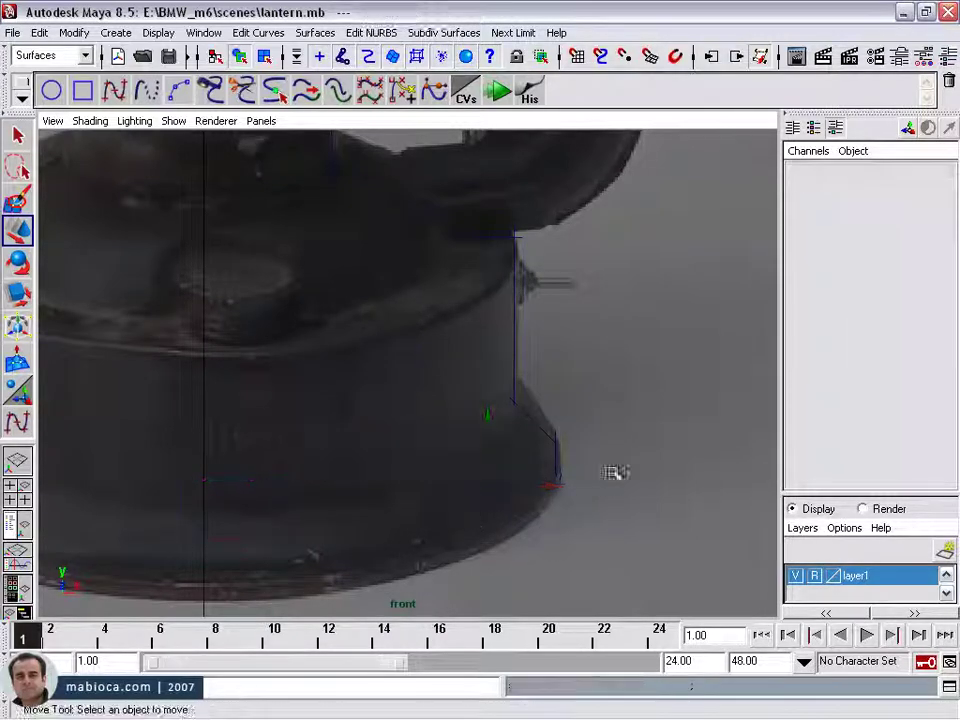
Fillet the corner under the glass with a 0.1 radius Curve Fillet.
scroll(240, 470, up, 3)
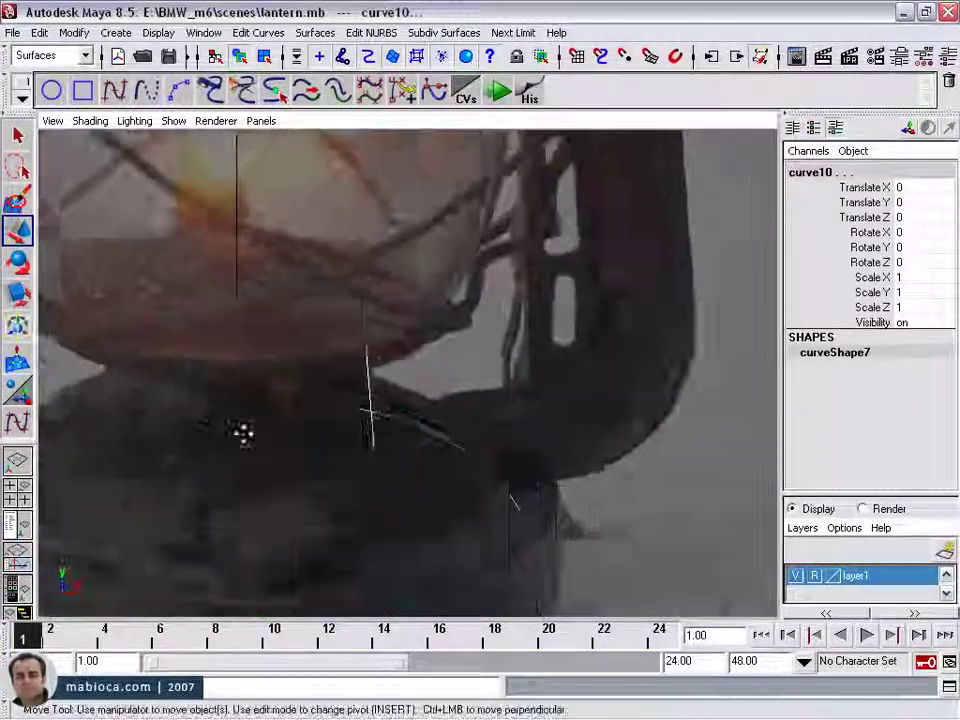
click(258, 32)
click(396, 279)
click(482, 441)
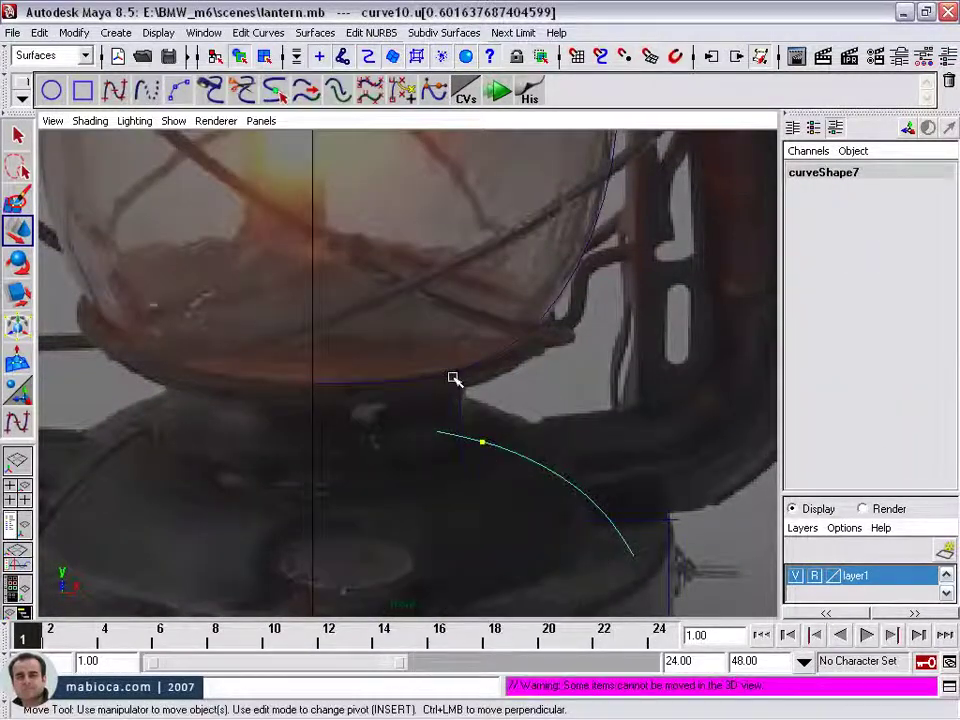
shift+click(460, 425)
click(158, 32)
click(289, 205)
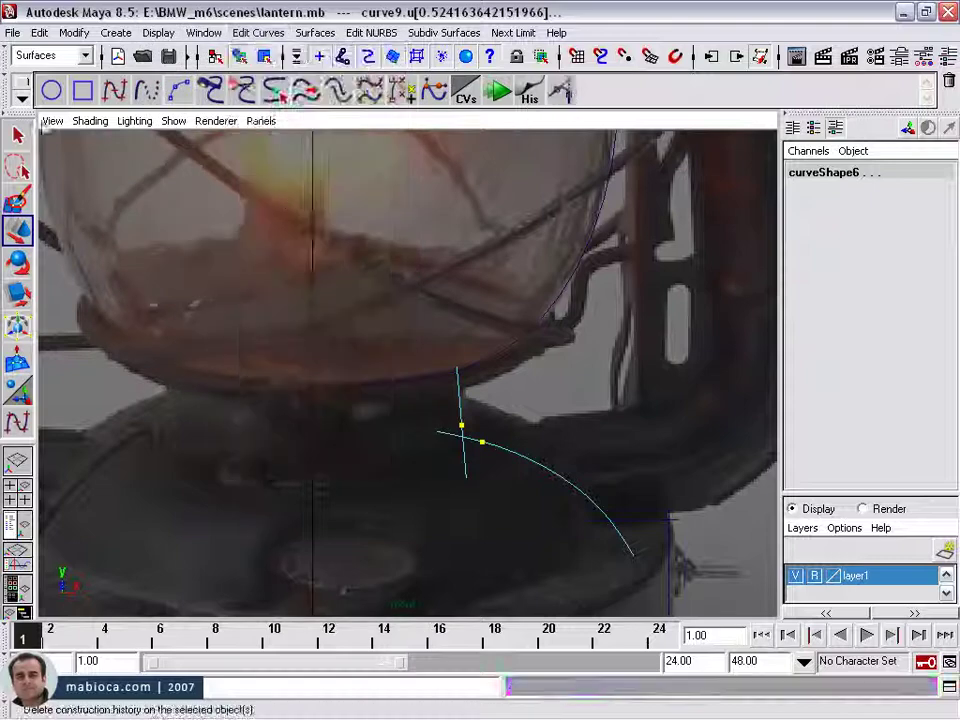
double_click(924, 396)
text(0.1)
key(Return)
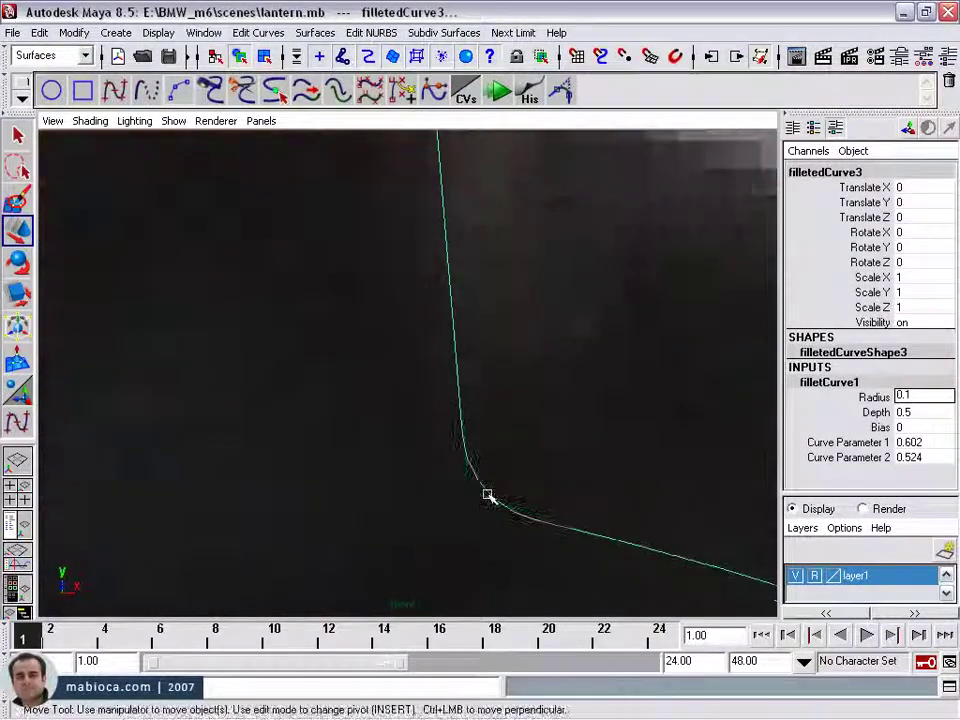
Refine the filleted curve by adjusting its control points.
drag(482, 536, 470, 415)
scroll(476, 474, up, 3)
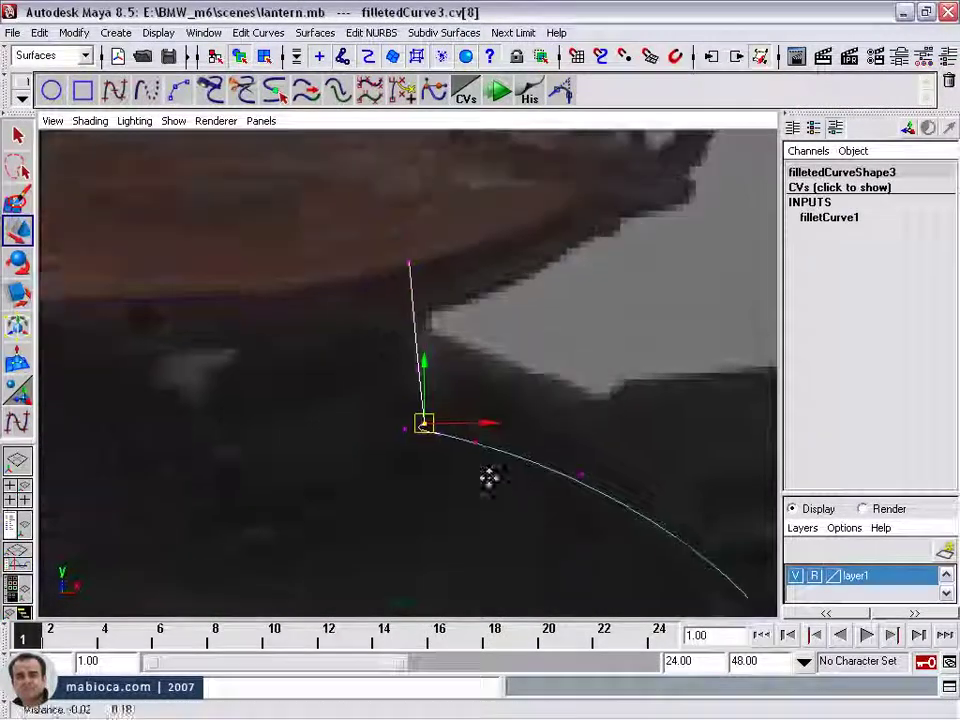
scroll(489, 476, down, 3)
click(450, 349)
scroll(456, 372, up, 3)
scroll(456, 372, down, 3)
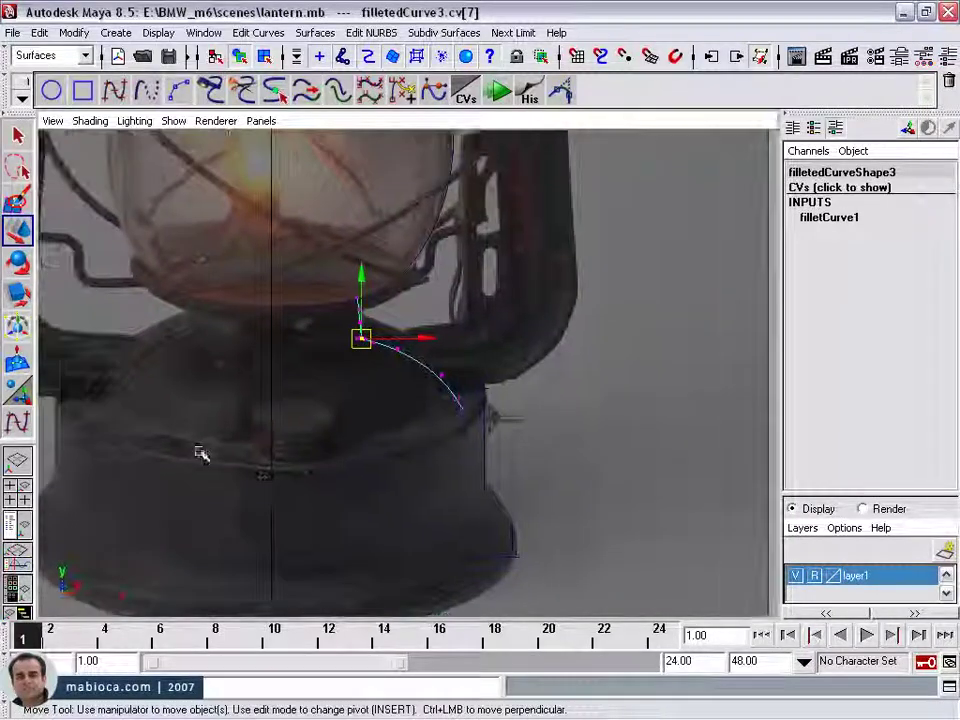
scroll(171, 429, up, 3)
Fillet the next pair of body curves with a 0.2 radius.
click(172, 102)
scroll(544, 413, down, 1)
click(488, 402)
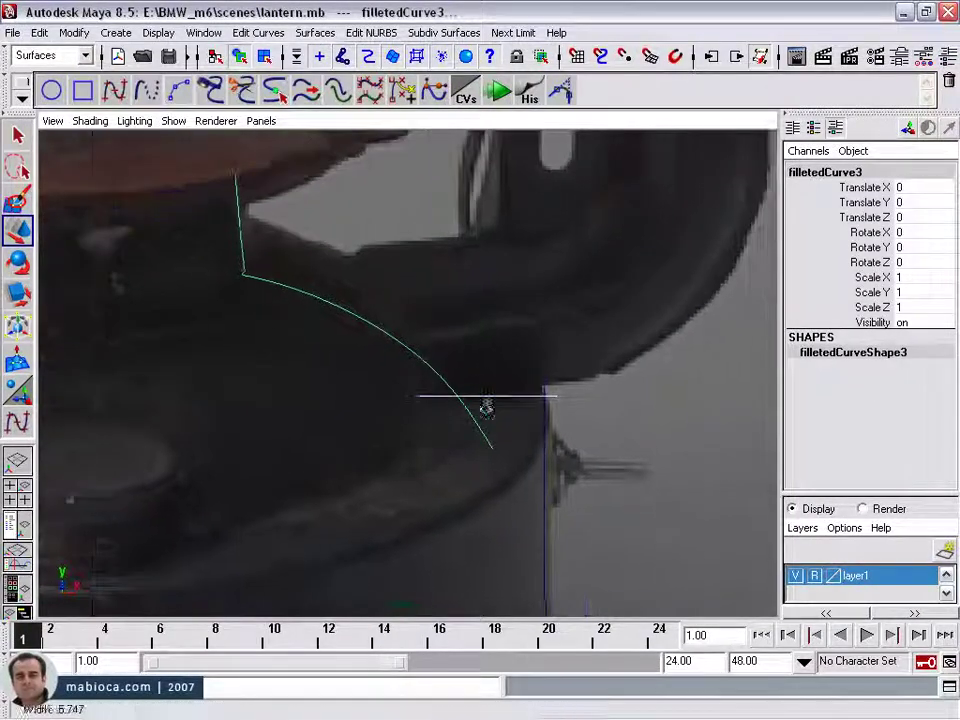
click(449, 386)
click(563, 92)
click(870, 394)
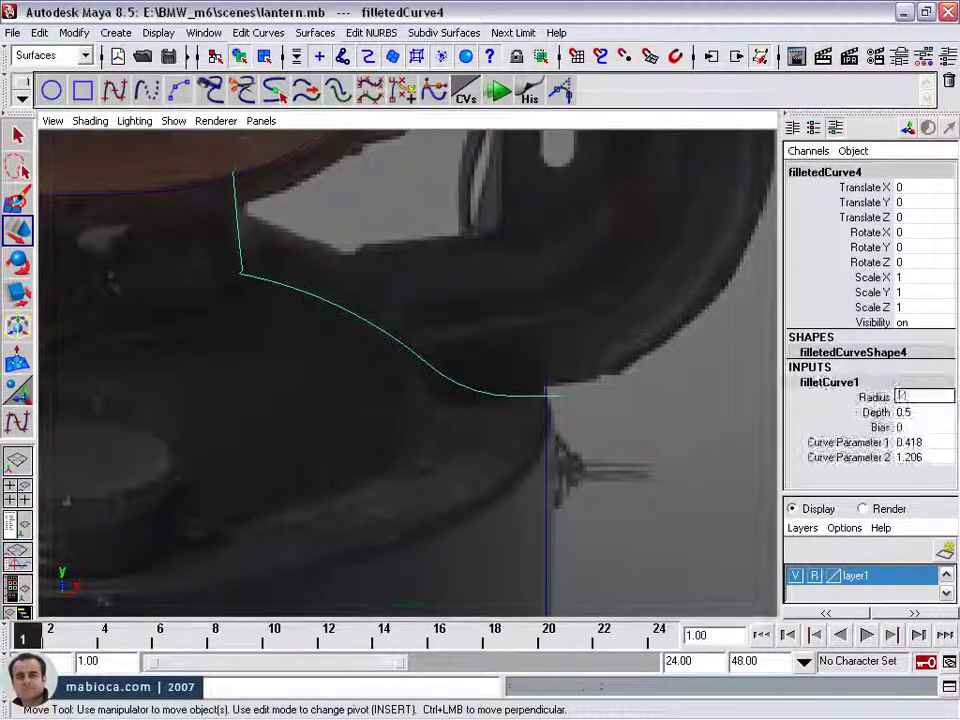
text(0.2)
key(Return)
Fillet the upper body corner with a 0.08 radius.
scroll(456, 452, up, 2)
scroll(529, 456, up, 2)
click(497, 396)
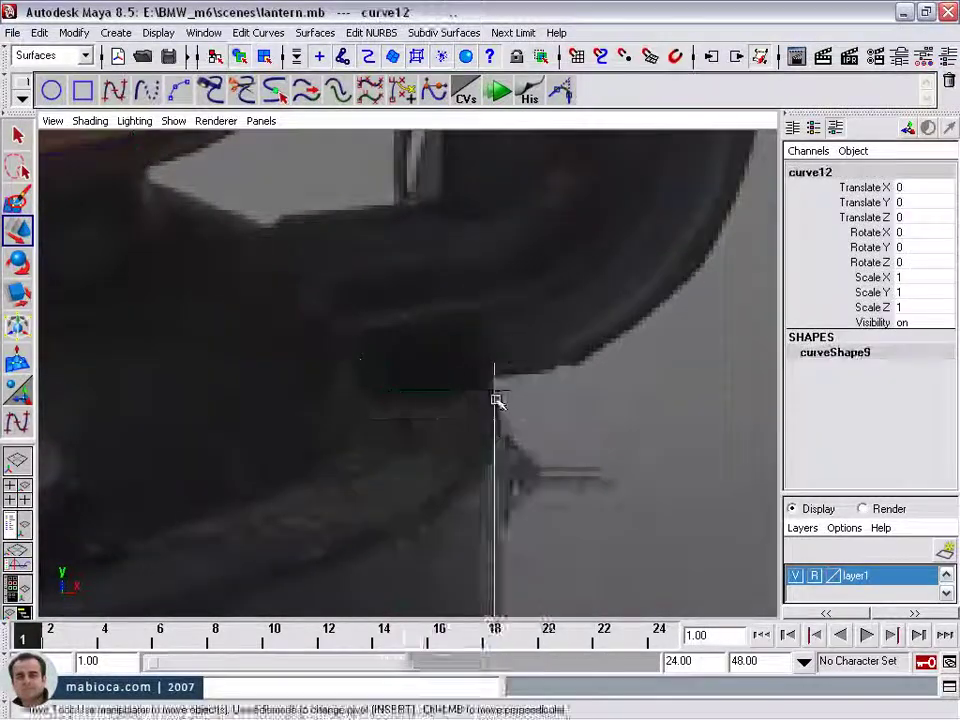
click(495, 395)
shift+click(497, 420)
click(563, 92)
click(829, 382)
click(900, 396)
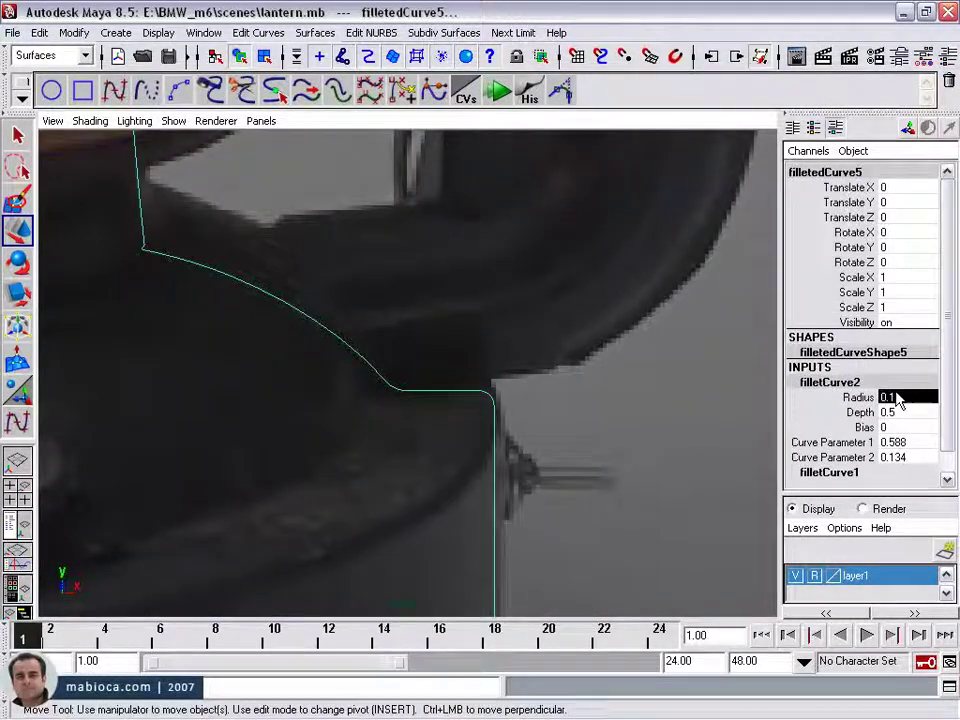
text(0.08)
key(Return)
Add a fillet at the lower body corner and select its radius.
scroll(529, 426, down, 3)
scroll(490, 405, up, 4)
click(412, 380)
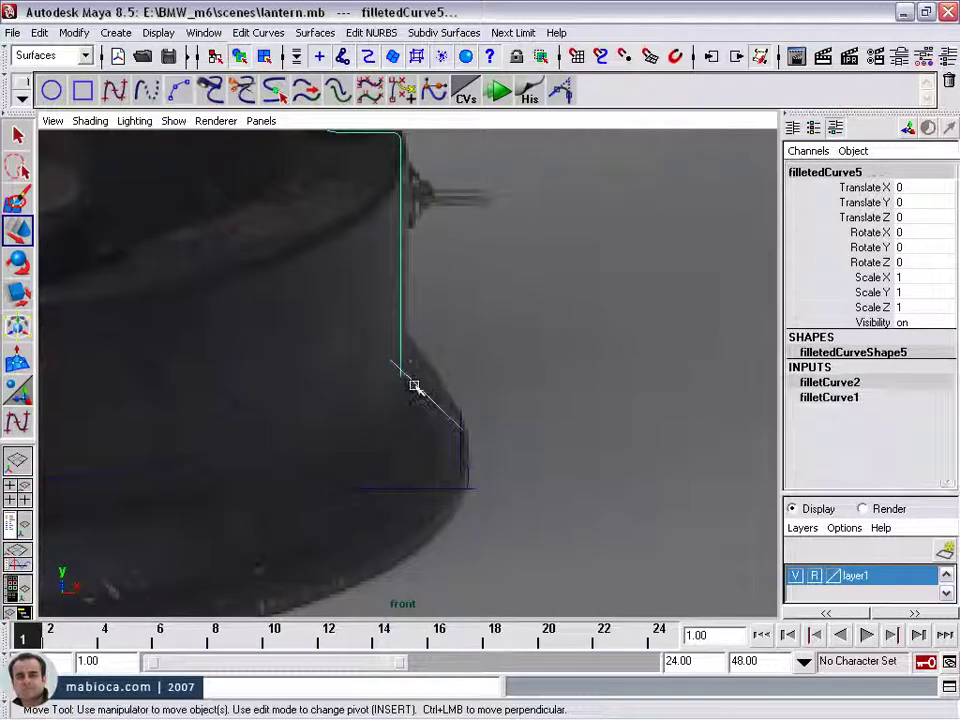
click(563, 92)
click(829, 382)
click(900, 397)
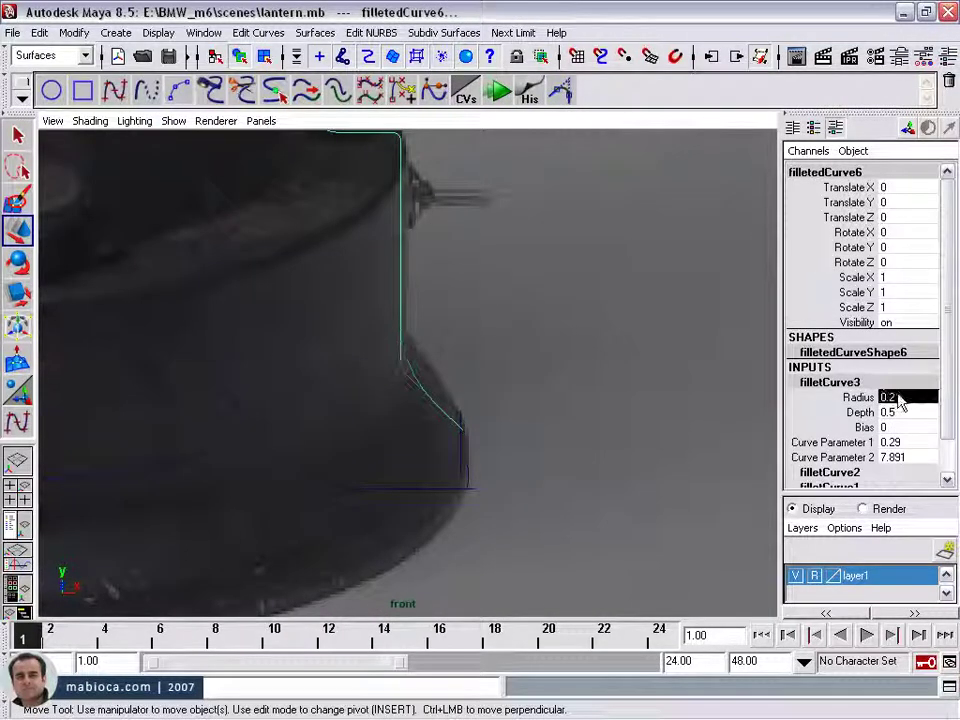
Fillet the bottom corner with a 0.1 radius.
scroll(450, 474, down, 2)
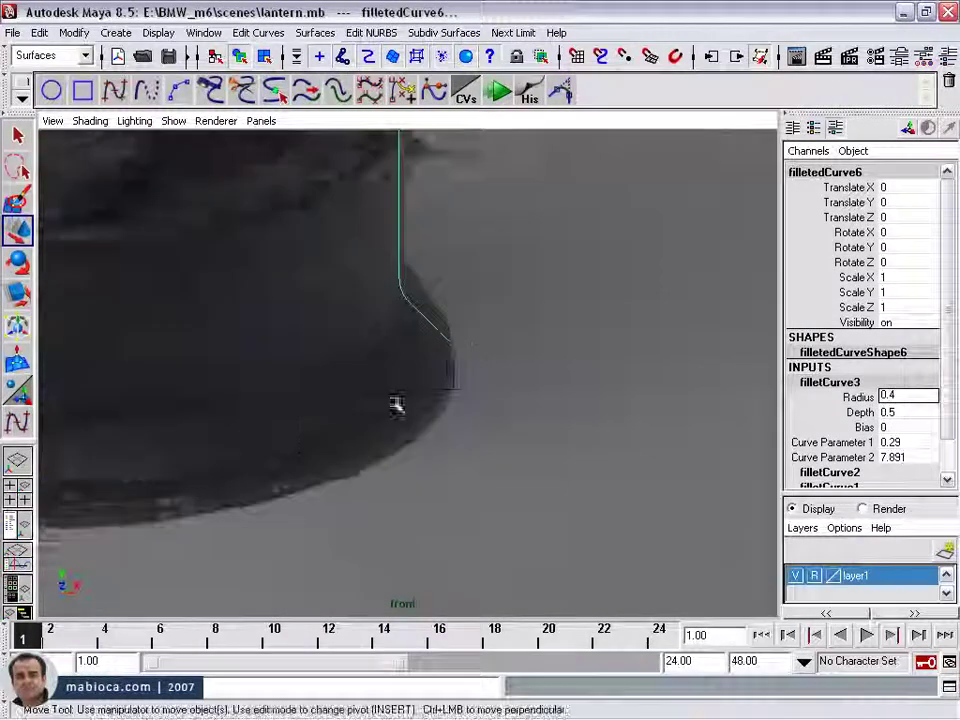
right_drag(385, 381, 385, 336)
click(385, 379)
click(563, 92)
click(829, 382)
click(905, 398)
text(0.1)
key(Return)
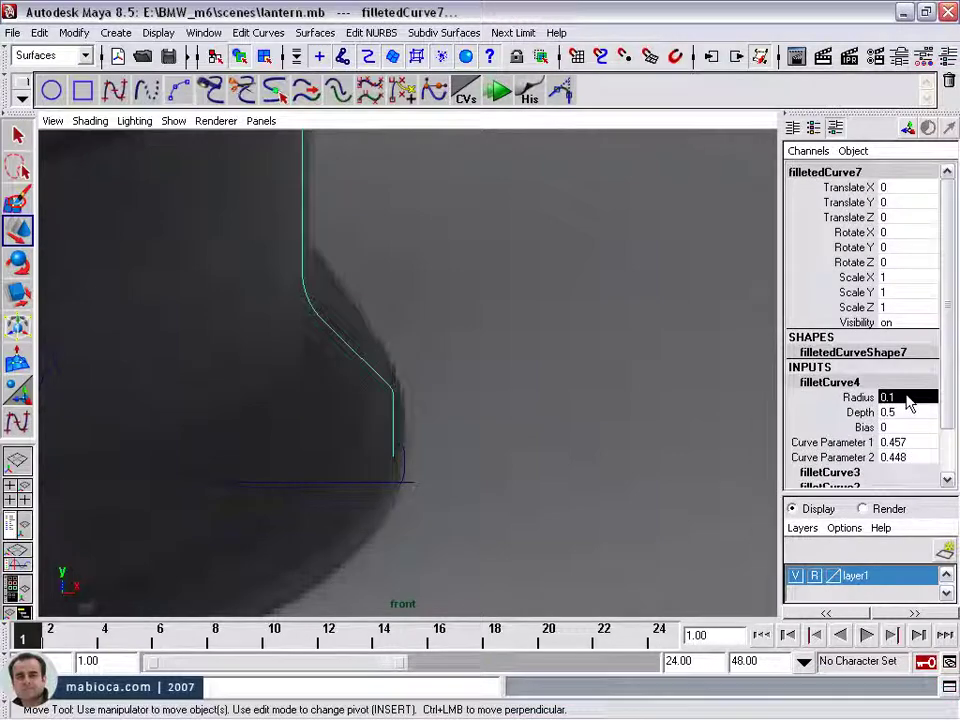
key(Return)
Split the bottom curve at a picked point and select the leftover piece.
alt+middle_drag(188, 266, 248, 160)
click(300, 229)
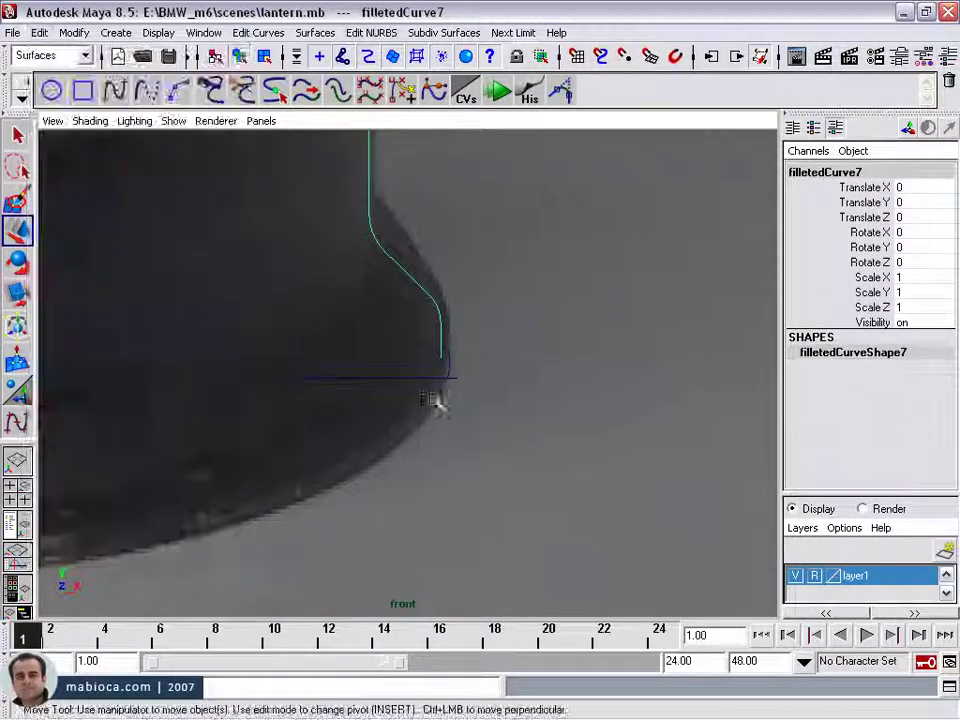
scroll(482, 364, up, 3)
scroll(685, 407, down, 2)
scroll(481, 467, up, 2)
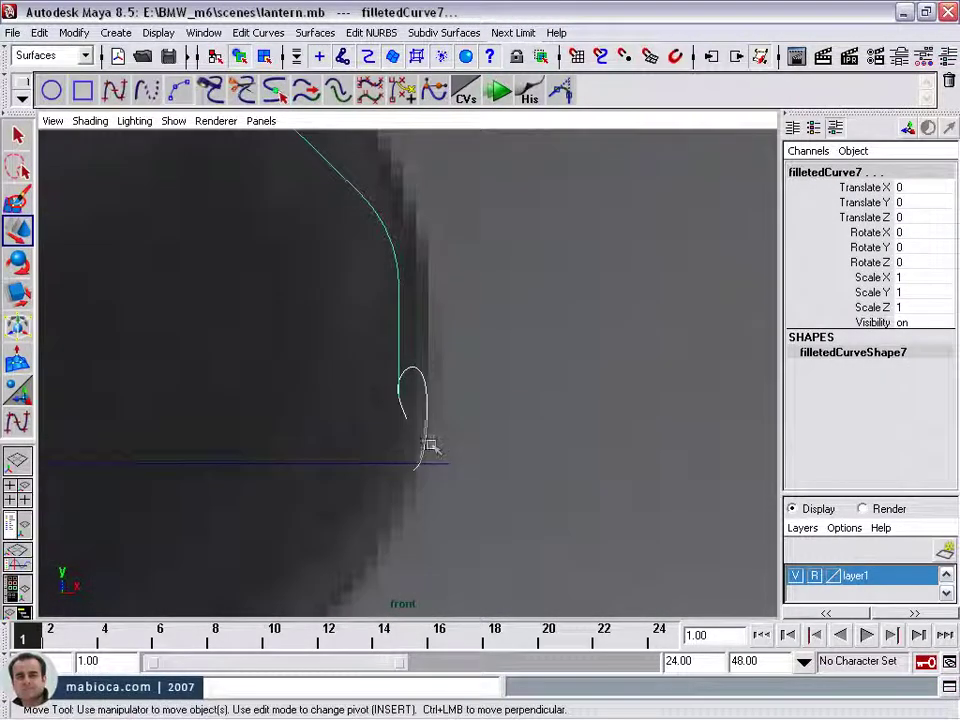
click(258, 32)
click(278, 101)
click(381, 450)
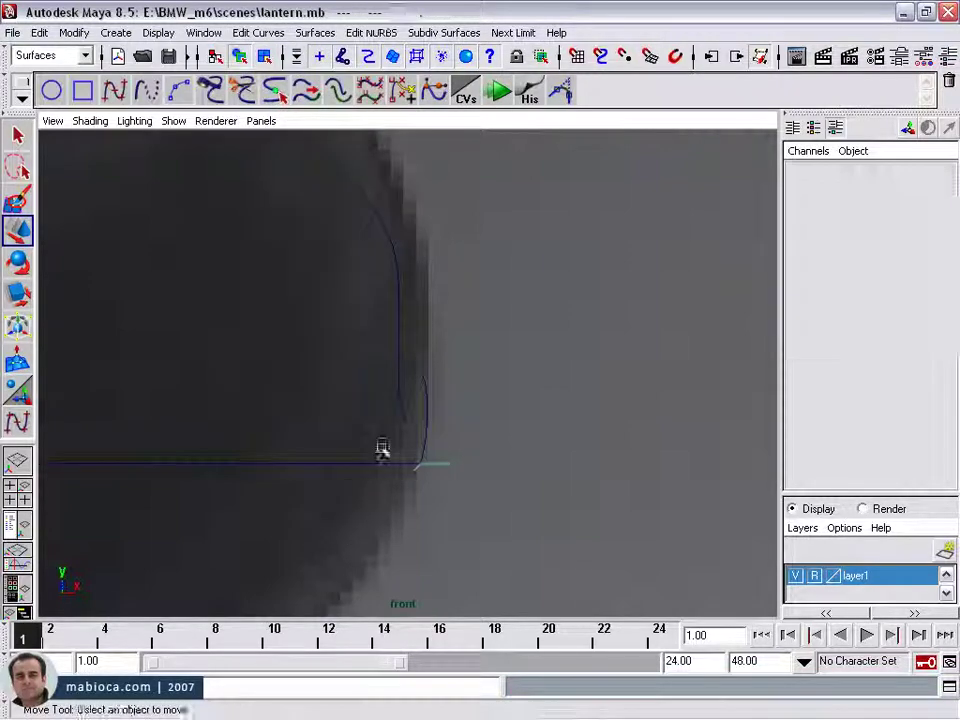
click(422, 420)
click(258, 32)
Join and cut the base profile curves, then delete construction history on all curves.
click(284, 88)
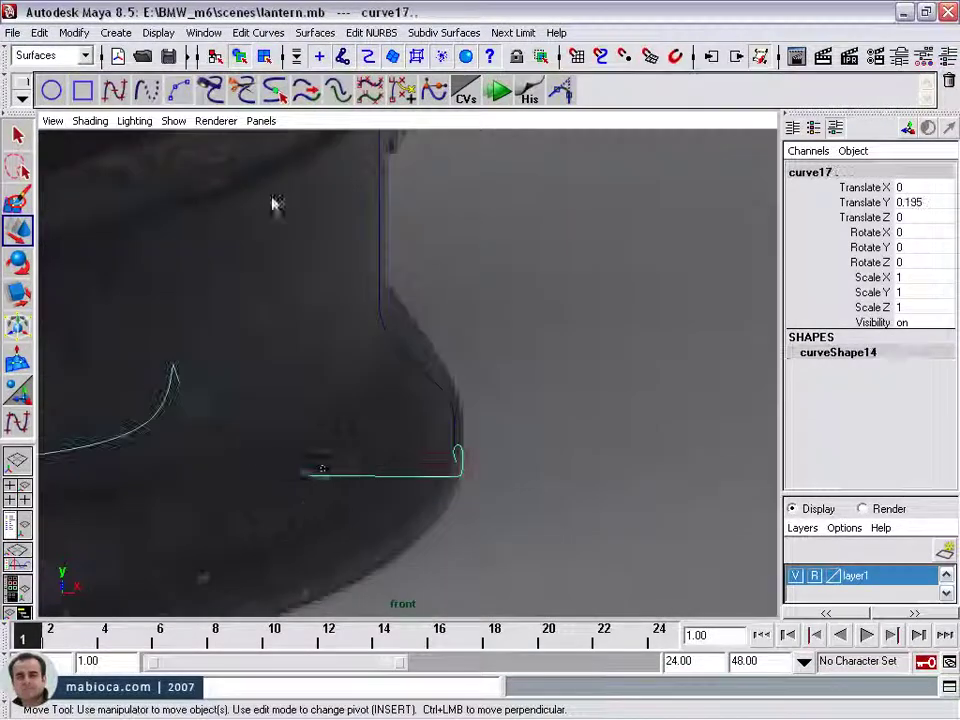
click(258, 32)
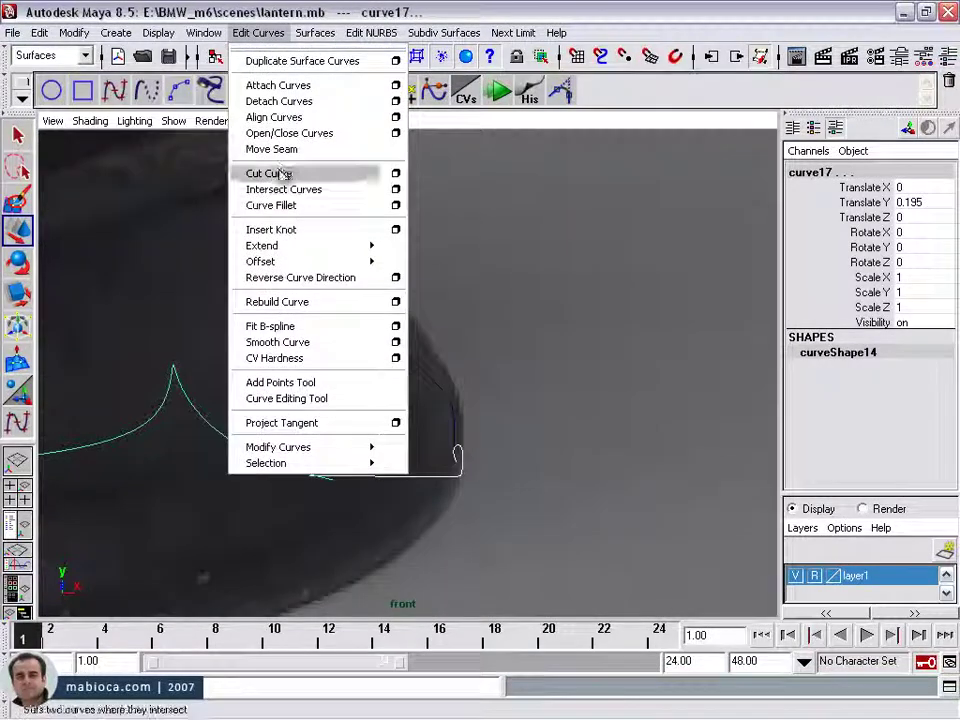
click(279, 172)
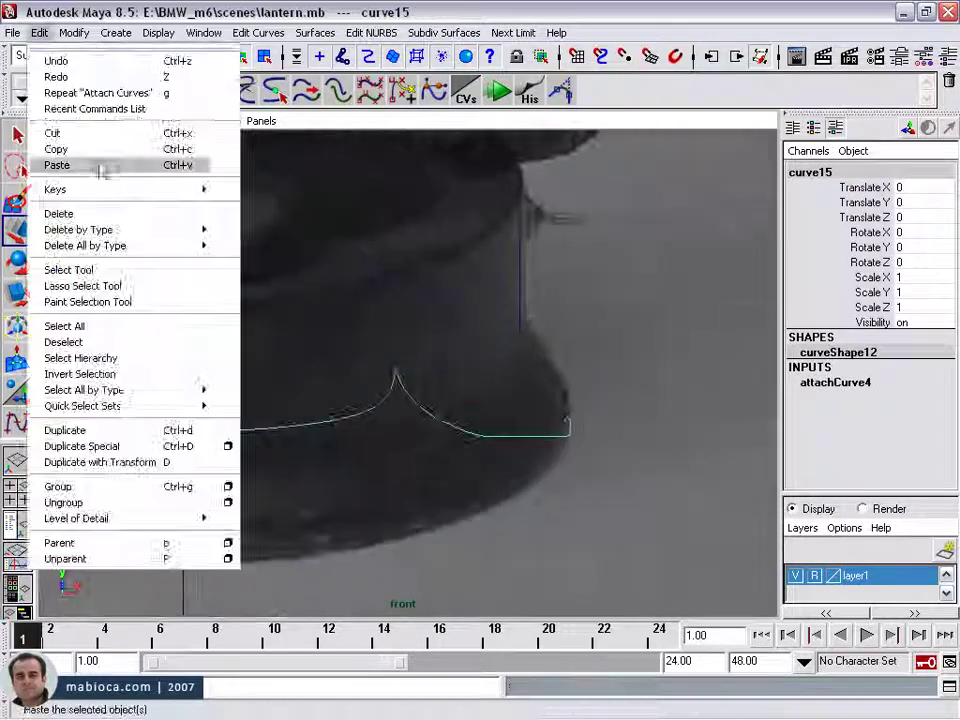
click(39, 32)
click(302, 213)
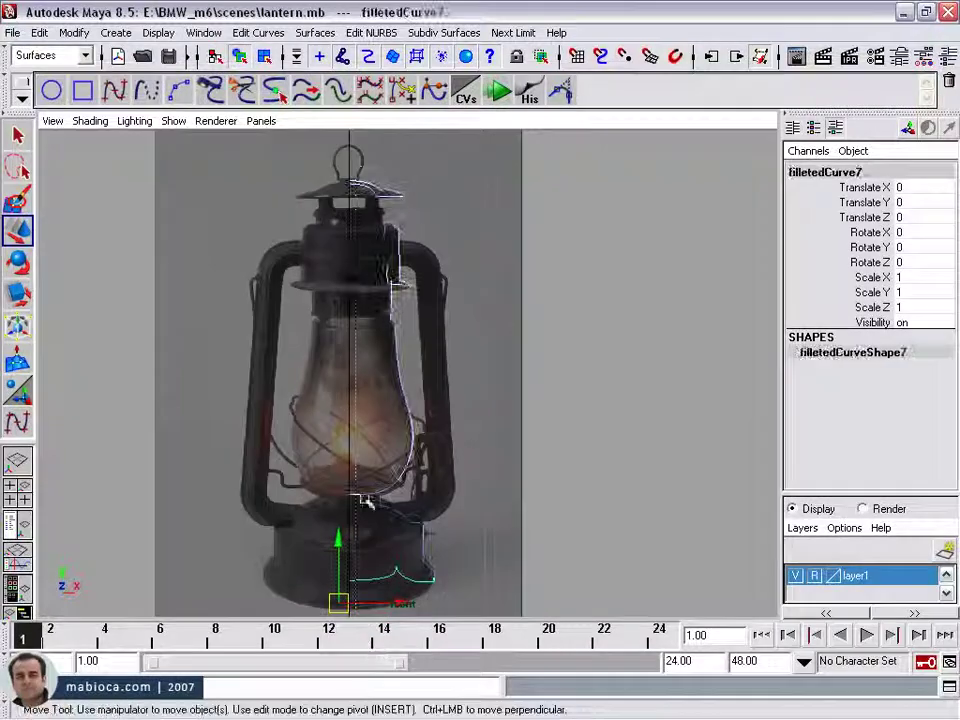
Show NURBS curve control points and select the bottom rib and body profile curves.
click(158, 32)
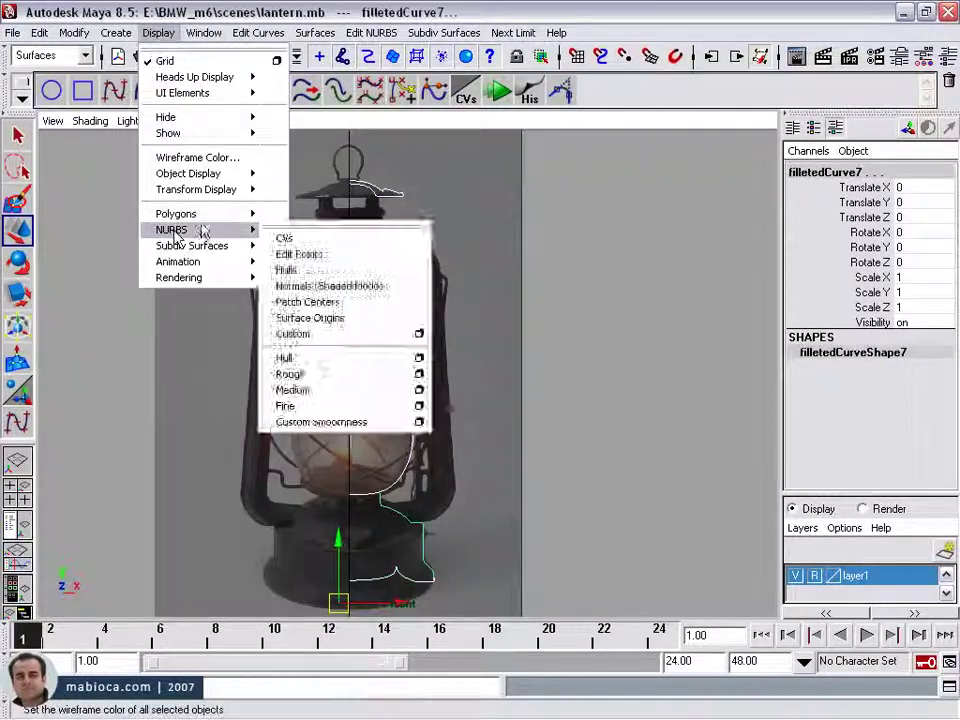
click(284, 238)
scroll(403, 527, up, 5)
click(456, 375)
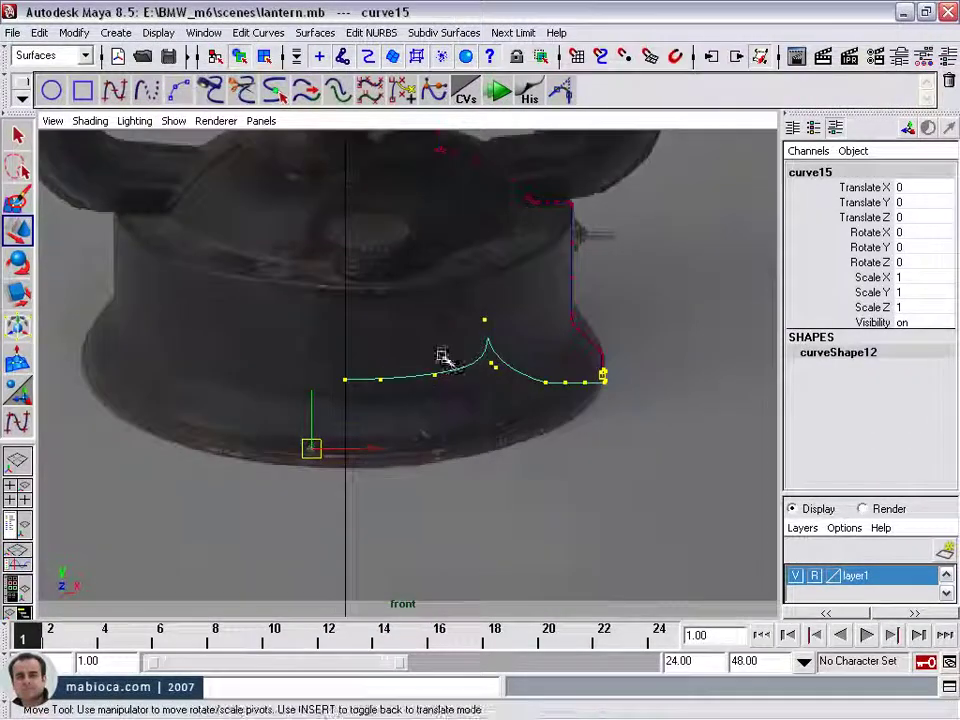
click(529, 510)
mouse_move(377, 336)
alt+middle_down()
mouse_move(529, 510)
mouse_move(310, 557)
alt+middle_up()
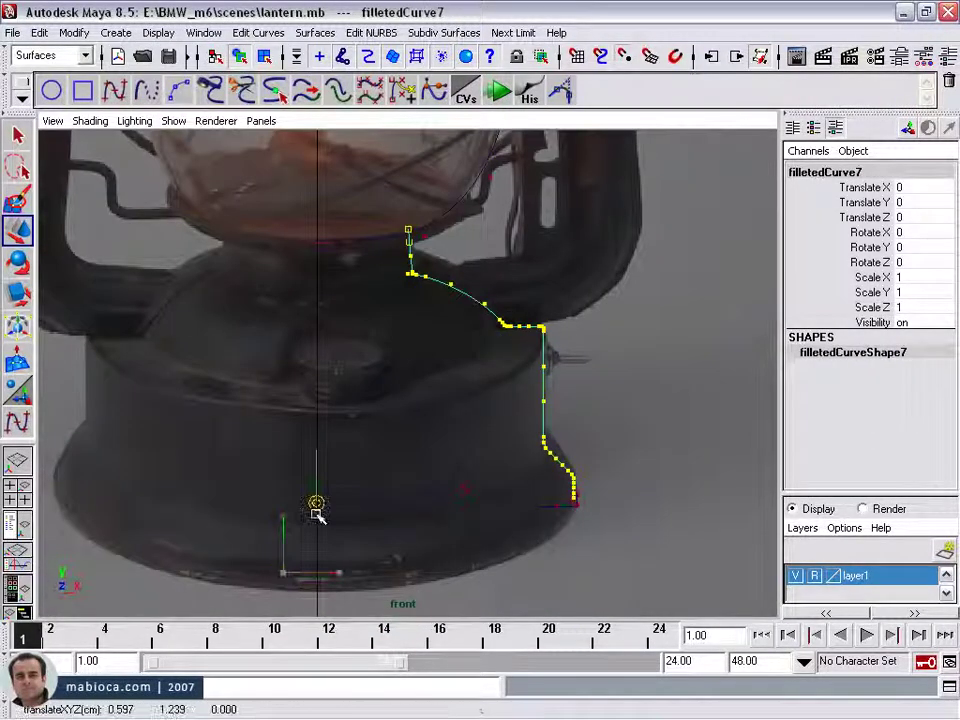
Adjust the pivot and select the remaining profile curves, including curve4, while orbiting the lantern.
key(Insert)
scroll(309, 505, down, 4)
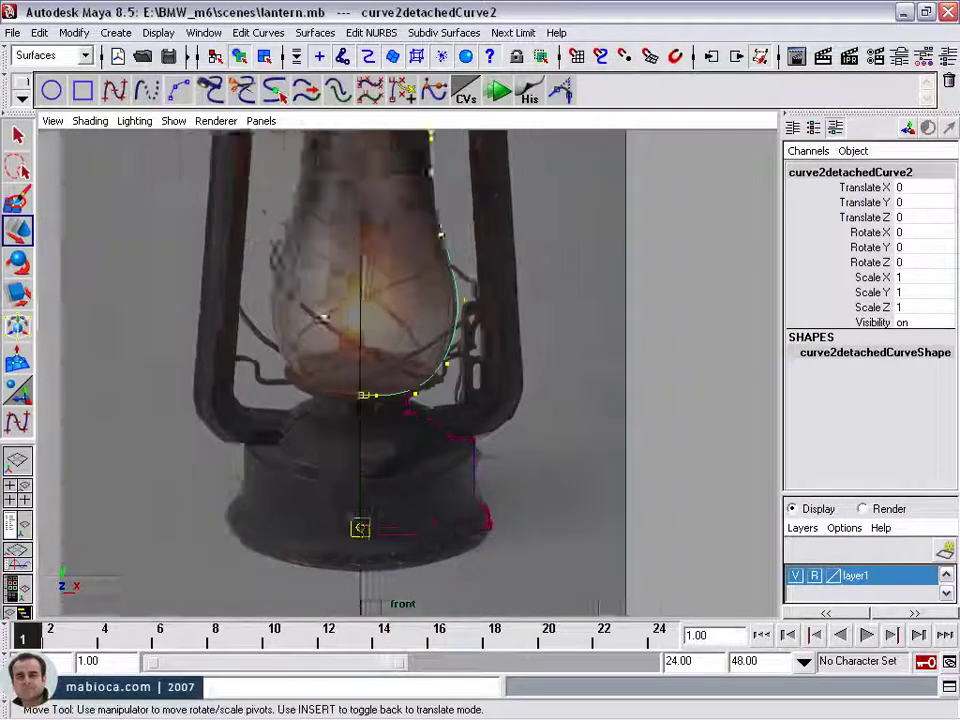
click(396, 365)
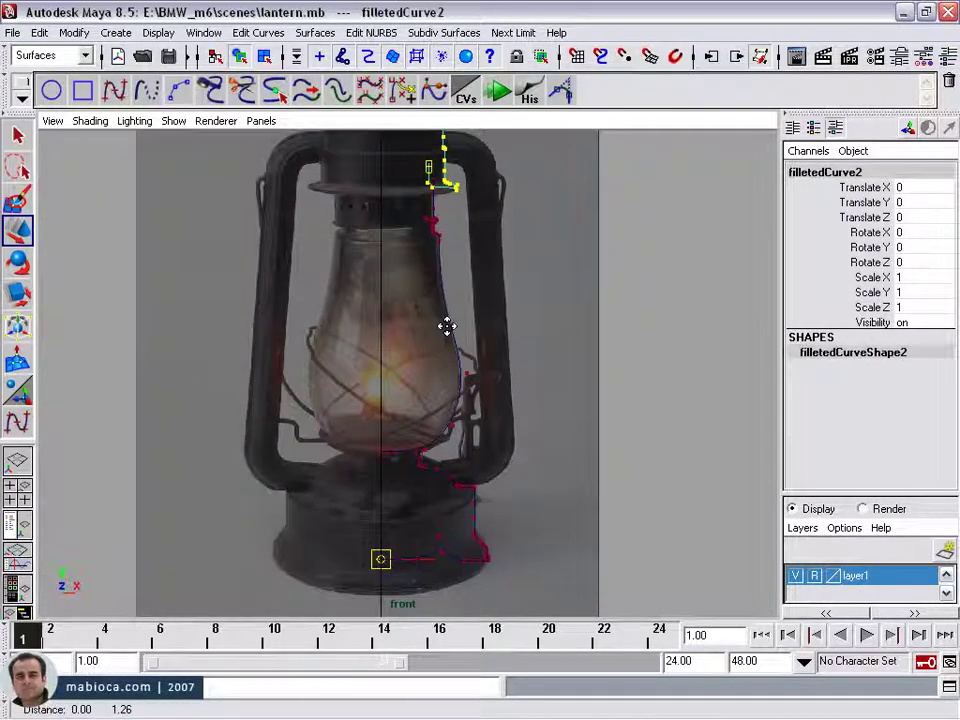
scroll(446, 326, down, 2)
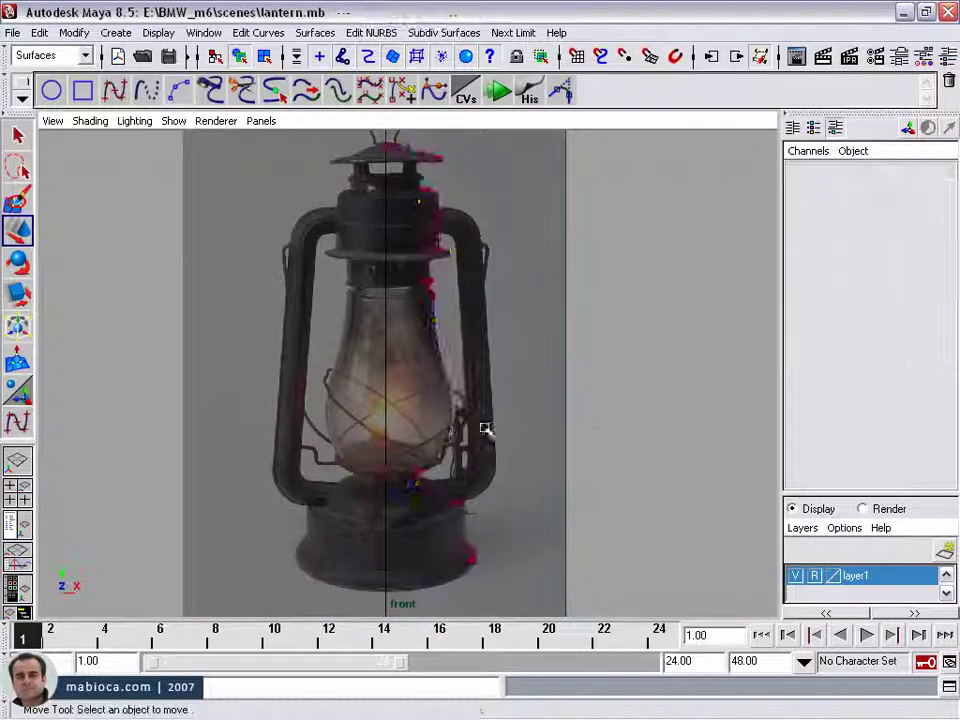
scroll(456, 154, down, 3)
click(420, 300)
alt+middle_drag(420, 300, 592, 311)
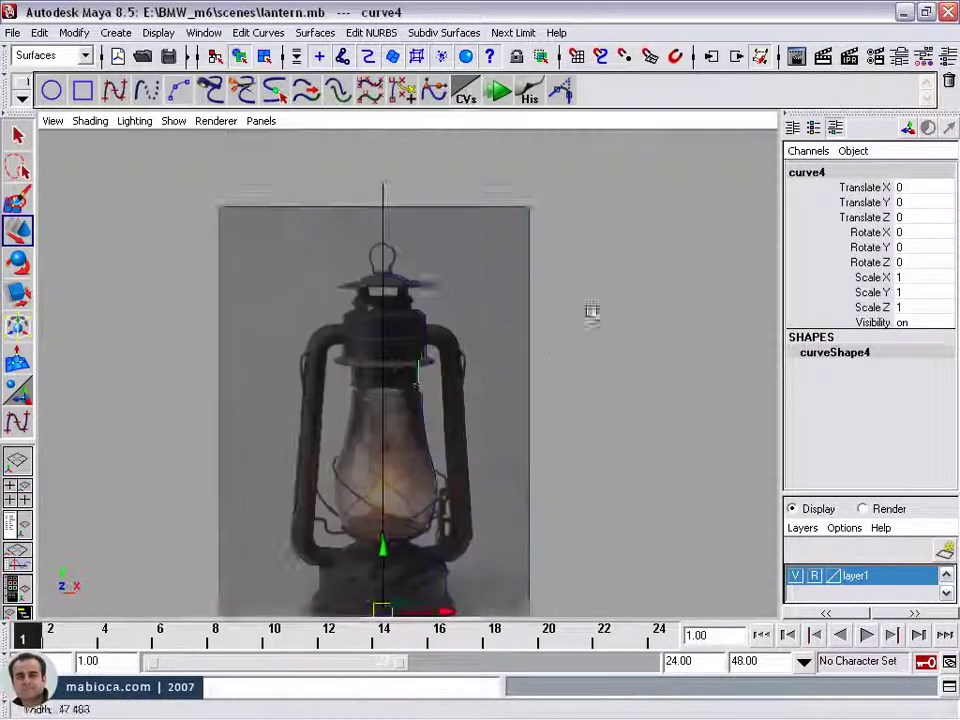
mouse_move(592, 311)
alt+mouse_down()
mouse_move(278, 443)
mouse_move(64, 392)
mouse_move(445, 142)
alt+mouse_up()
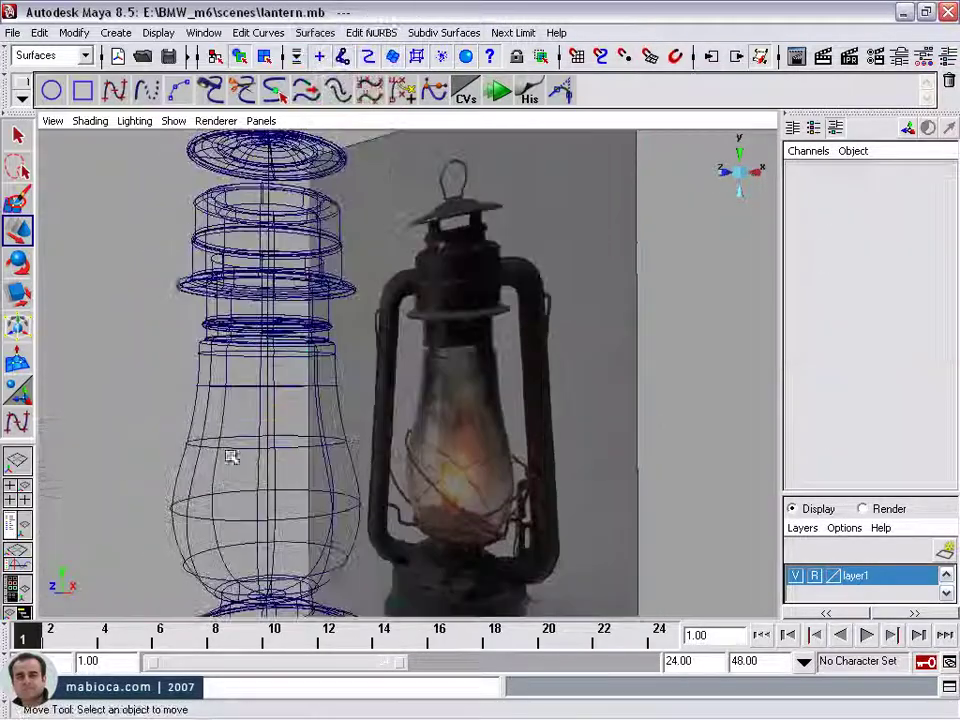
Give the glass globe a new Blinn material with raised transparency.
right_drag(222, 433, 245, 672)
click(386, 167)
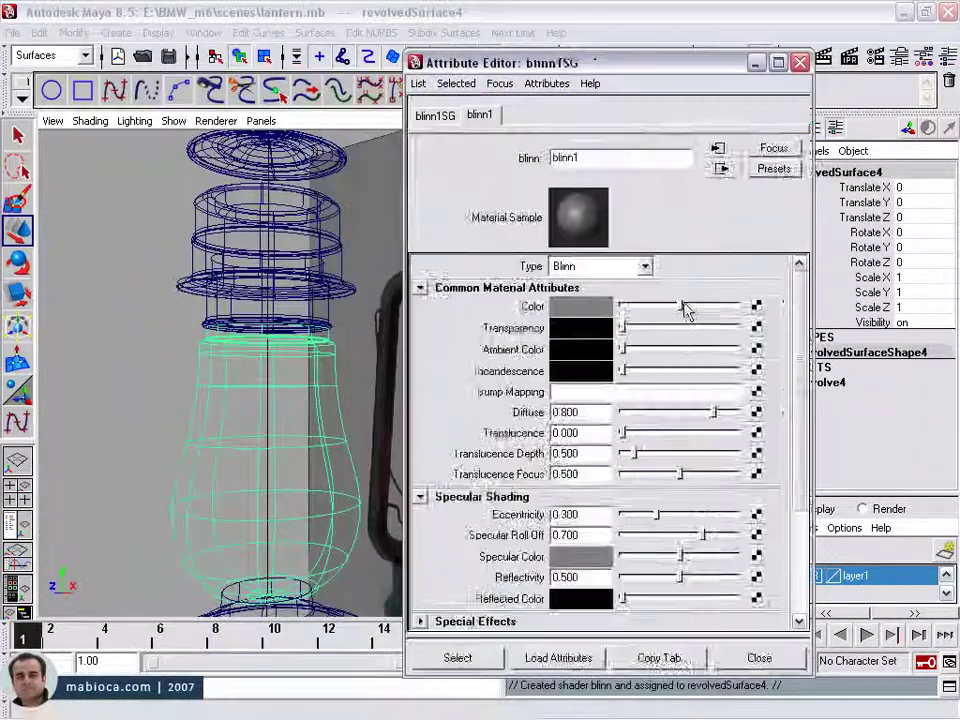
click(683, 328)
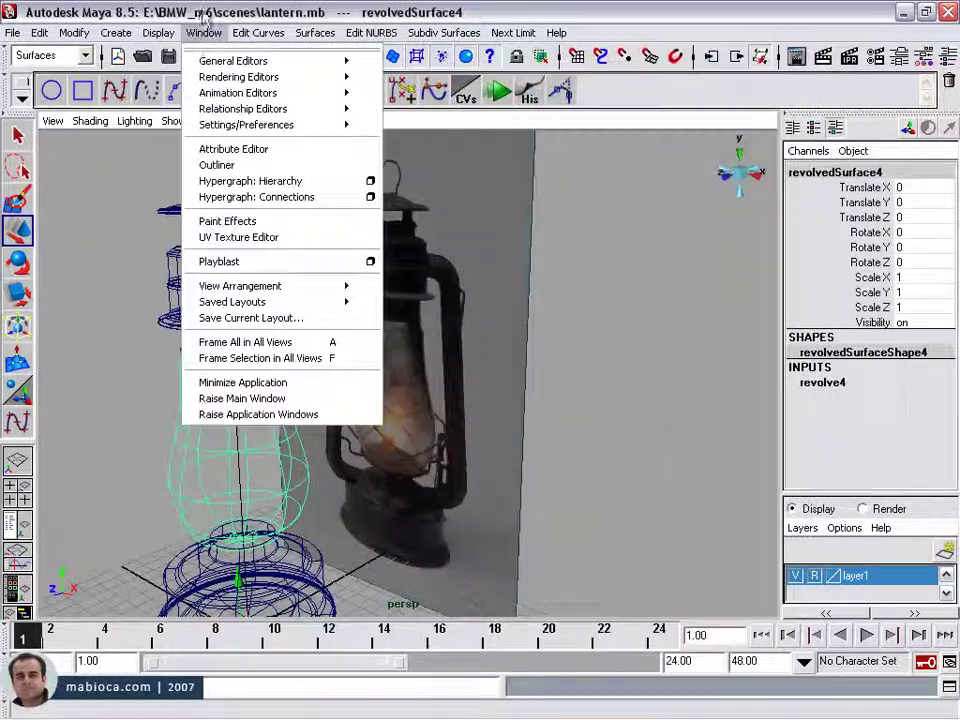
Assign the top cap a new Blinn with a dark colour and adjusted specular highlight.
right_drag(192, 205, 210, 478)
click(330, 445)
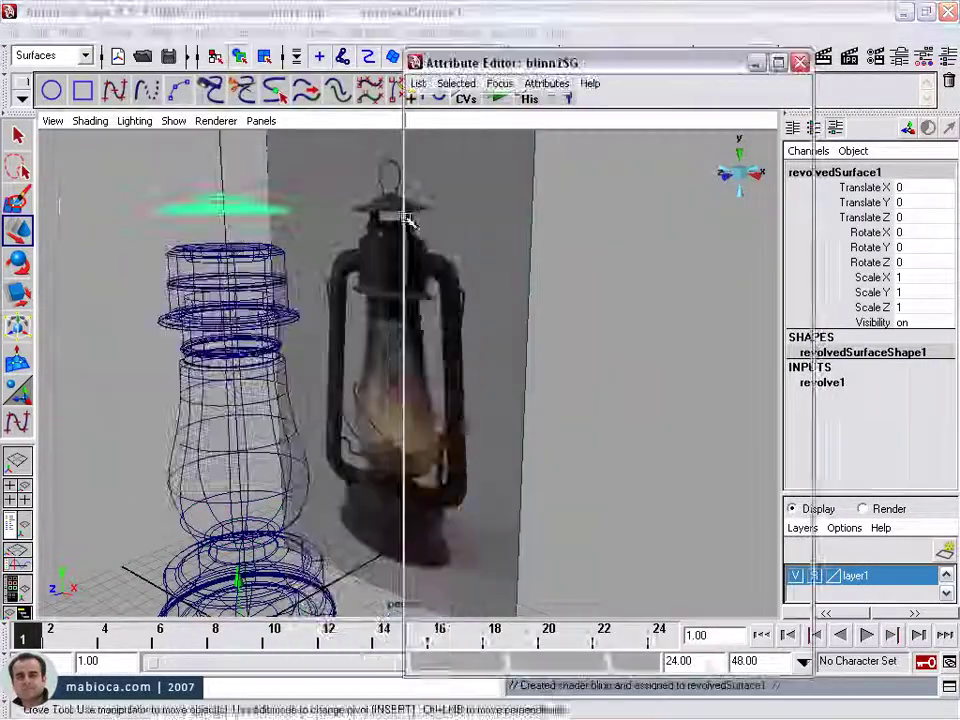
click(580, 306)
click(658, 516)
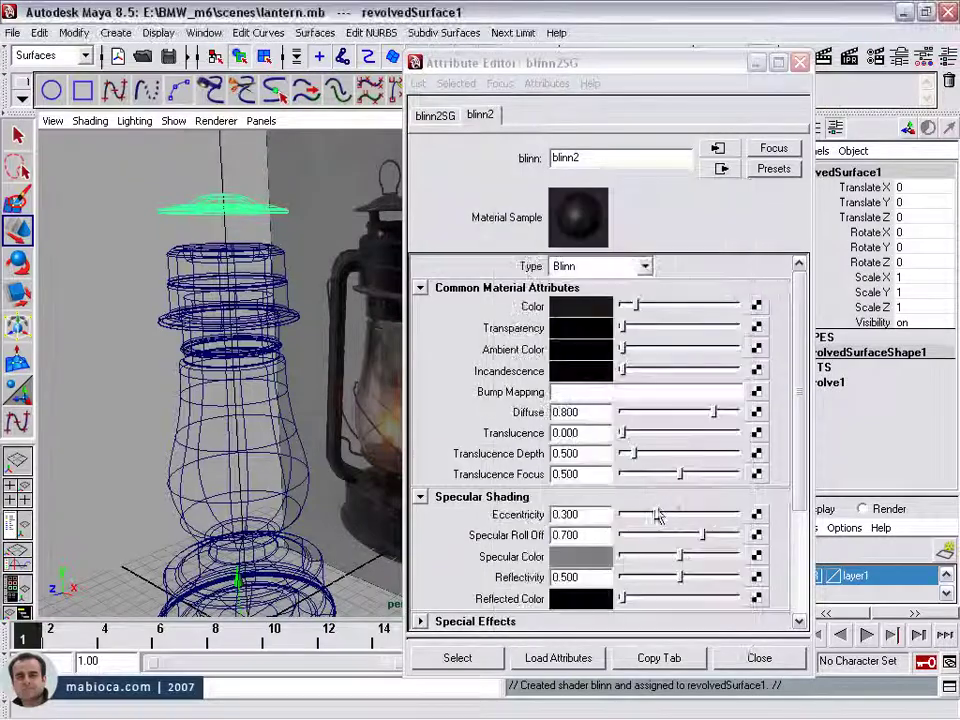
drag(658, 516, 672, 516)
click(560, 555)
click(540, 628)
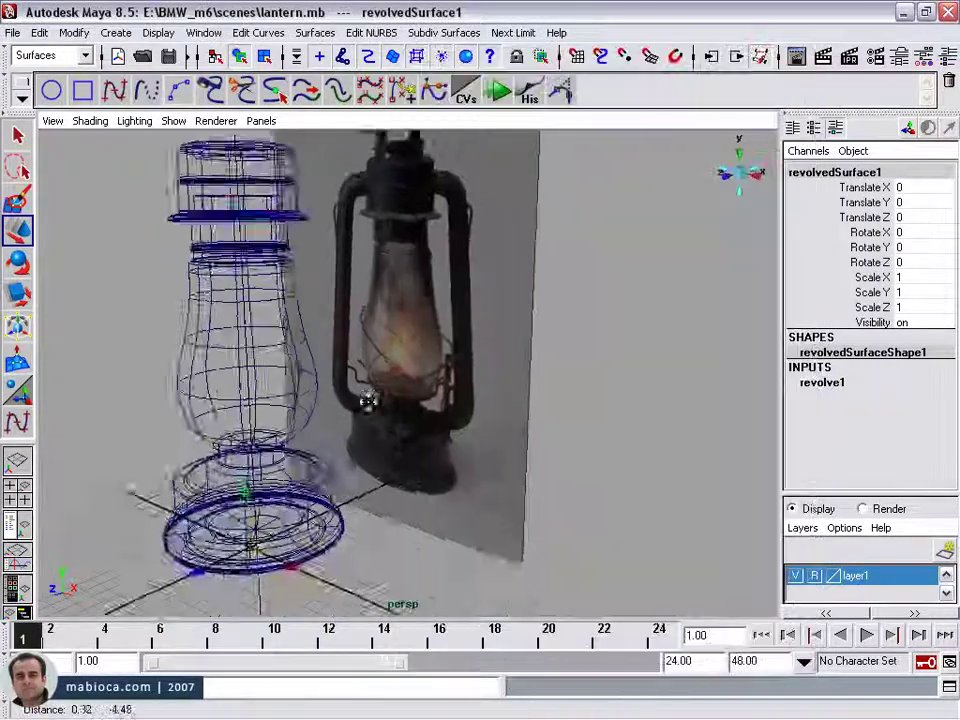
Apply the existing dark Blinn to the upper ring, the next part and the base.
click(197, 238)
right_drag(167, 236, 296, 495)
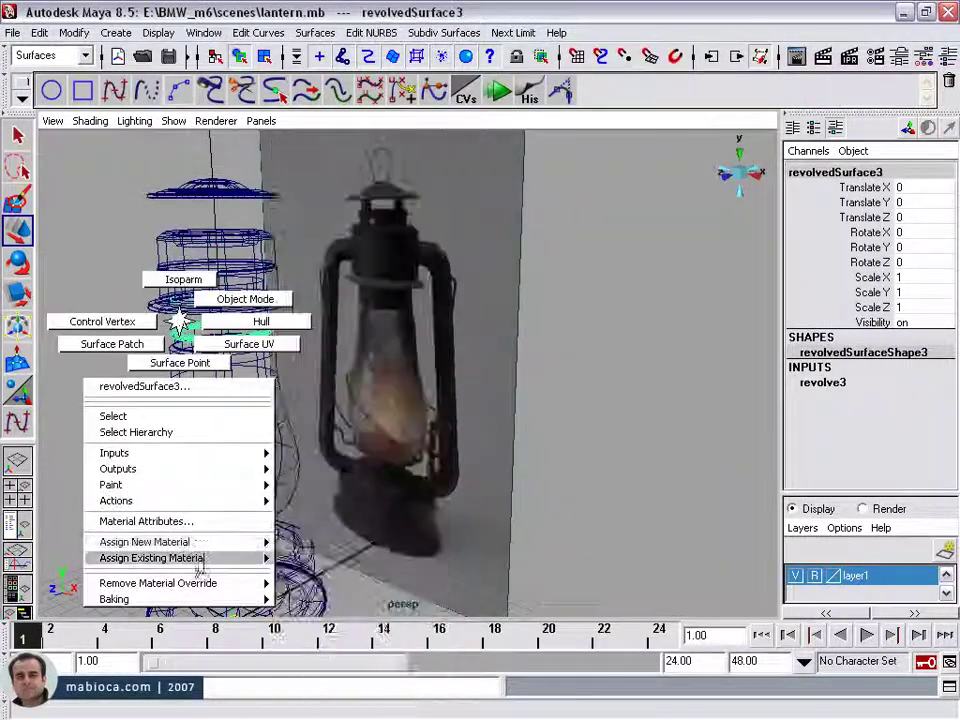
right_drag(189, 321, 182, 557)
click(240, 420)
right_drag(204, 411, 295, 656)
right_drag(238, 418, 379, 626)
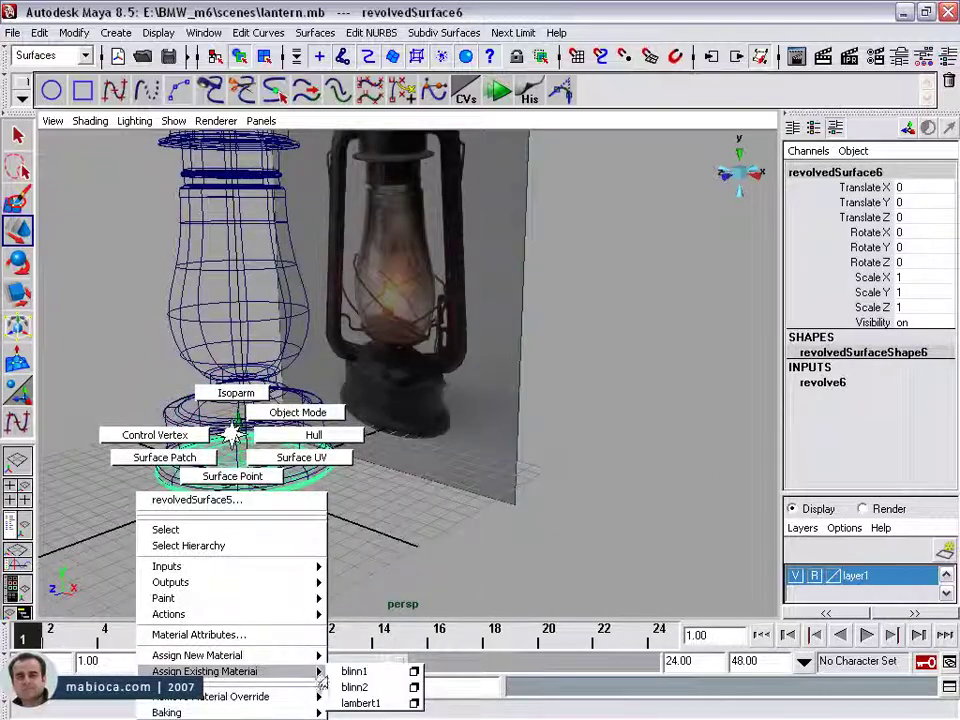
mouse_move(379, 600)
alt+mouse_down()
mouse_move(407, 549)
mouse_move(585, 422)
mouse_move(362, 481)
alt+mouse_up()
alt+right_drag(362, 481, 386, 354)
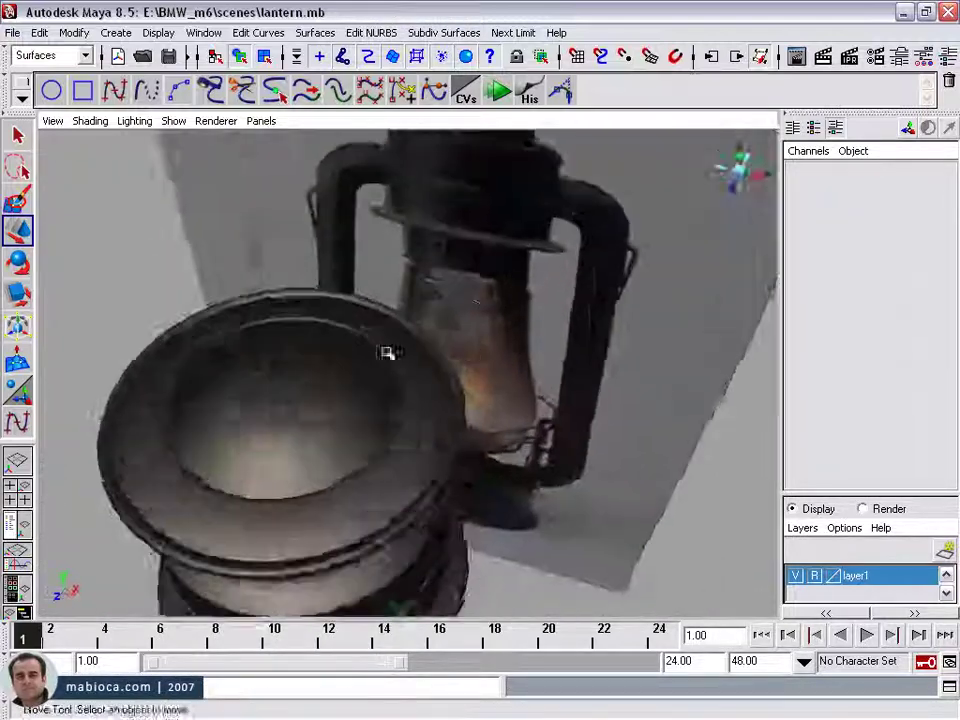
Check the cap and ring revolve sections and set the glass sections to 8.
click(386, 354)
click(822, 382)
click(926, 441)
click(398, 490)
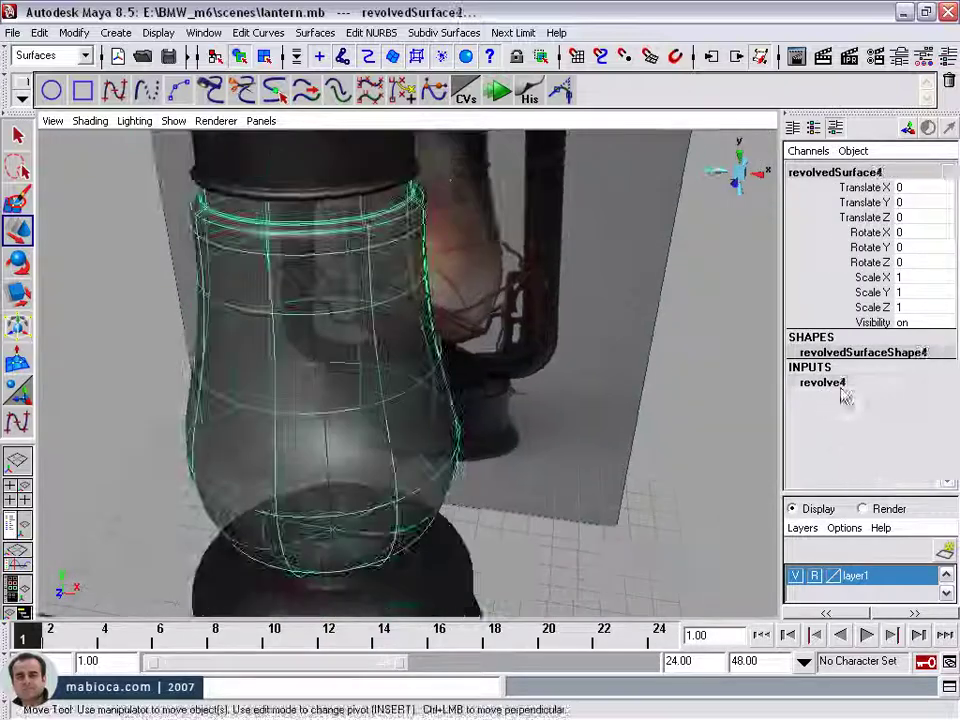
click(822, 382)
click(891, 456)
click(822, 382)
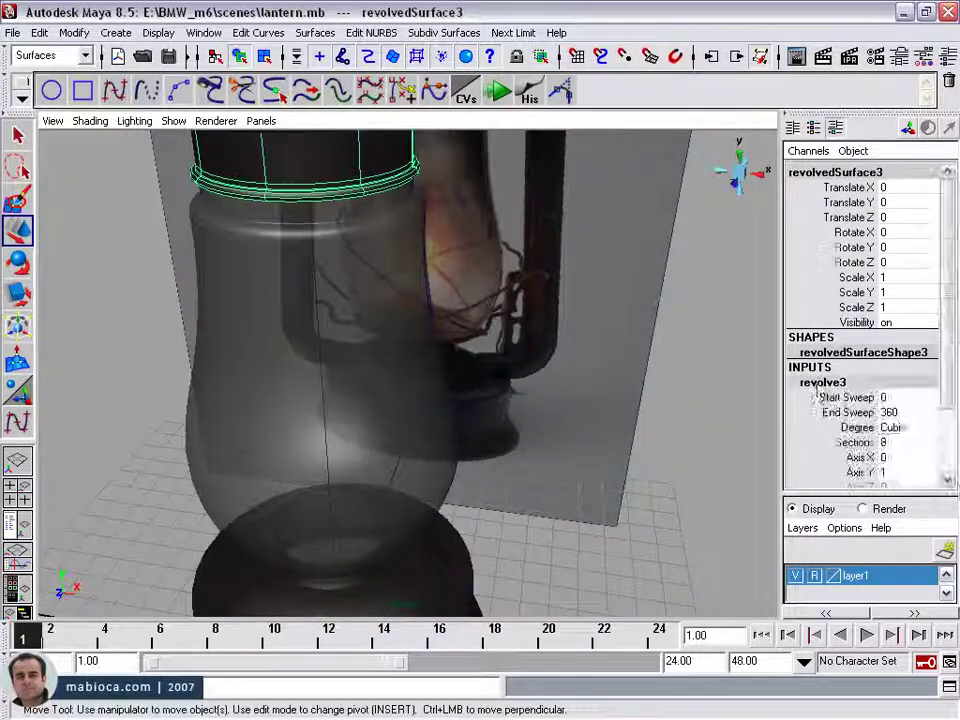
Clear the selection, then drag-select all the lantern pieces.
click(174, 121)
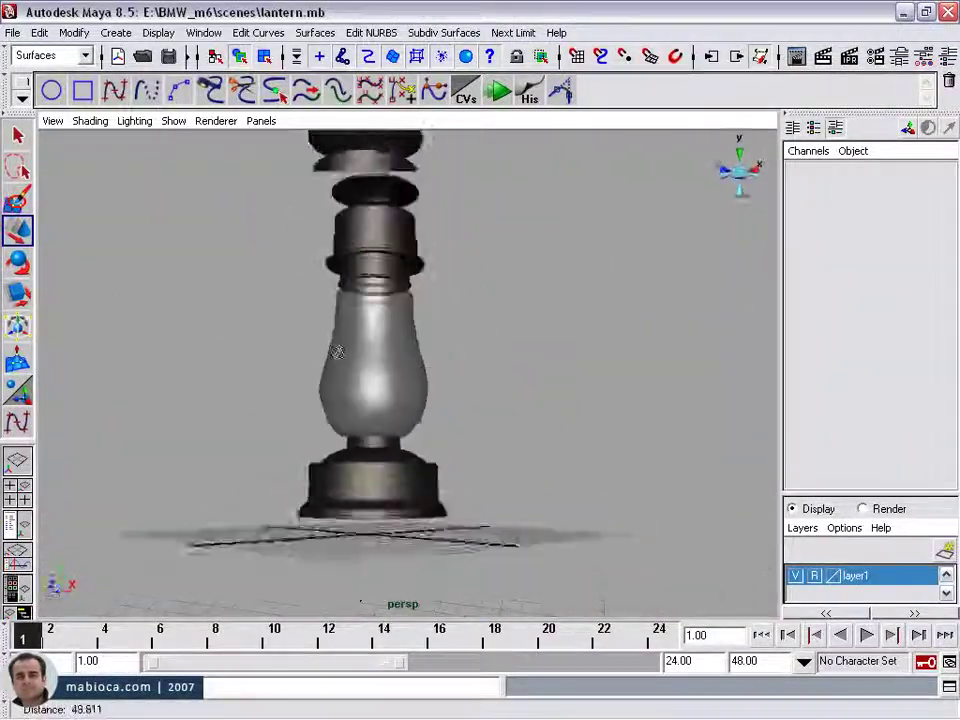
drag(260, 190, 637, 601)
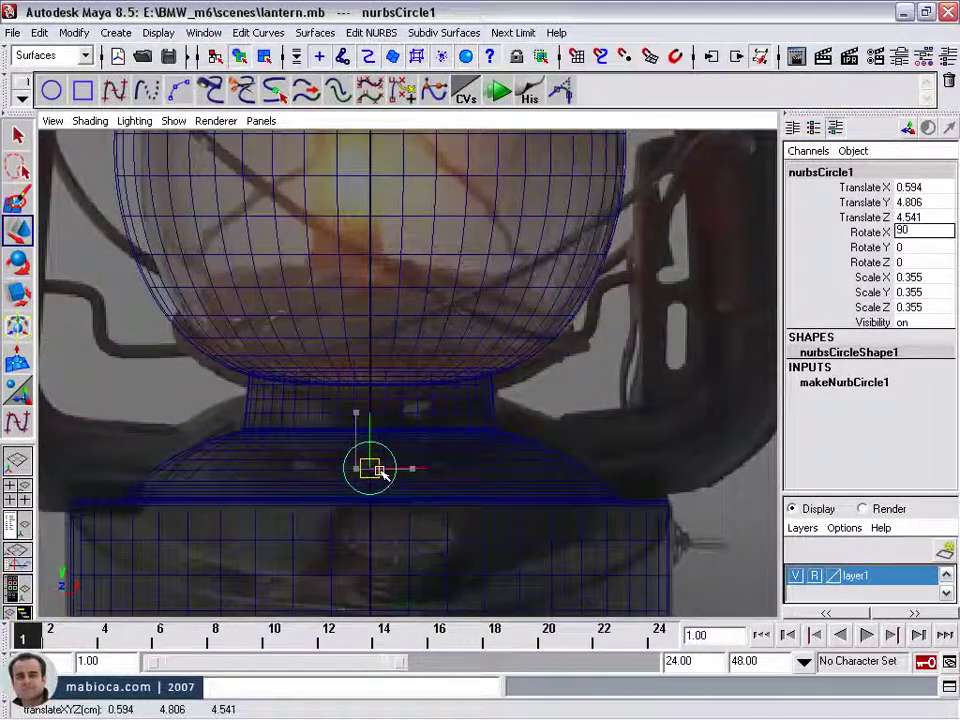
Scale the collar circle to 0.439 and centre it on the collar.
alt+right_drag(383, 472, 529, 510)
alt+drag(529, 510, 308, 462)
alt+middle_drag(308, 462, 317, 315)
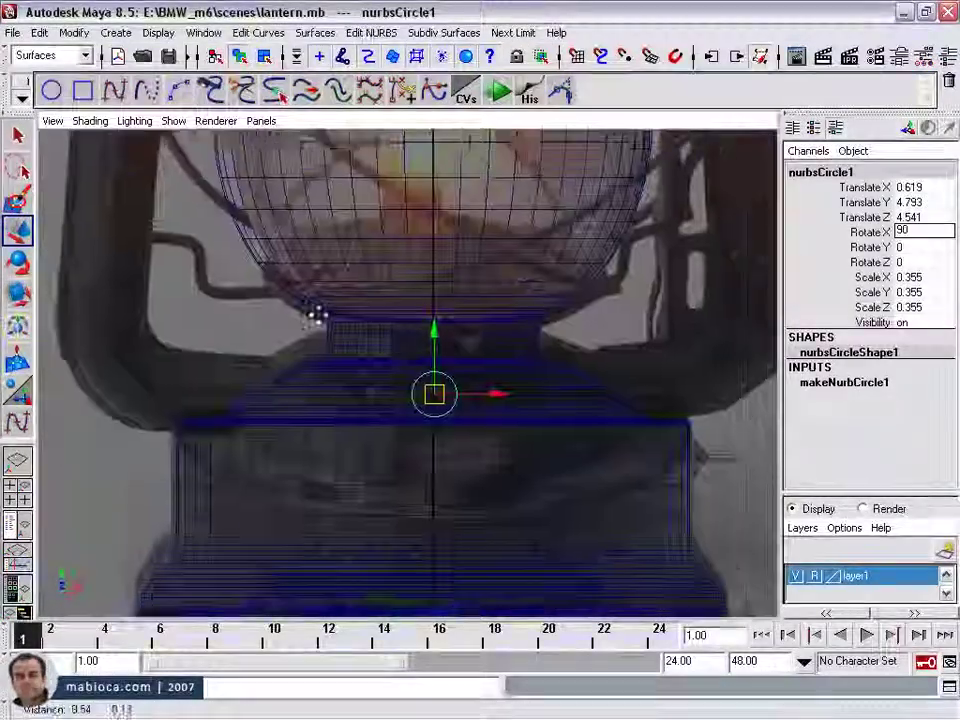
alt+right_drag(317, 315, 428, 370)
mouse_move(369, 401)
mouse_down()
mouse_move(431, 429)
mouse_move(448, 420)
mouse_up()
key(w)
mouse_move(448, 420)
alt+right_down()
mouse_move(524, 352)
mouse_move(514, 314)
alt+right_up()
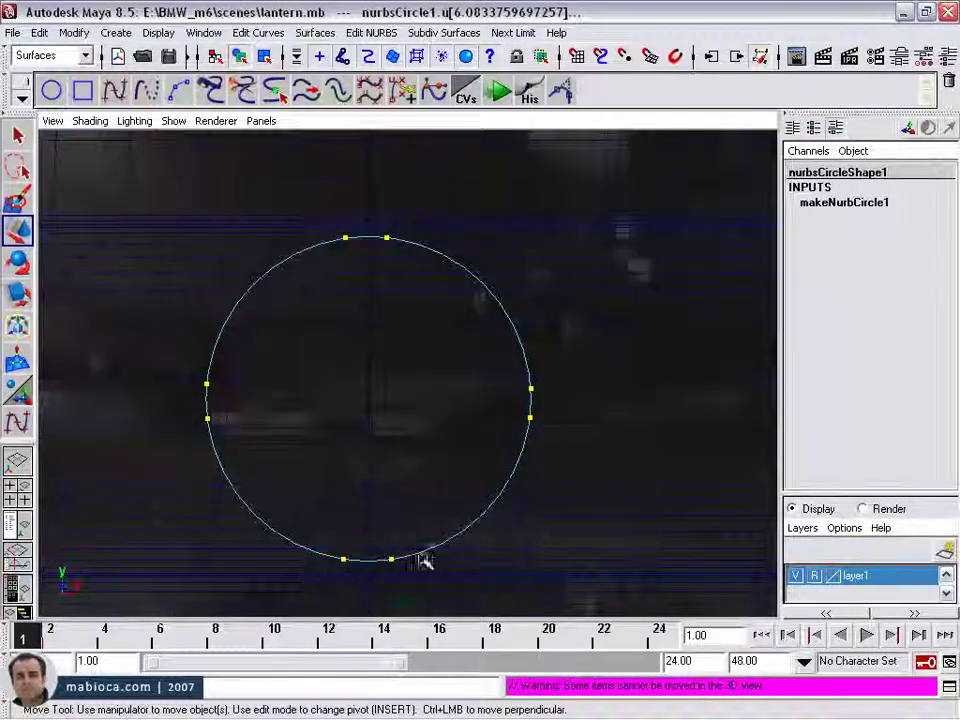
mouse_move(424, 561)
alt+right_down()
mouse_move(146, 399)
mouse_move(420, 450)
alt+right_up()
Insert a knot at a picked curve point and push those points outward into a rib.
click(258, 32)
click(298, 231)
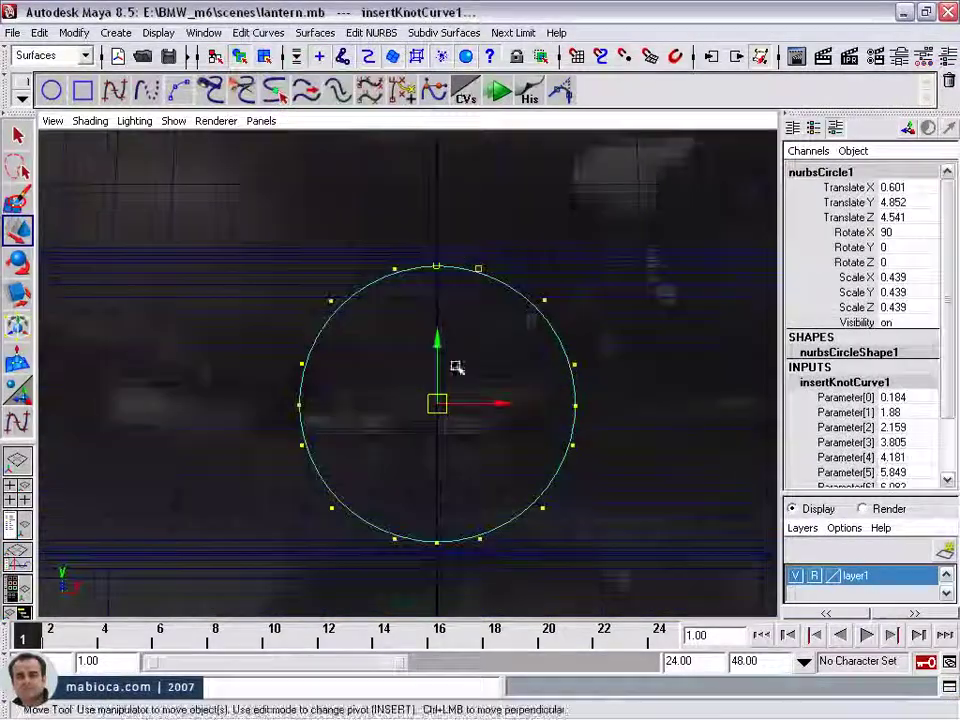
alt+middle_drag(343, 319, 285, 336)
right_drag(285, 336, 242, 381)
click(372, 551)
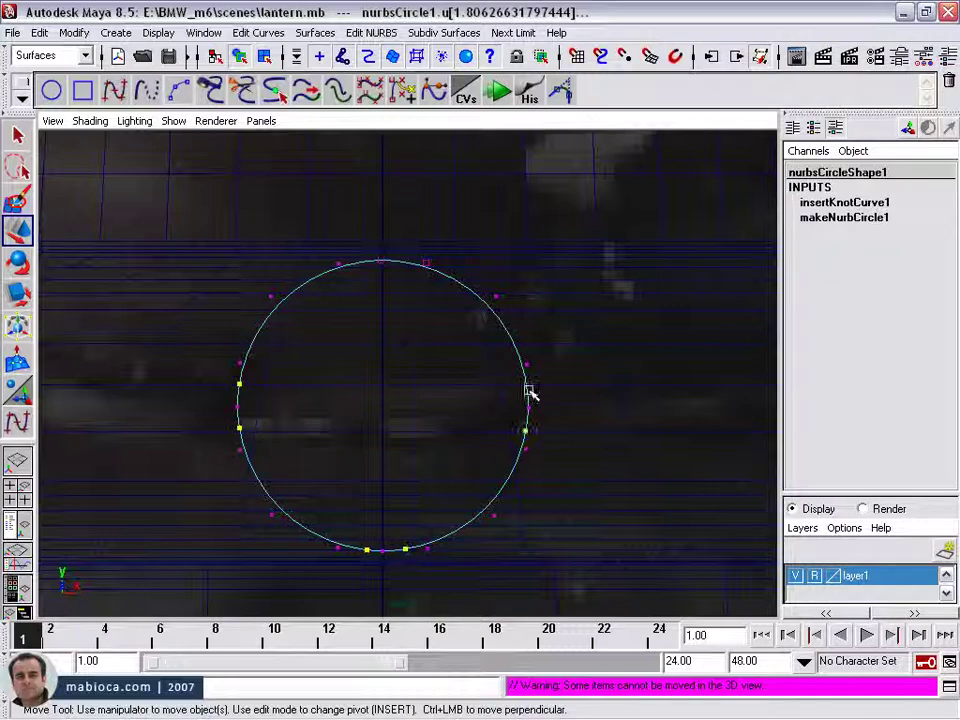
click(258, 32)
click(304, 231)
right_drag(514, 347, 440, 347)
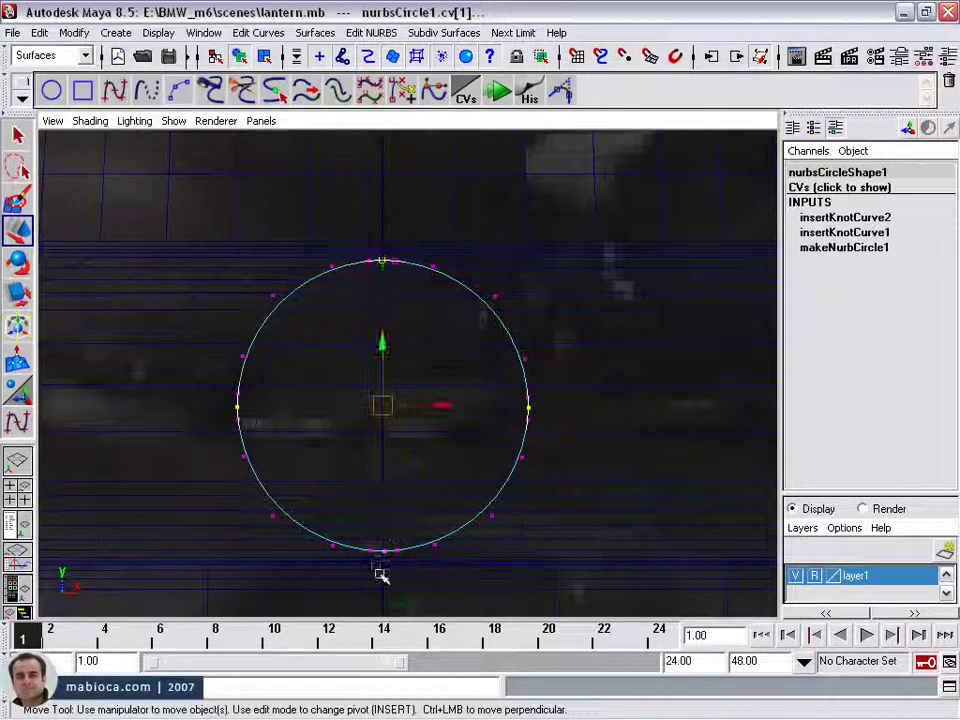
alt+right_drag(363, 557, 276, 349)
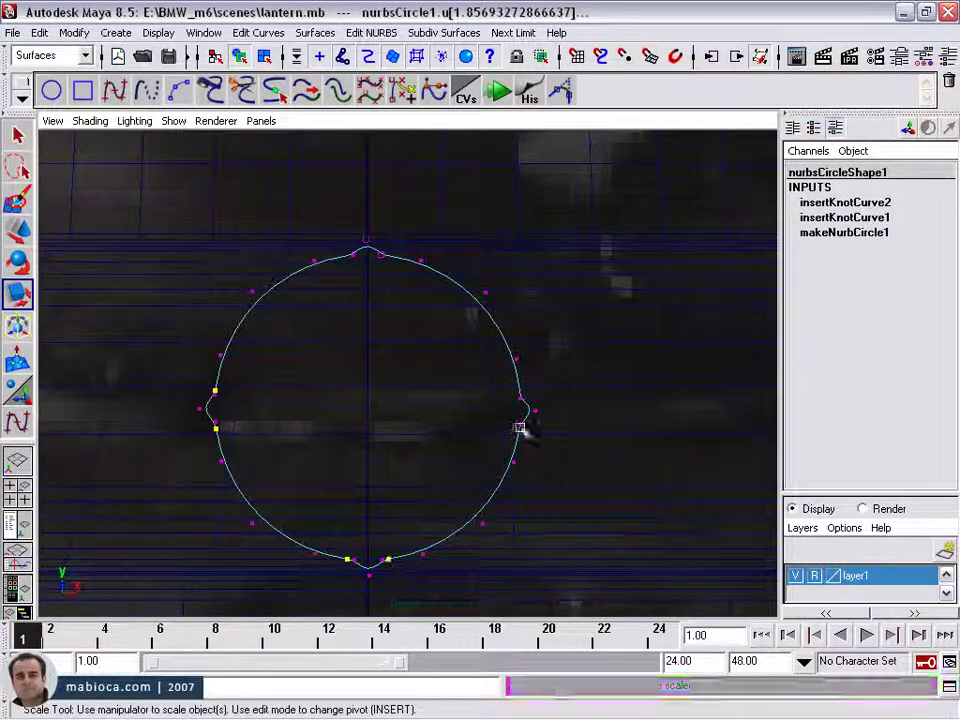
Insert further knots on the circle, including one at the kinked point.
click(256, 34)
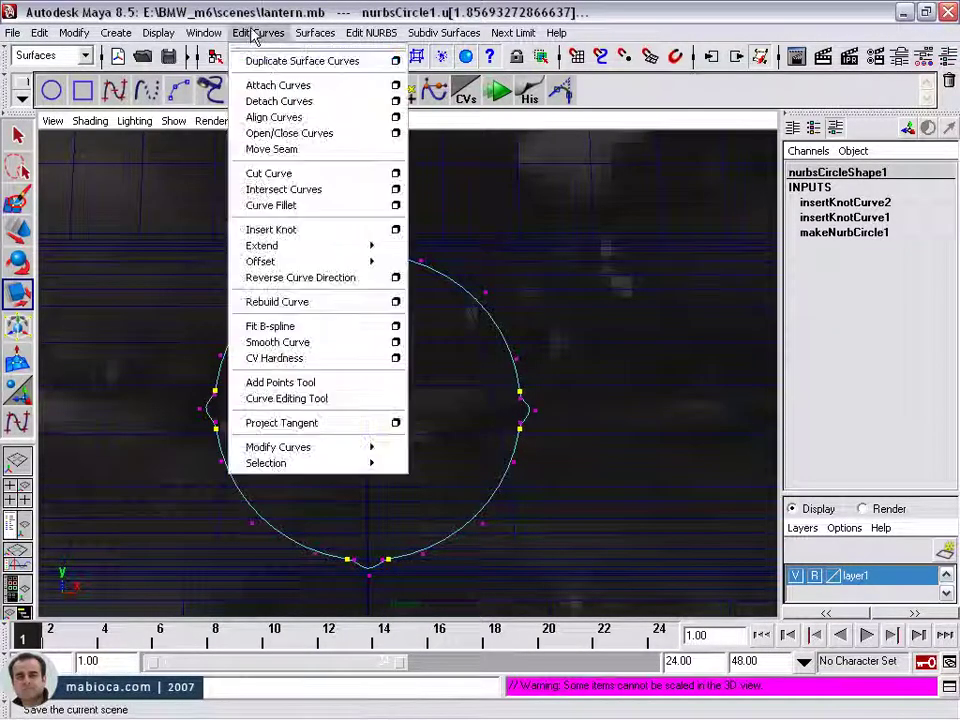
click(283, 230)
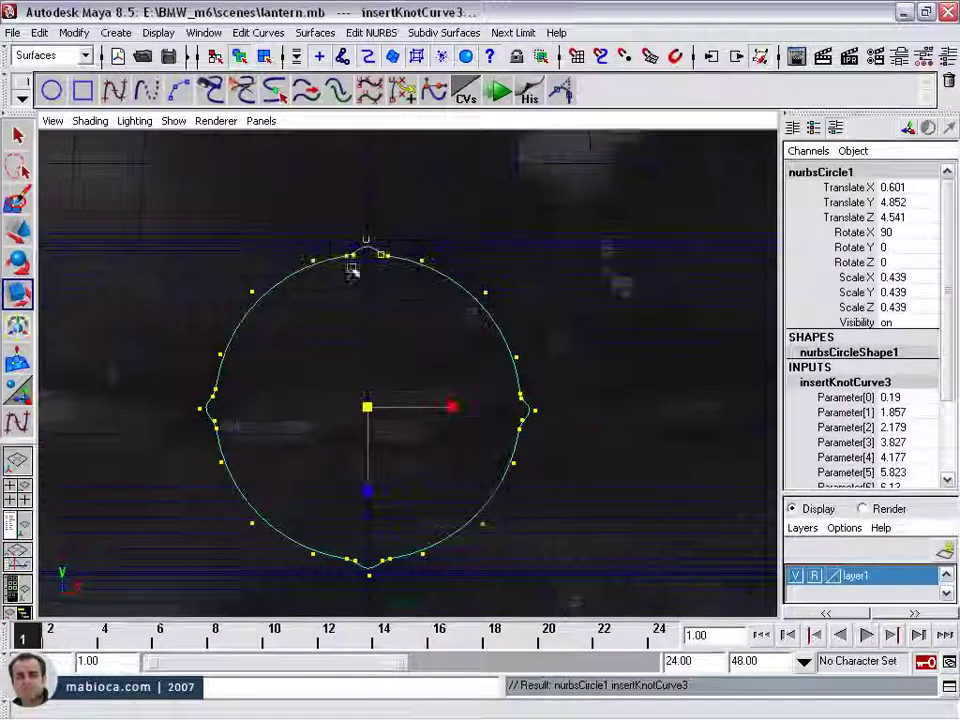
alt+right_drag(354, 268, 379, 332)
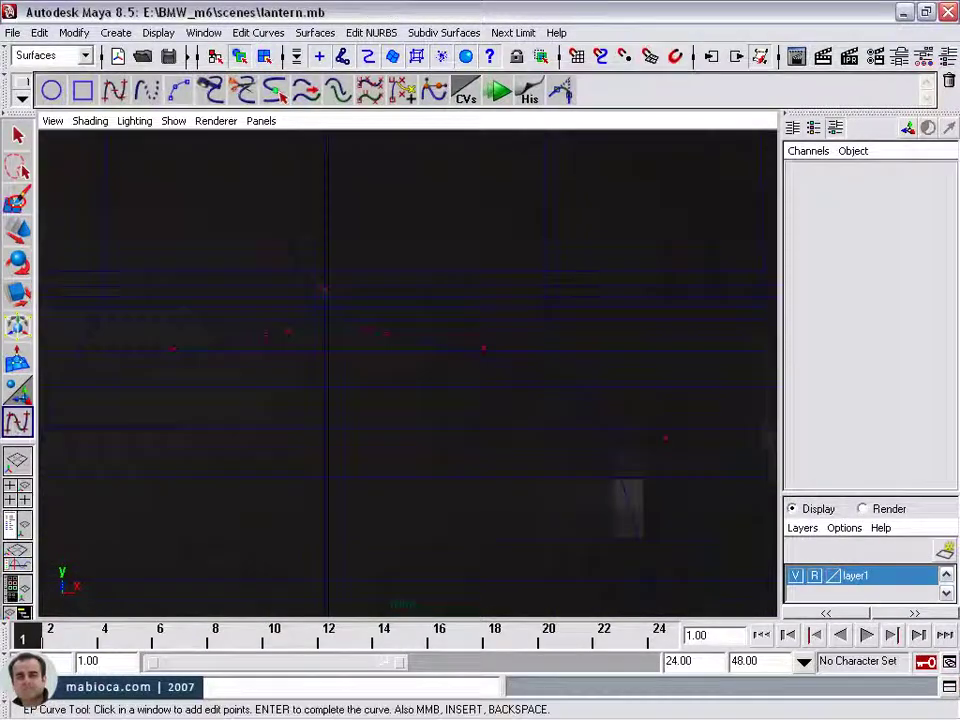
click(311, 314)
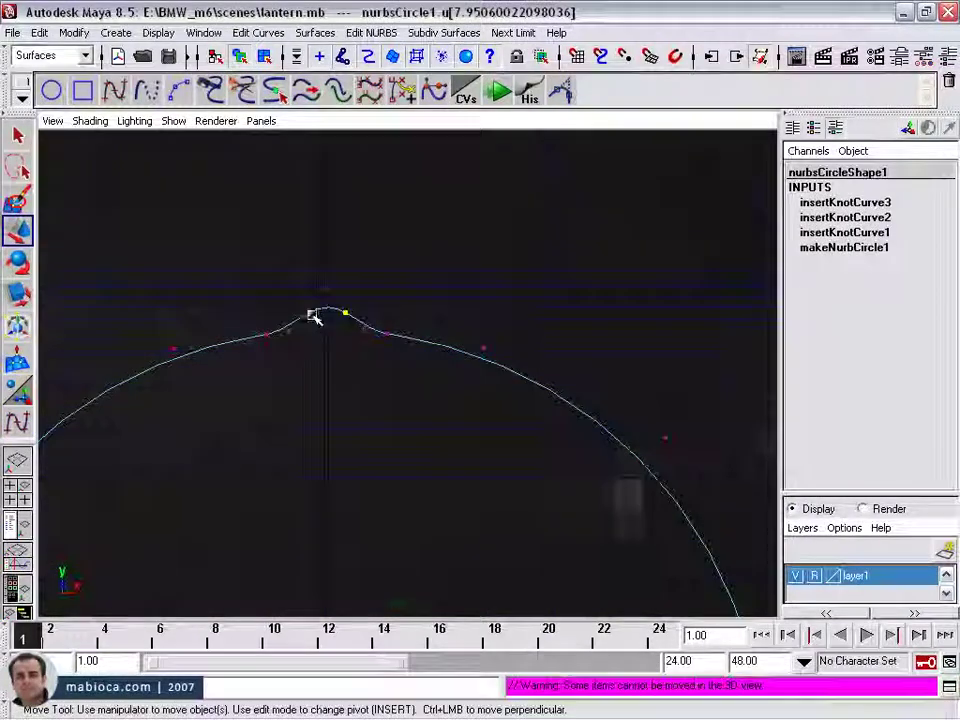
alt+middle_drag(311, 315, 223, 450)
alt+middle_drag(770, 440, 510, 437)
mouse_move(510, 437)
alt+mouse_down()
mouse_move(236, 515)
mouse_move(172, 521)
alt+mouse_up()
click(181, 88)
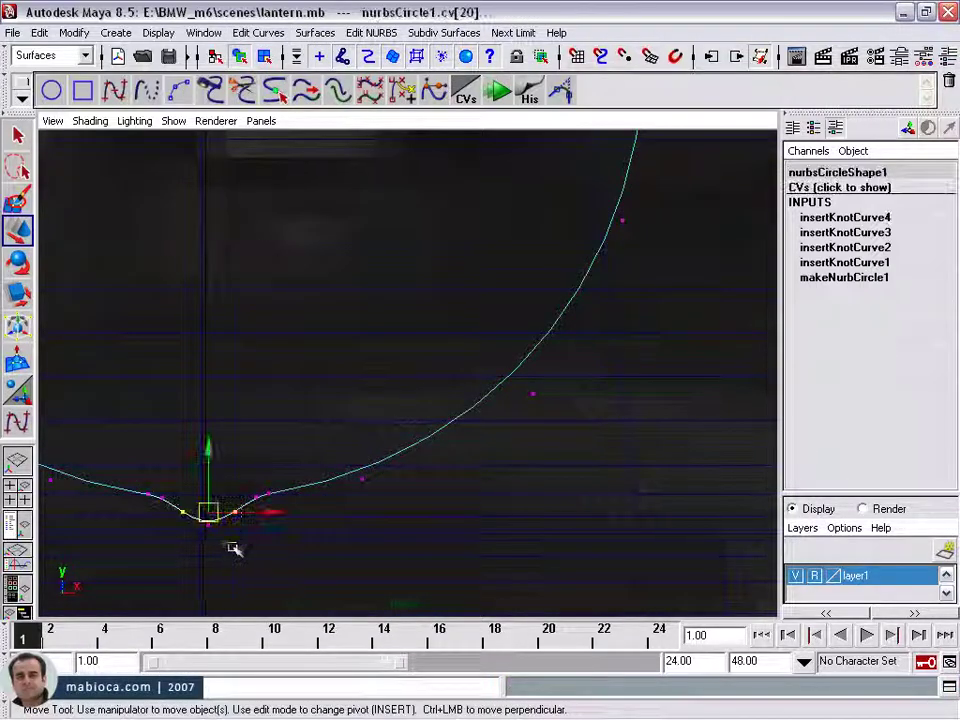
Inspect the ribbed circle from several angles and return to object mode.
mouse_move(246, 546)
alt+mouse_down()
mouse_move(223, 465)
mouse_move(486, 360)
mouse_move(530, 400)
mouse_move(247, 316)
alt+mouse_up()
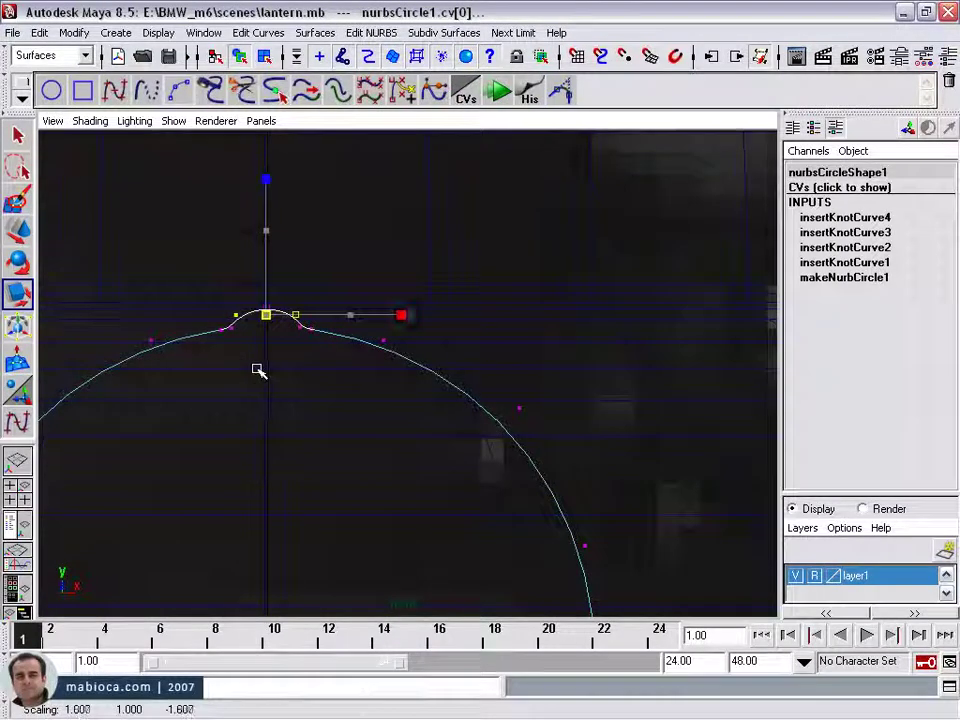
alt+drag(258, 370, 322, 433)
alt+drag(315, 508, 609, 420)
key(F8)
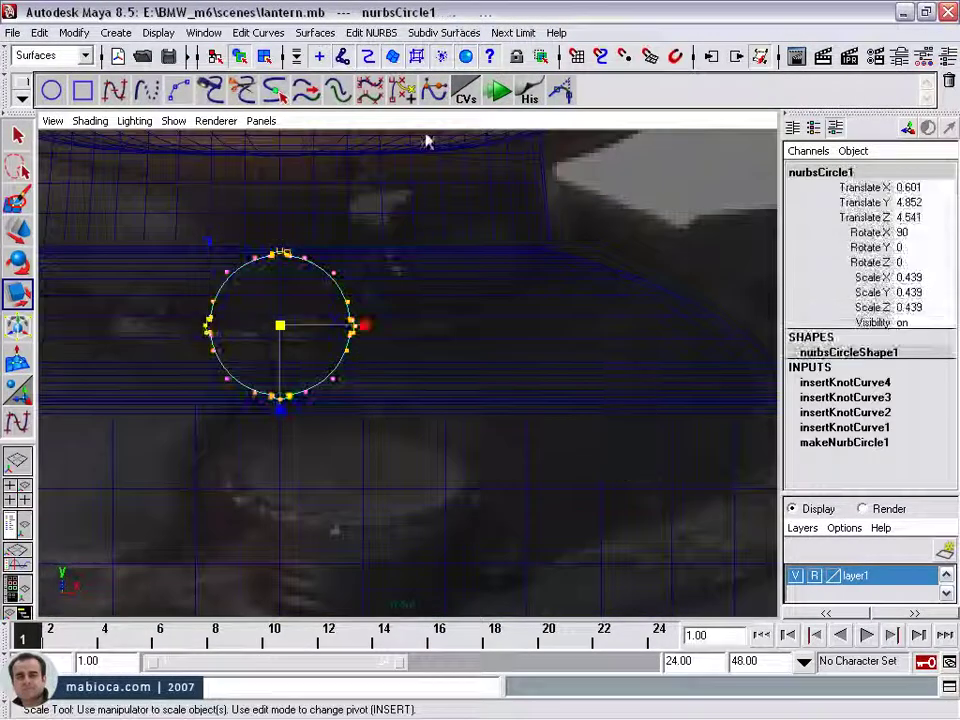
alt+middle_drag(424, 141, 553, 492)
alt+right_drag(553, 492, 562, 422)
alt+drag(562, 422, 394, 405)
Move the circle back in depth and begin the handle curve in the front view.
key(space)
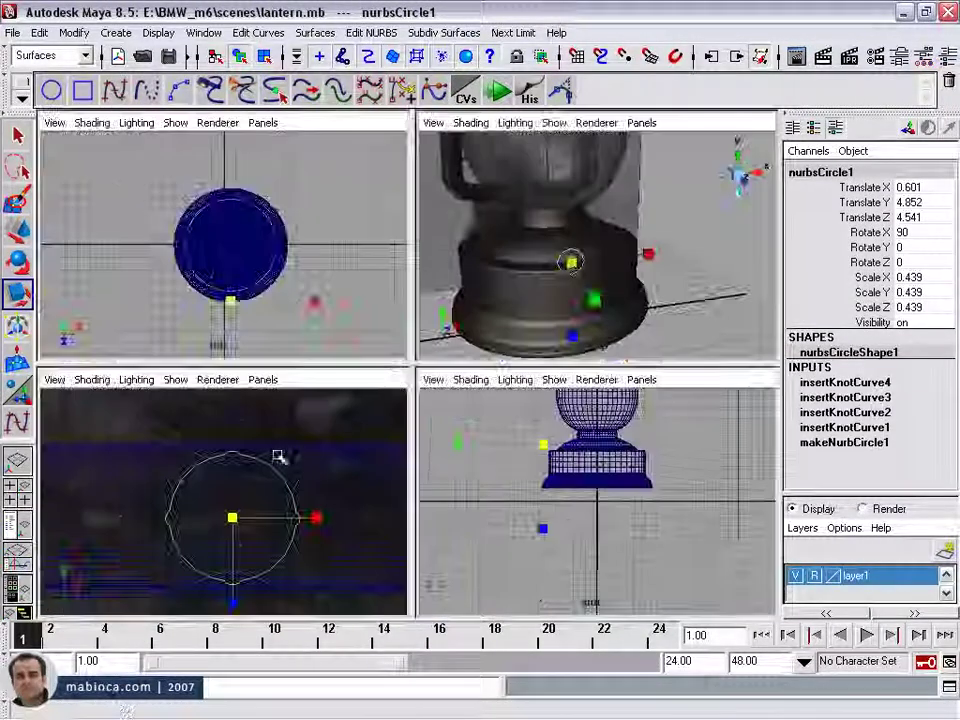
key(space)
mouse_move(508, 447)
mouse_down()
mouse_move(566, 471)
mouse_move(343, 475)
mouse_move(225, 493)
mouse_up()
key(space)
key(space)
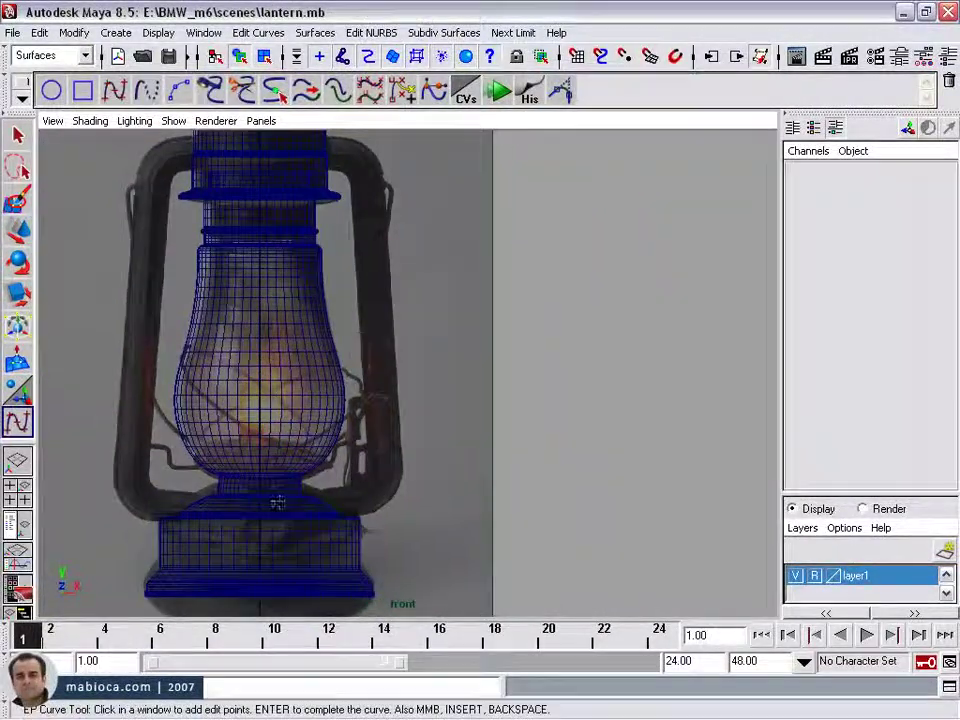
click(383, 497)
mouse_move(383, 497)
alt+right_down()
mouse_move(658, 399)
mouse_move(516, 551)
alt+right_up()
alt+middle_drag(516, 551, 320, 523)
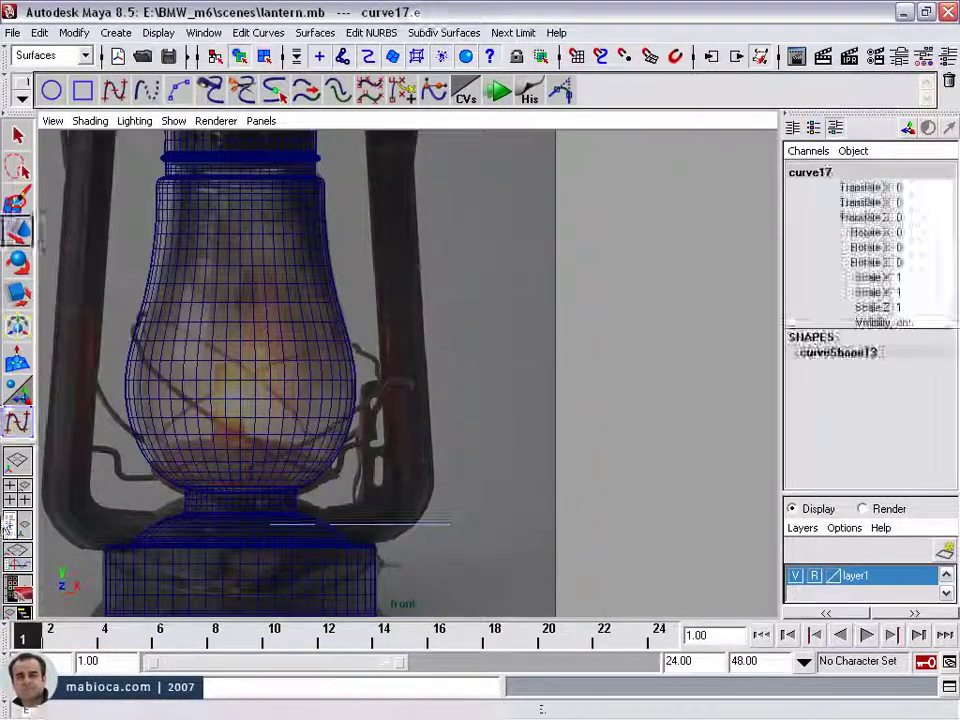
alt+right_drag(320, 522, 302, 561)
Fillet the handle path's corner with radius 1.5 and delete the curve's history.
click(440, 530)
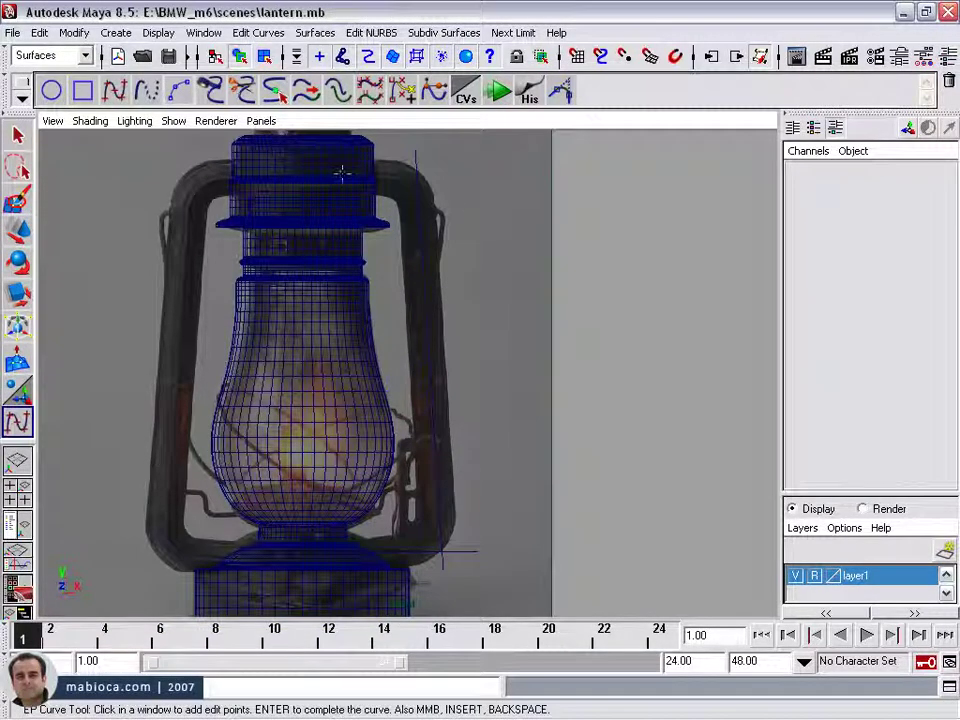
right_drag(431, 185, 418, 144)
click(430, 188)
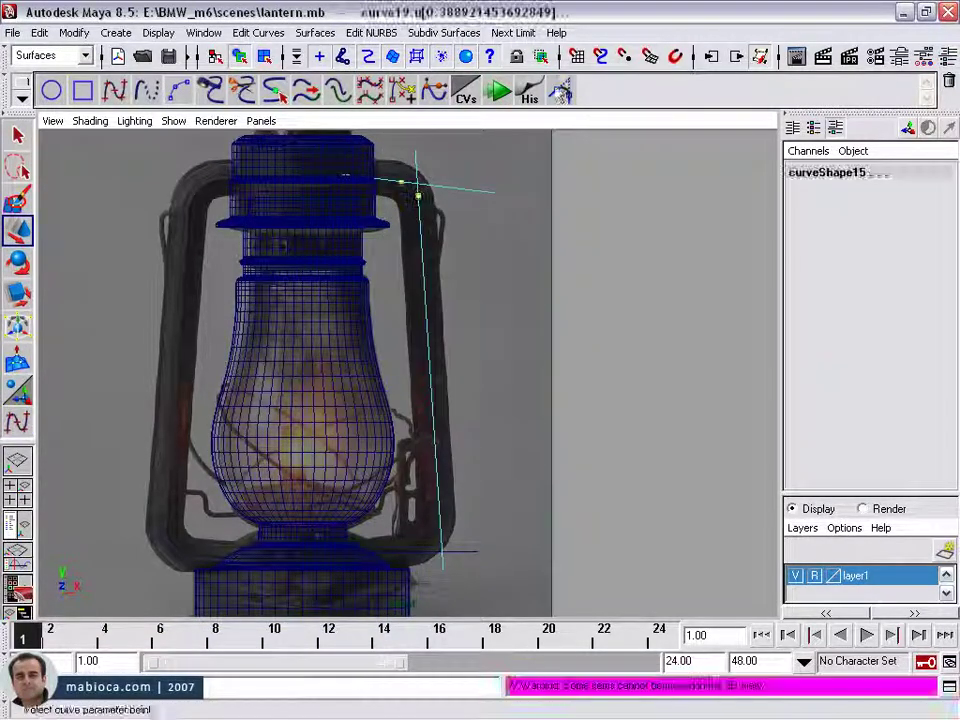
key(g)
alt+middle_drag(707, 532, 667, 352)
scroll(420, 353, up, 3)
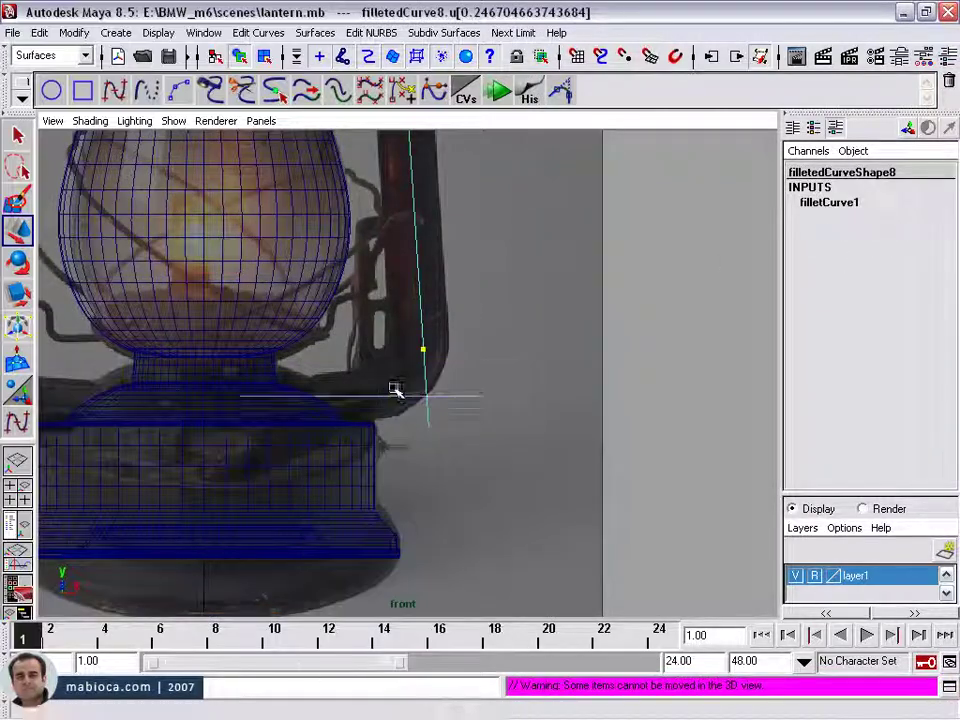
key(g)
click(826, 382)
click(858, 397)
alt+right_drag(388, 326, 388, 443)
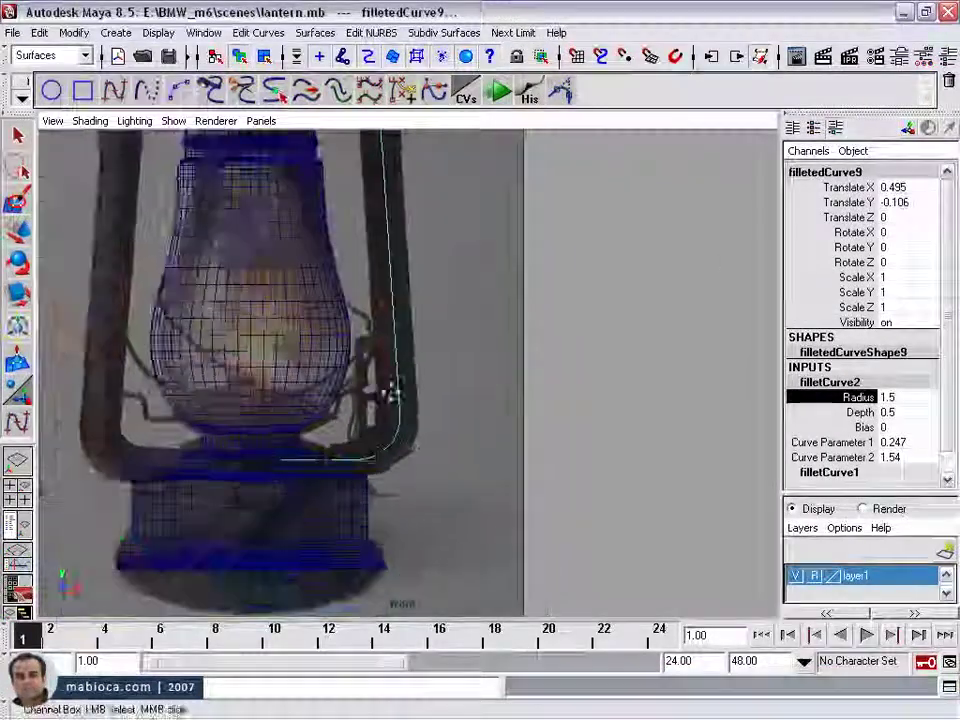
click(39, 32)
click(250, 229)
Set the profile circle nurbsCircle1's Rotate Y to 90.
mouse_move(452, 223)
alt+mouse_down()
mouse_move(317, 259)
mouse_move(491, 310)
mouse_move(176, 364)
alt+mouse_up()
click(176, 364)
click(185, 392)
text(e)
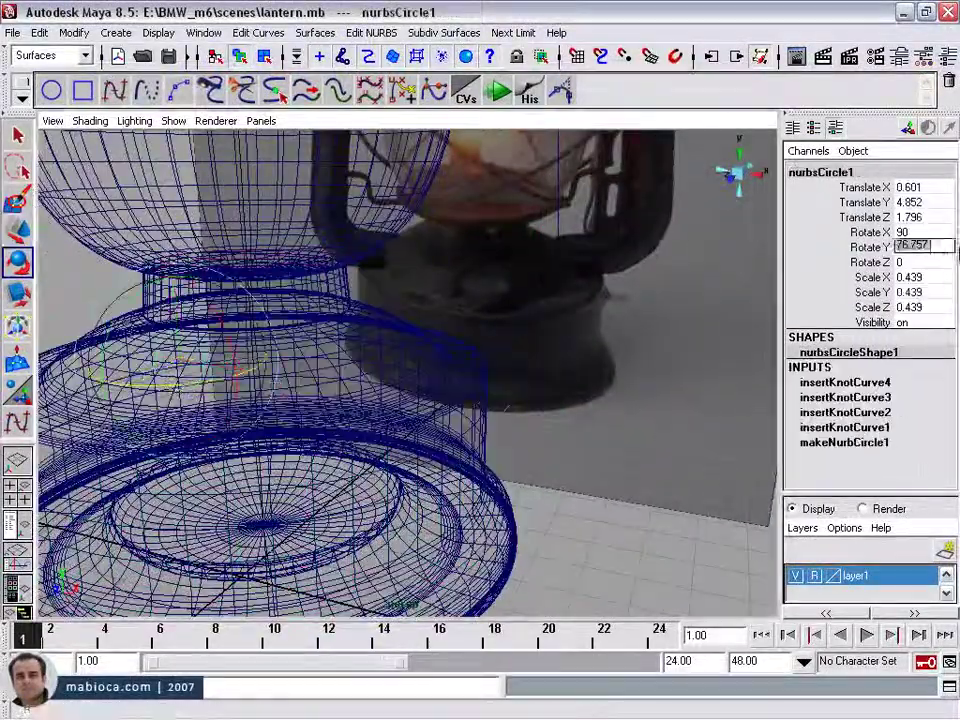
text(90)
key(Return)
mouse_move(480, 122)
alt+mouse_down()
mouse_move(520, 358)
mouse_move(553, 407)
mouse_move(546, 339)
mouse_move(500, 300)
alt+mouse_up()
key(w)
click(546, 339)
Extrude nurbsCircle1 along filletedCurve9 as a Tube, At path, Component, Profile normal.
click(315, 32)
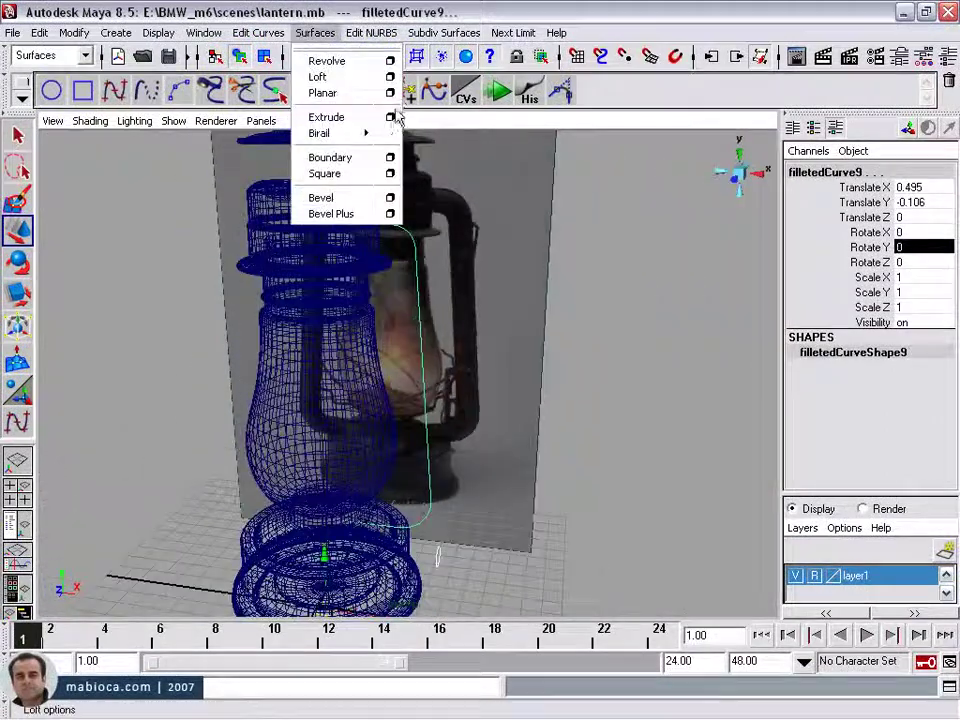
click(392, 117)
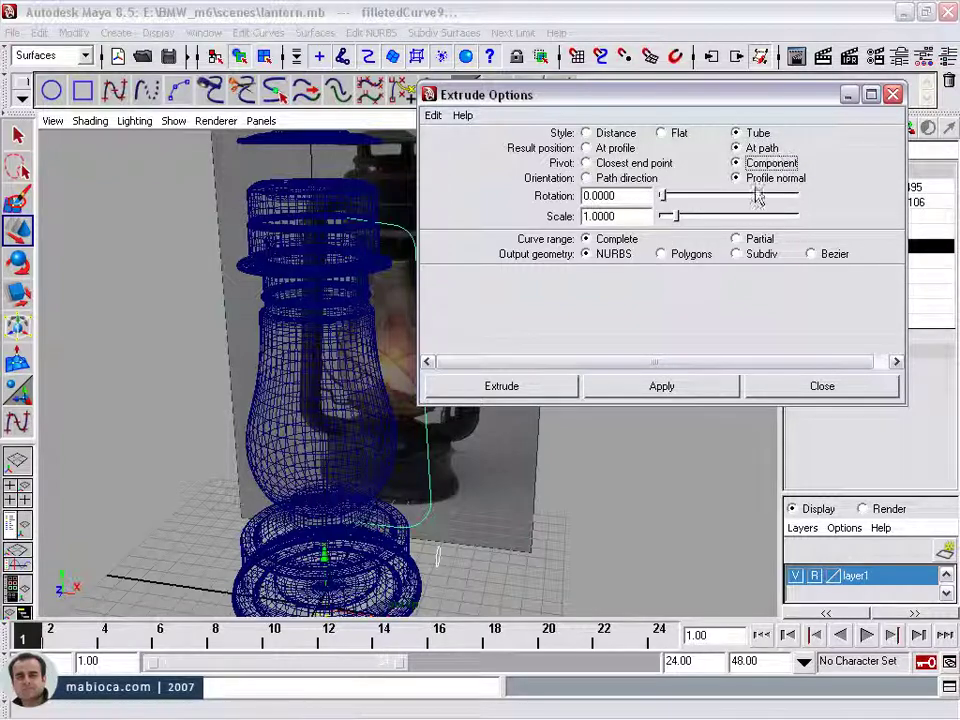
click(501, 386)
mouse_move(606, 403)
alt+right_down()
mouse_move(614, 435)
mouse_move(670, 370)
mouse_move(607, 375)
alt+right_up()
alt+drag(607, 375, 582, 455)
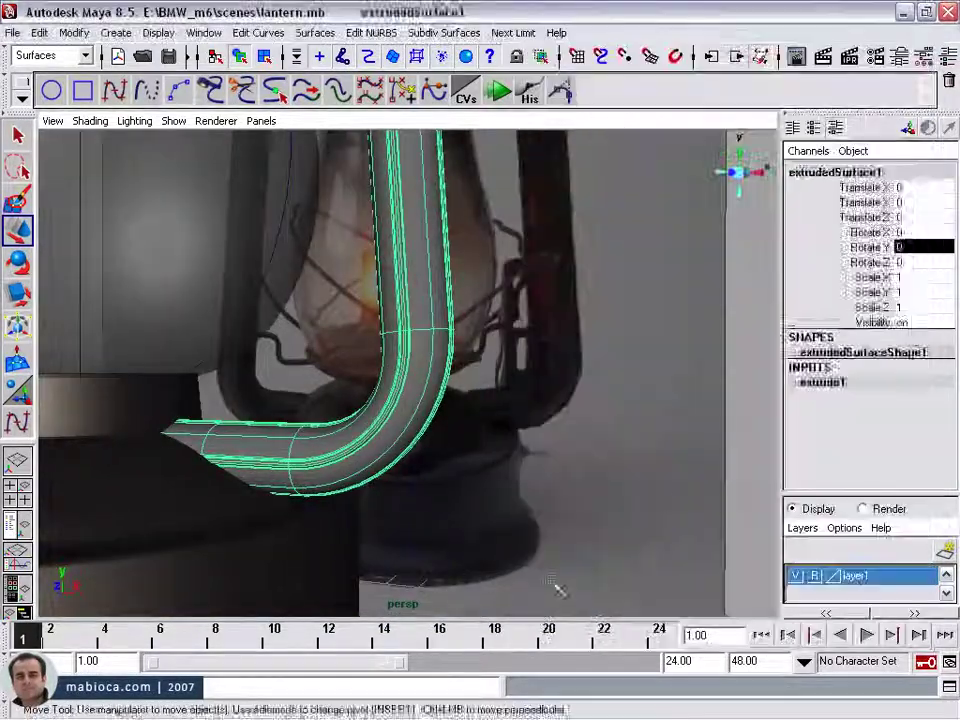
Move a CV row of extrudedSurface1 to reshape the tube's bend.
alt+drag(560, 591, 434, 313)
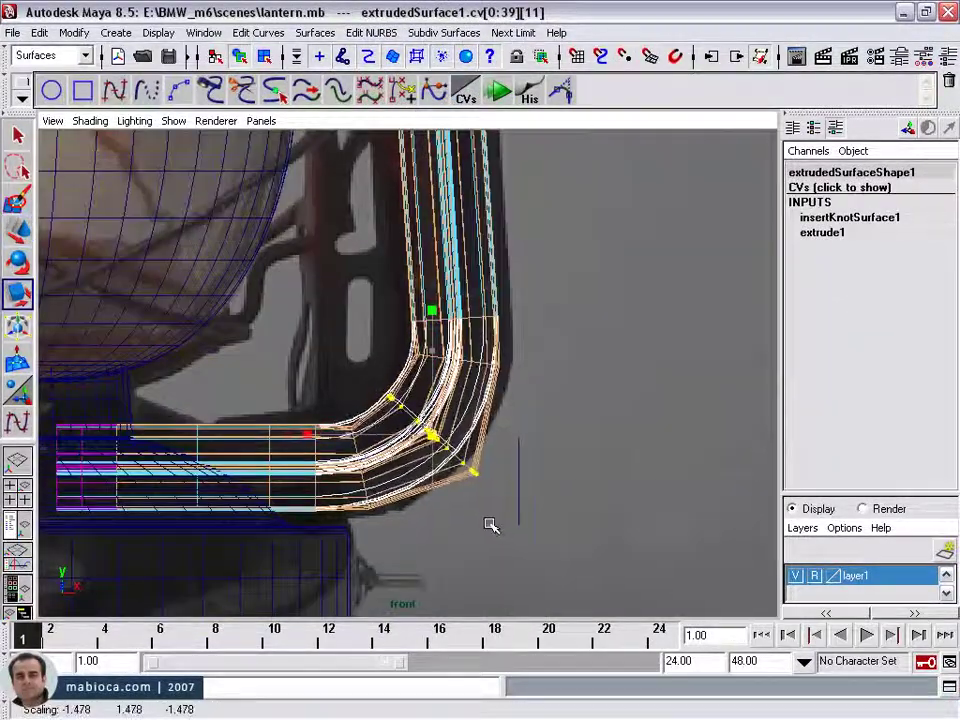
alt+right_drag(528, 531, 512, 372)
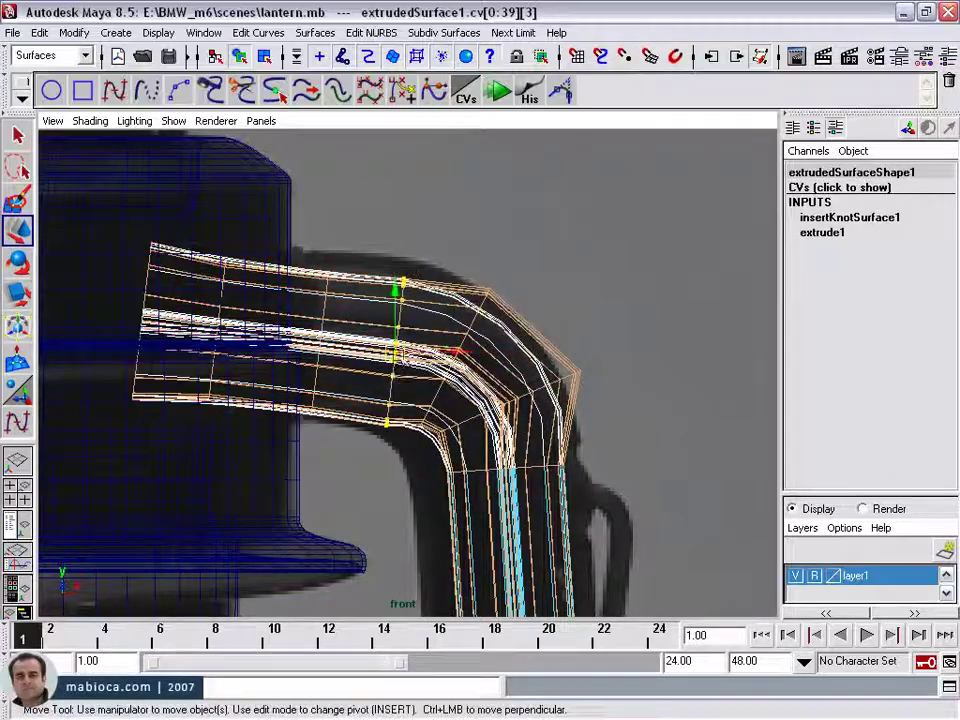
key(F8)
scroll(311, 343, down, 3)
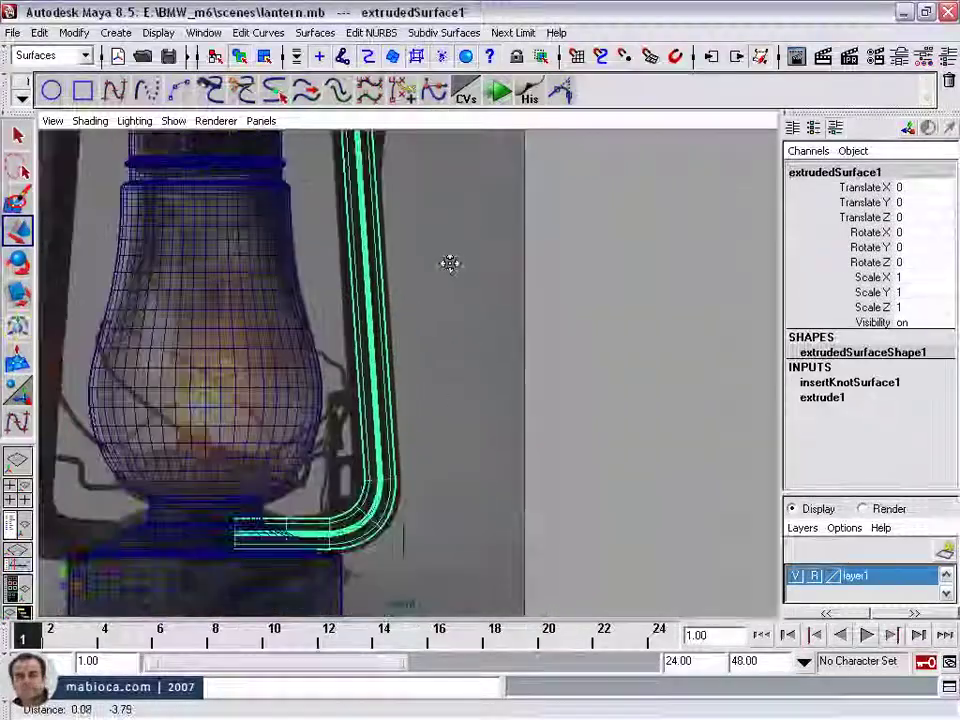
Scale the profile circle at the base, then show the tube's control vertices.
key(space)
alt+right_drag(336, 352, 420, 380)
alt+drag(420, 380, 560, 420)
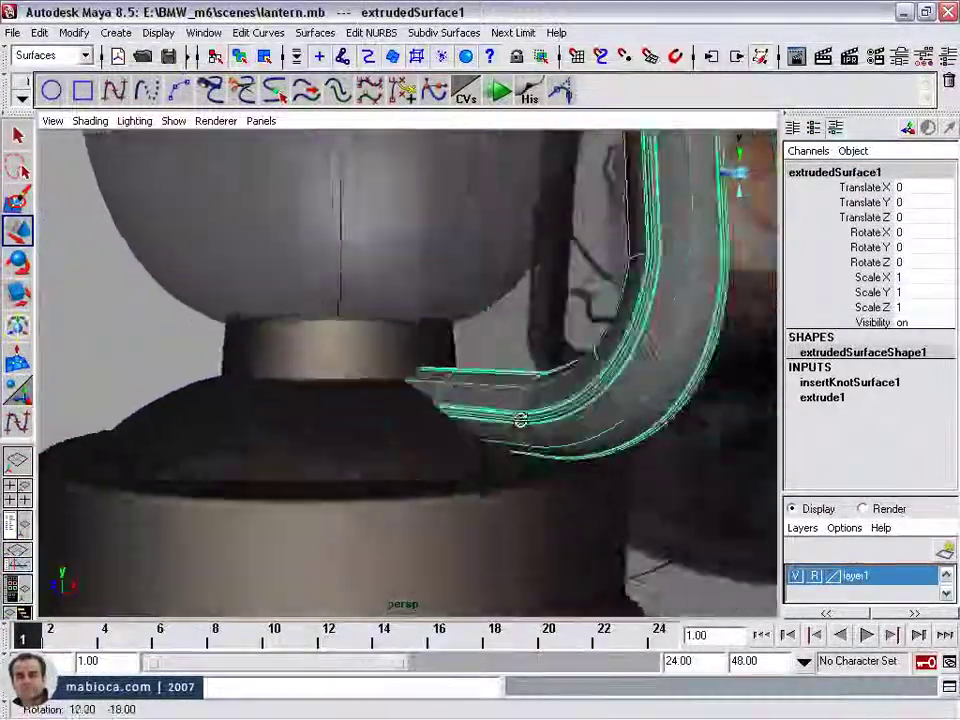
click(598, 455)
key(r)
mouse_move(604, 483)
alt+mouse_down()
mouse_move(456, 388)
mouse_move(549, 431)
mouse_move(538, 440)
mouse_move(194, 463)
alt+mouse_up()
click(545, 436)
key(F8)
Assign the existing dark metal material to the handle pipe.
click(489, 440)
right_click(444, 347)
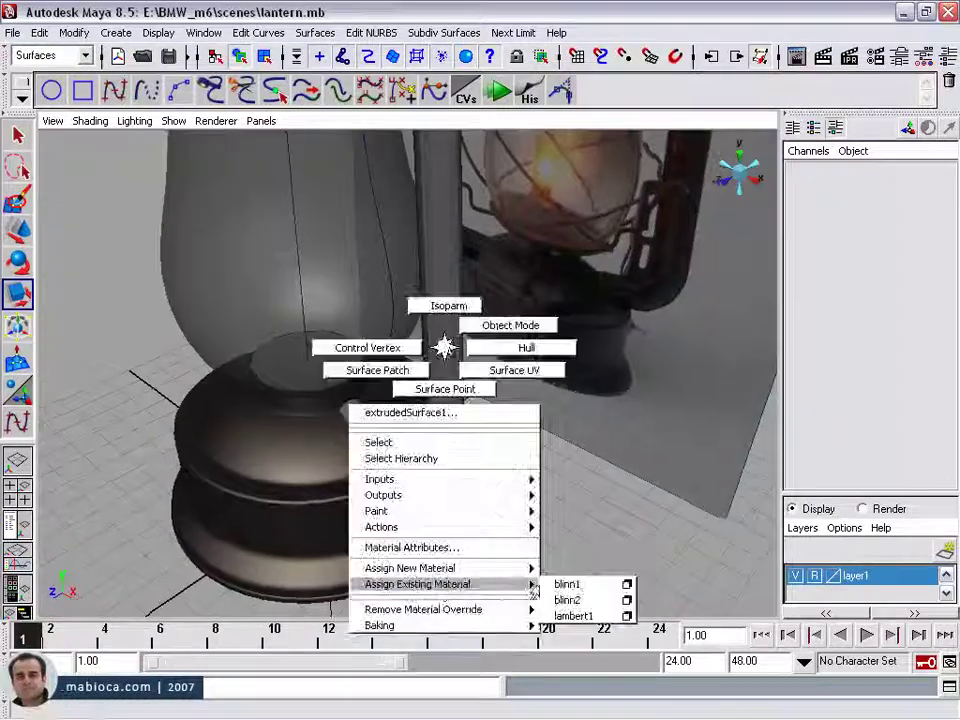
click(499, 375)
drag(321, 471, 396, 463)
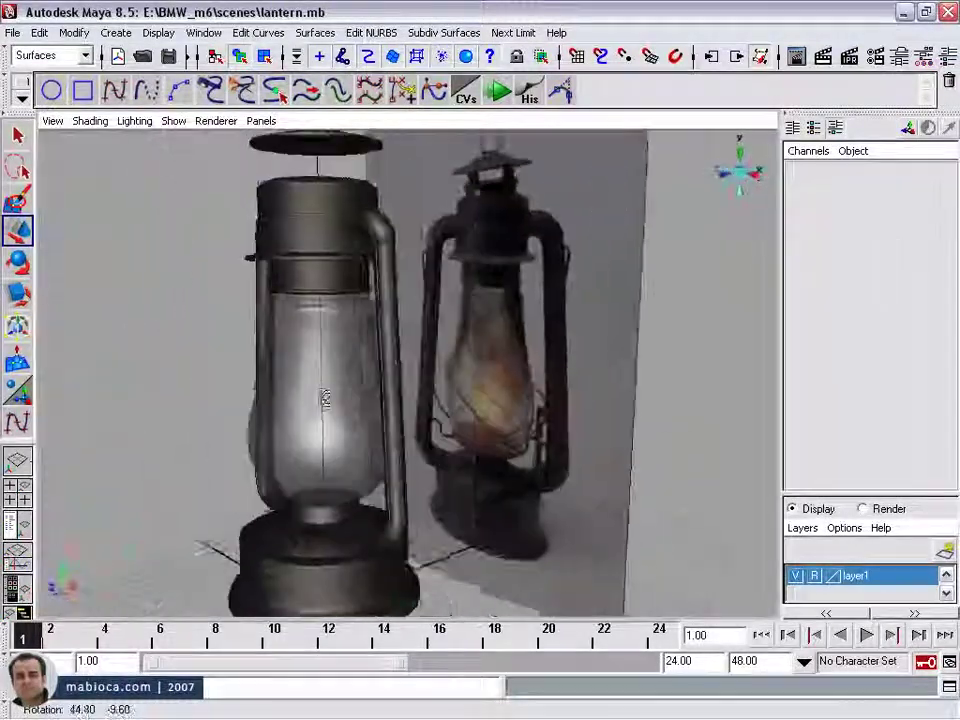
mouse_move(325, 398)
alt+mouse_down()
mouse_move(508, 407)
mouse_move(435, 420)
alt+mouse_up()
alt+middle_drag(435, 420, 435, 300)
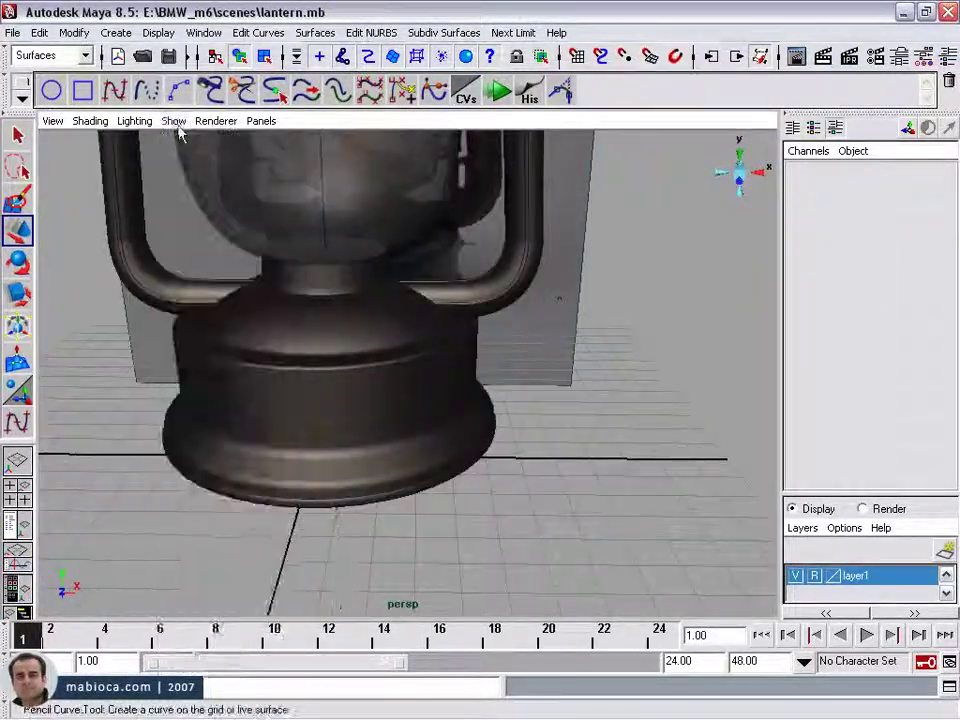
Toggle a viewport display filter and select the lantern glass surface.
click(173, 121)
click(240, 499)
mouse_move(607, 469)
alt+mouse_down()
mouse_move(634, 561)
mouse_move(830, 382)
alt+mouse_up()
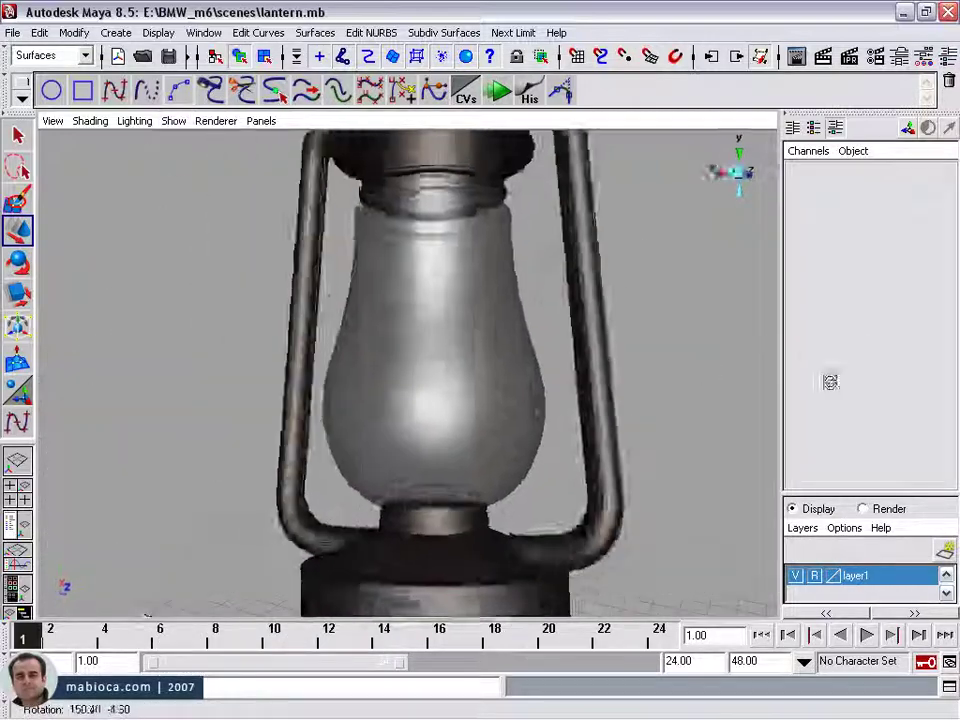
click(443, 282)
mouse_move(510, 472)
alt+mouse_down()
mouse_move(418, 489)
mouse_move(424, 368)
alt+mouse_up()
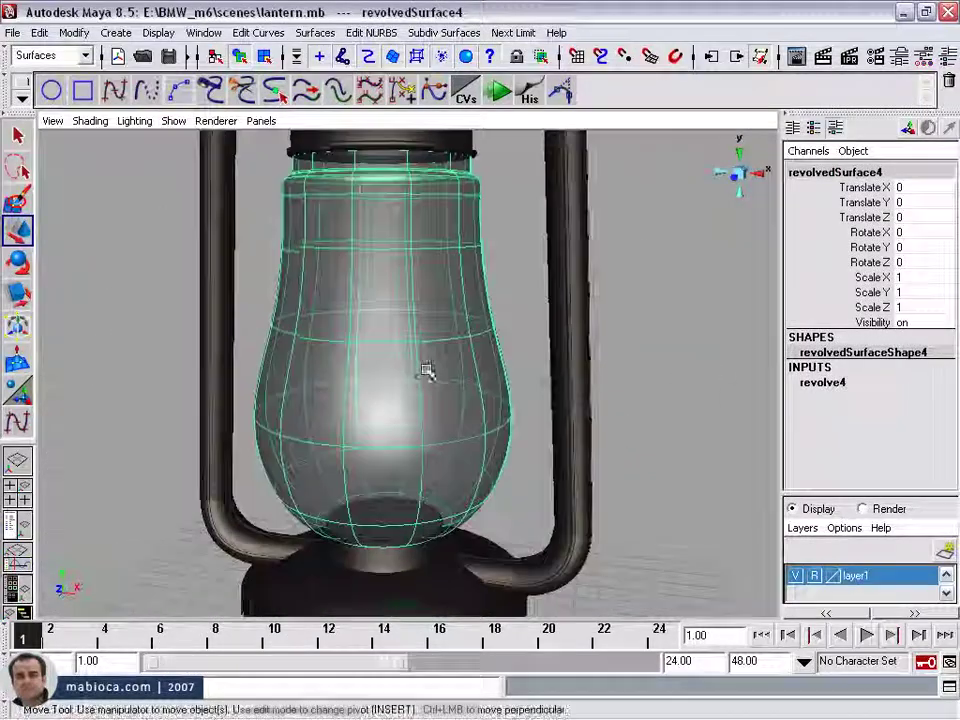
Create an offset copy of the glass surface at distance -1.
mouse_move(424, 368)
alt+right_down()
mouse_move(300, 460)
mouse_move(373, 430)
alt+right_up()
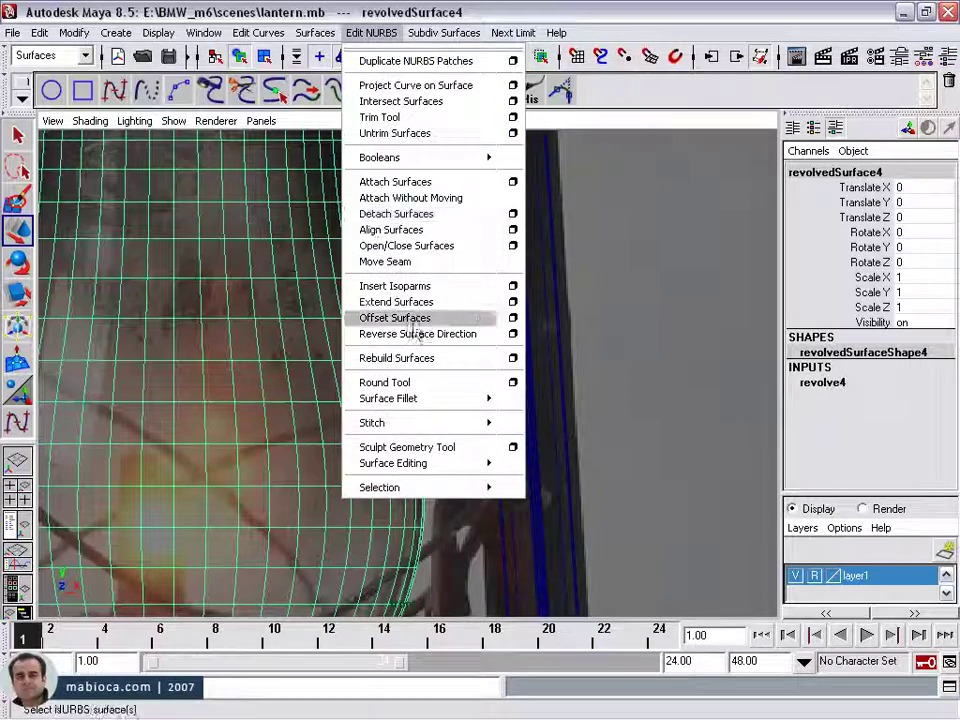
click(513, 317)
text(-1)
click(661, 386)
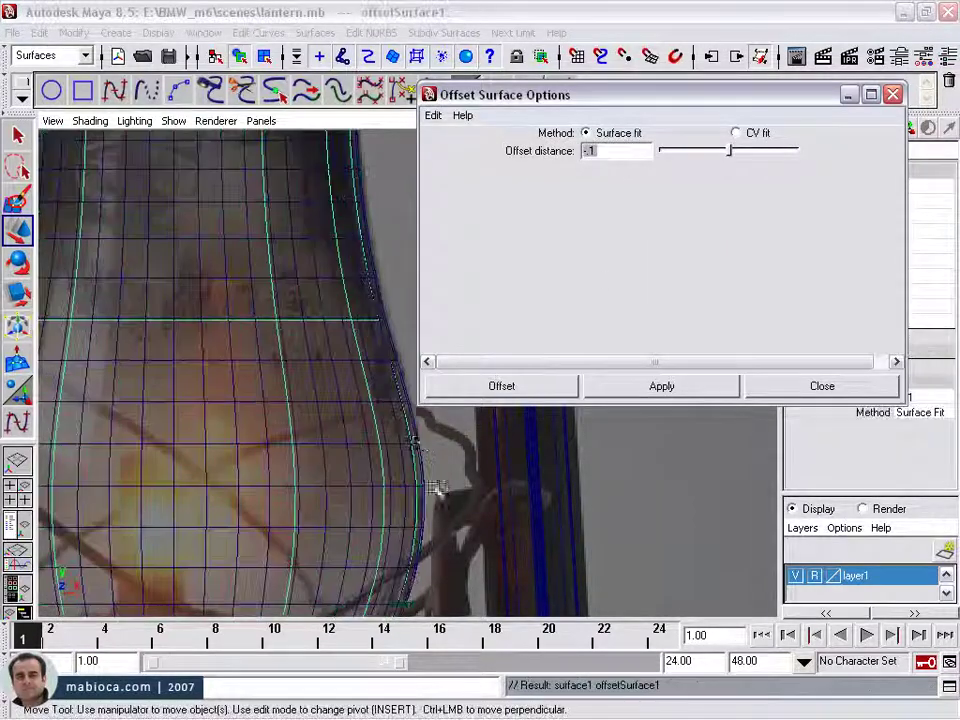
click(822, 386)
alt+right_drag(581, 369, 420, 380)
Open the Hypershade, switching to wireframe and back to smooth shading.
key(4)
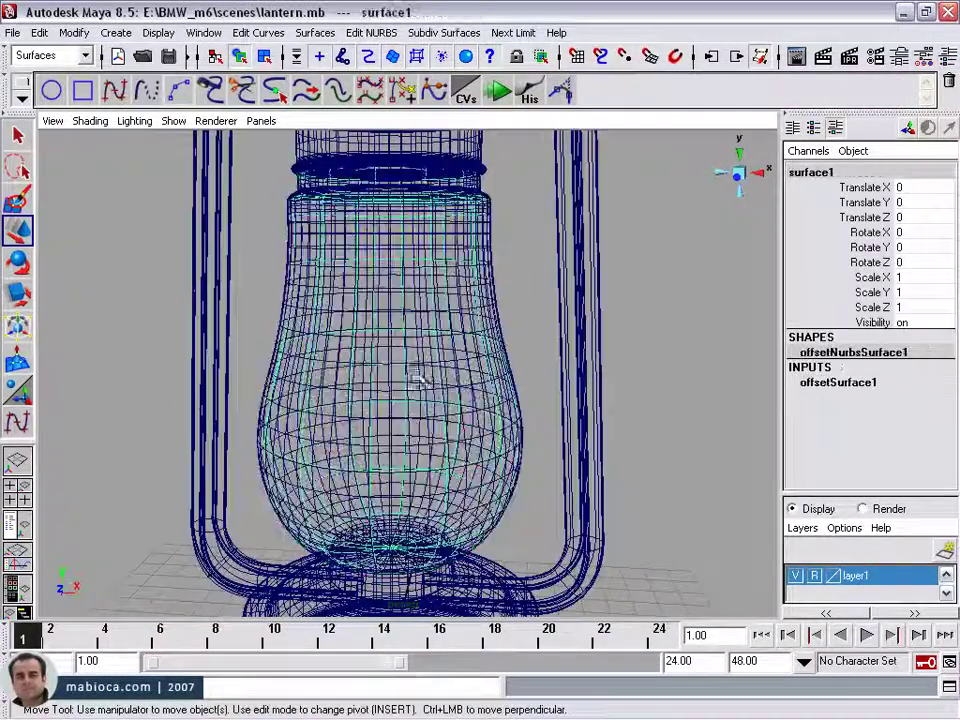
click(204, 32)
click(469, 118)
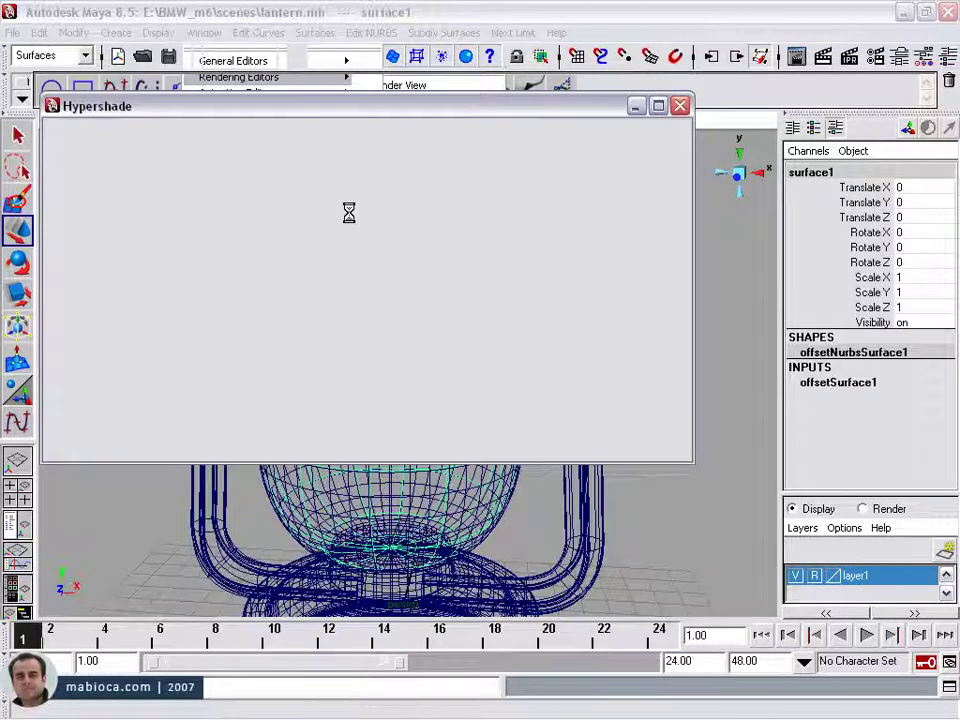
key(5)
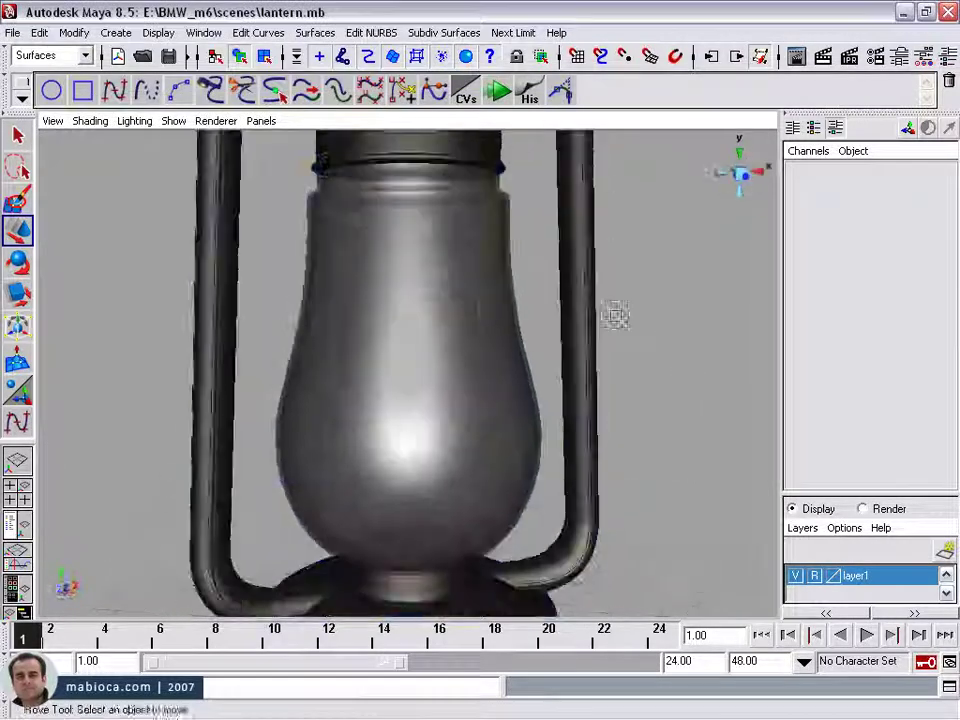
mouse_move(615, 315)
alt+right_down()
mouse_move(223, 407)
mouse_move(336, 409)
mouse_move(328, 422)
alt+right_up()
Select the handle pipe, inspect its bend up close, then zoom in on the lantern base.
alt+middle_drag(328, 422, 429, 516)
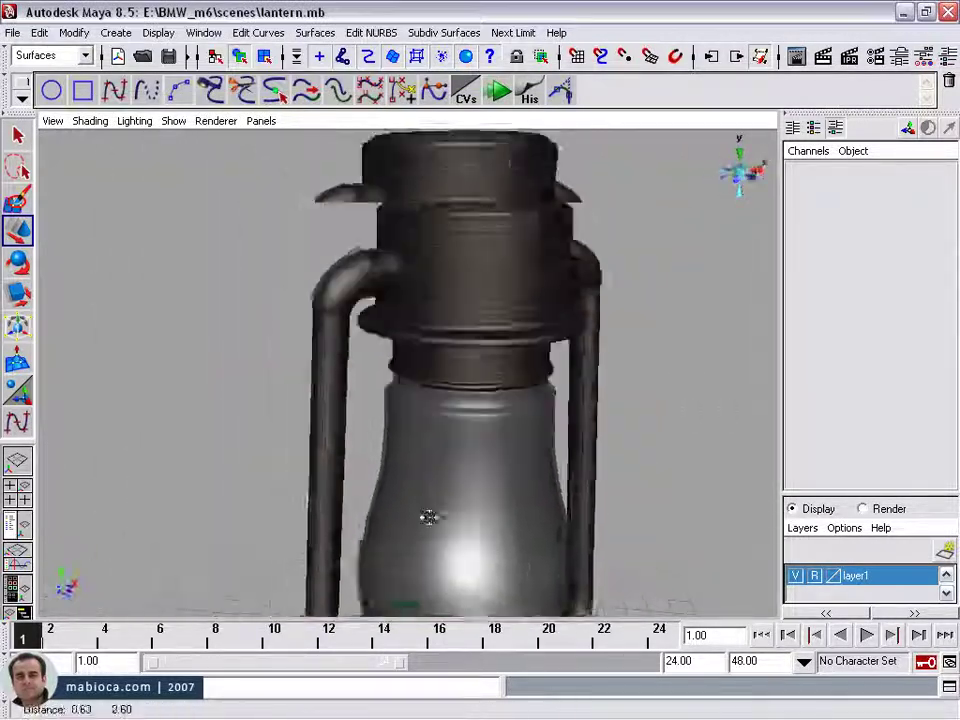
click(221, 349)
mouse_move(429, 516)
alt+right_down()
mouse_move(221, 349)
mouse_move(248, 365)
alt+right_up()
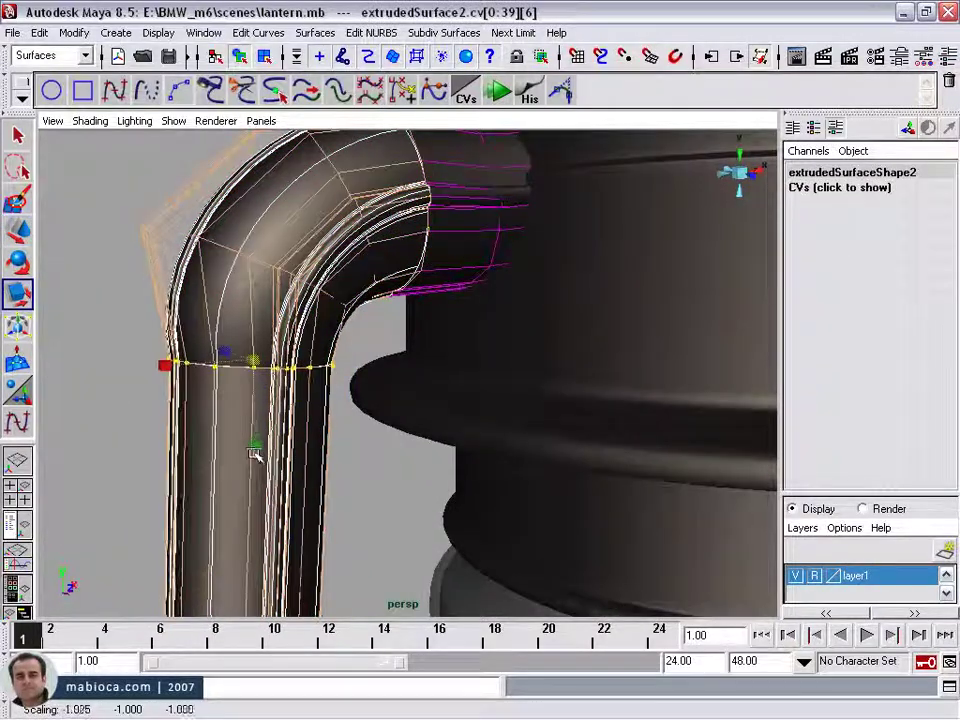
alt+drag(362, 468, 195, 255)
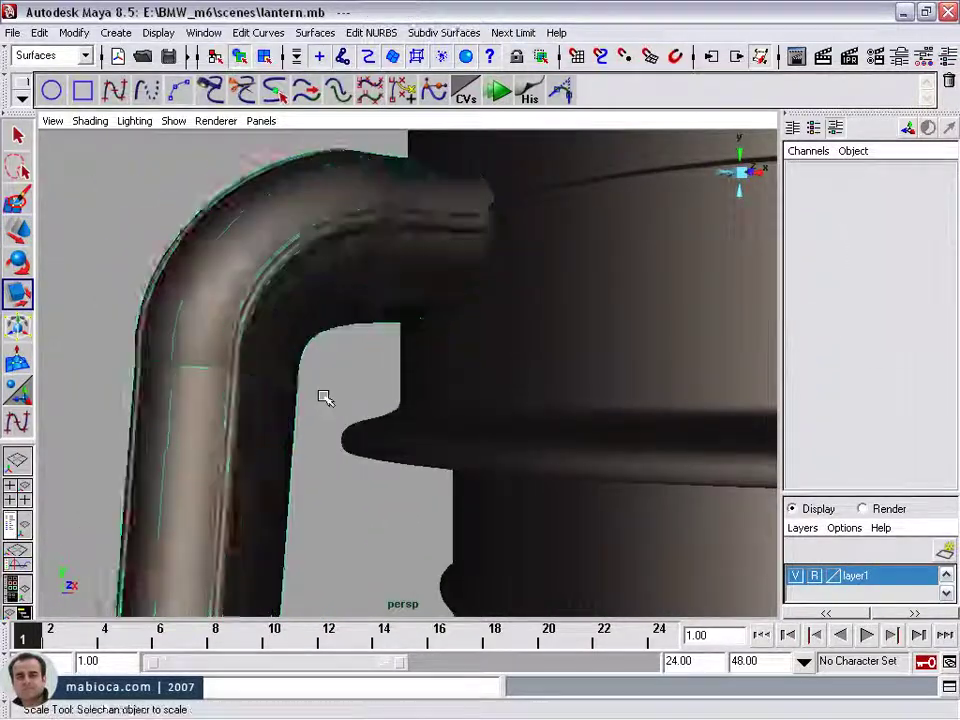
mouse_move(325, 398)
alt+right_down()
mouse_move(319, 437)
mouse_move(392, 255)
alt+right_up()
alt+middle_drag(392, 255, 375, 345)
mouse_move(375, 345)
alt+right_down()
mouse_move(219, 453)
mouse_move(330, 470)
alt+right_up()
alt+middle_drag(330, 470, 369, 510)
mouse_move(369, 510)
alt+right_down()
mouse_move(216, 399)
mouse_move(190, 330)
alt+right_up()
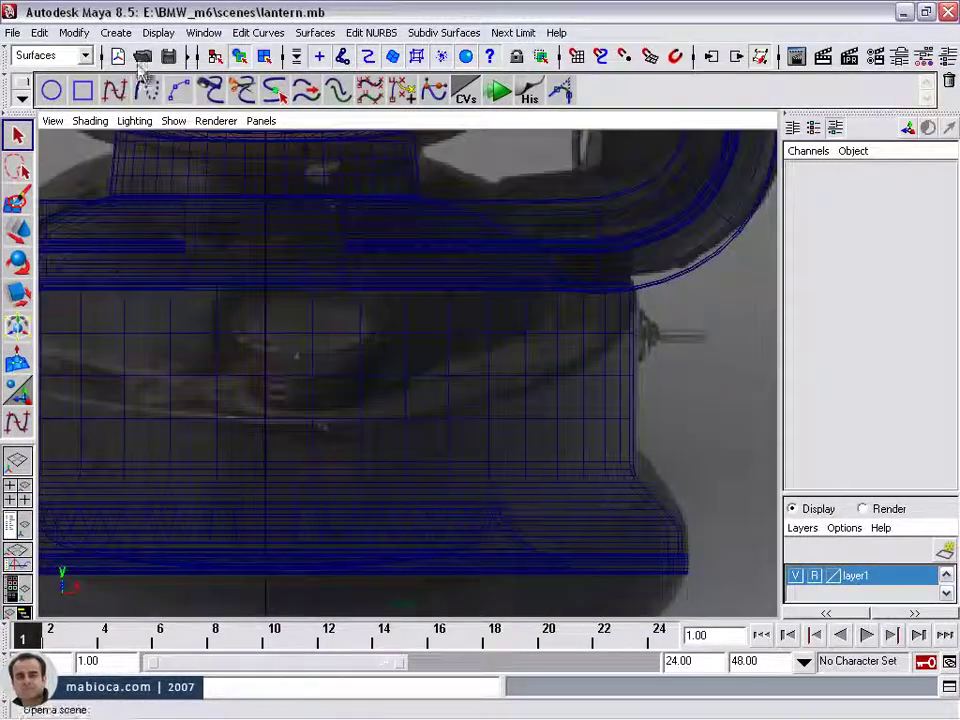
Create a NURBS cylinder from the Surfaces shelf and move it in front of the base.
click(25, 73)
click(55, 126)
click(115, 91)
key(w)
mouse_move(317, 336)
mouse_down()
mouse_move(341, 402)
mouse_move(300, 402)
mouse_up()
key(space)
key(space)
Raise the cylinder to the base rim, narrow it, and fine-tune its position.
key(w)
drag(420, 330, 385, 503)
alt+right_drag(385, 503, 360, 470)
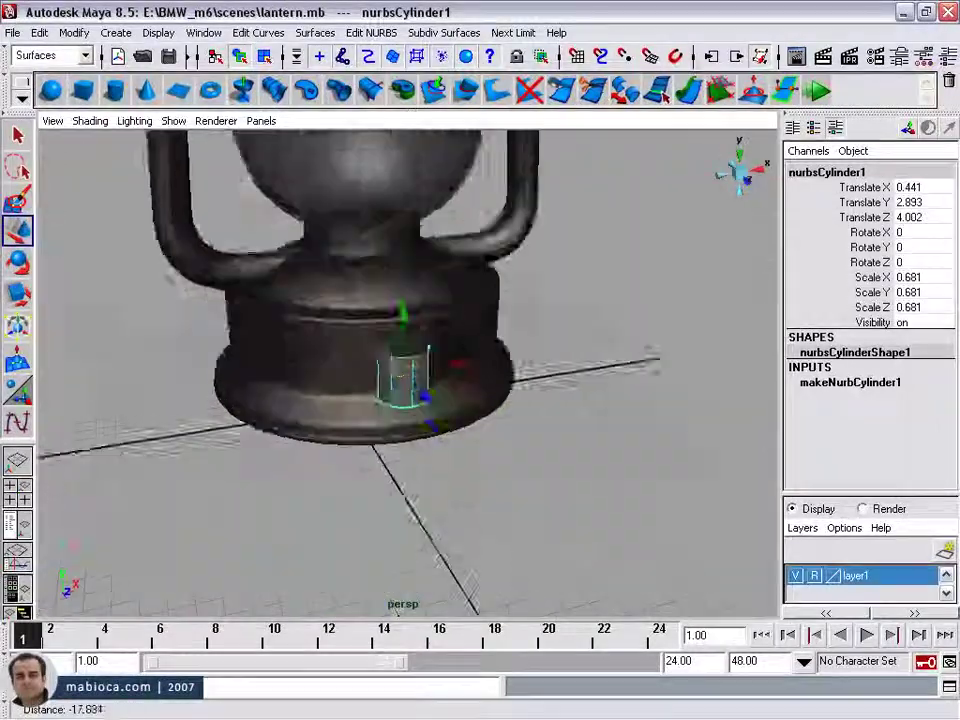
mouse_move(360, 470)
alt+mouse_down()
mouse_move(407, 342)
mouse_move(407, 300)
alt+mouse_up()
mouse_move(407, 300)
alt+right_down()
mouse_move(507, 364)
mouse_move(555, 427)
alt+right_up()
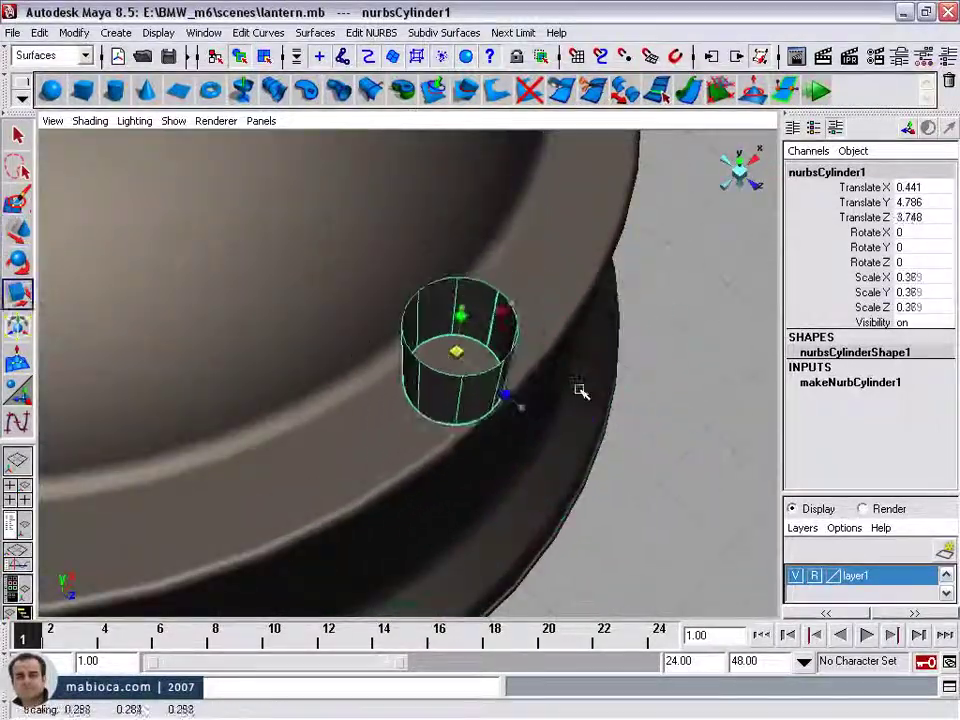
alt+drag(460, 345, 362, 349)
alt+middle_drag(362, 349, 377, 420)
drag(360, 336, 380, 335)
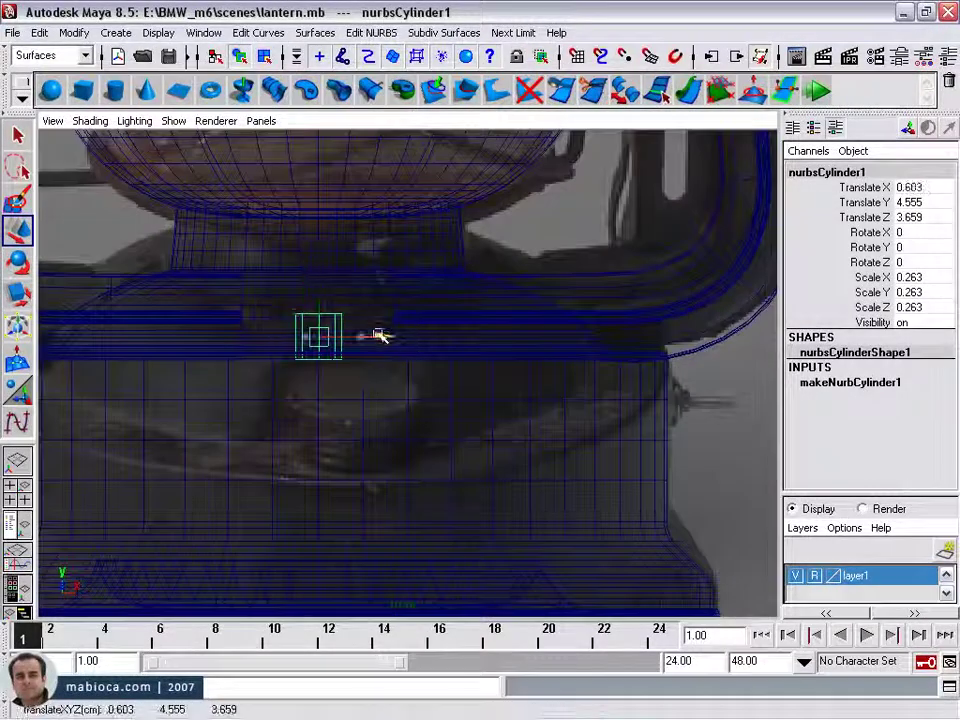
Scale the cylinder uniformly to 0.444 and check it in the front reference view.
key(space)
key(space)
alt+drag(647, 368, 512, 428)
key(r)
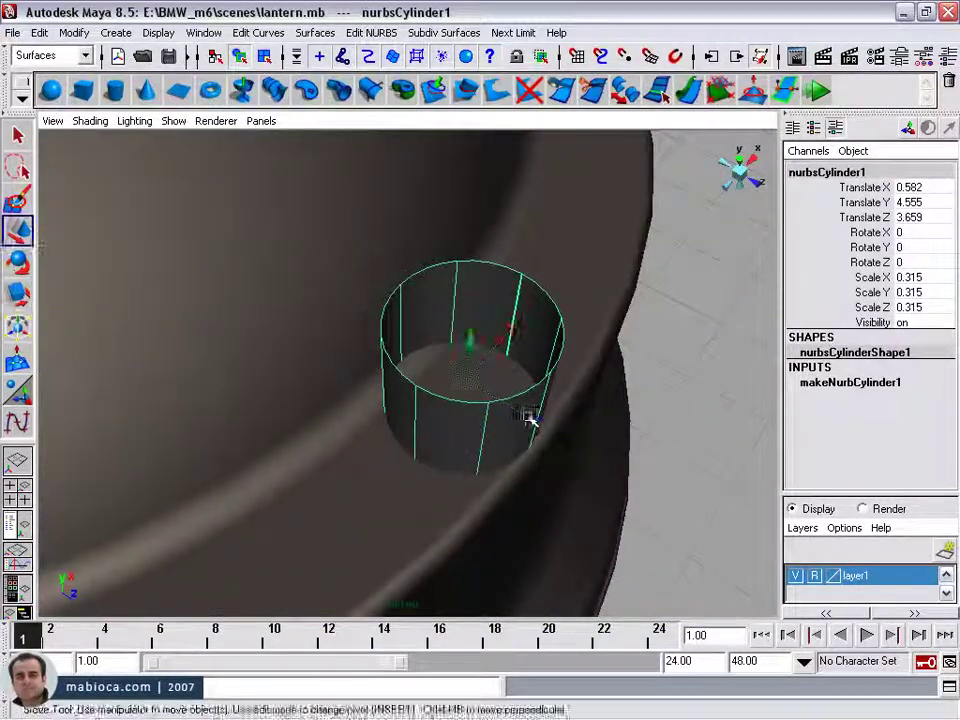
key(space)
key(space)
alt+right_drag(395, 412, 317, 400)
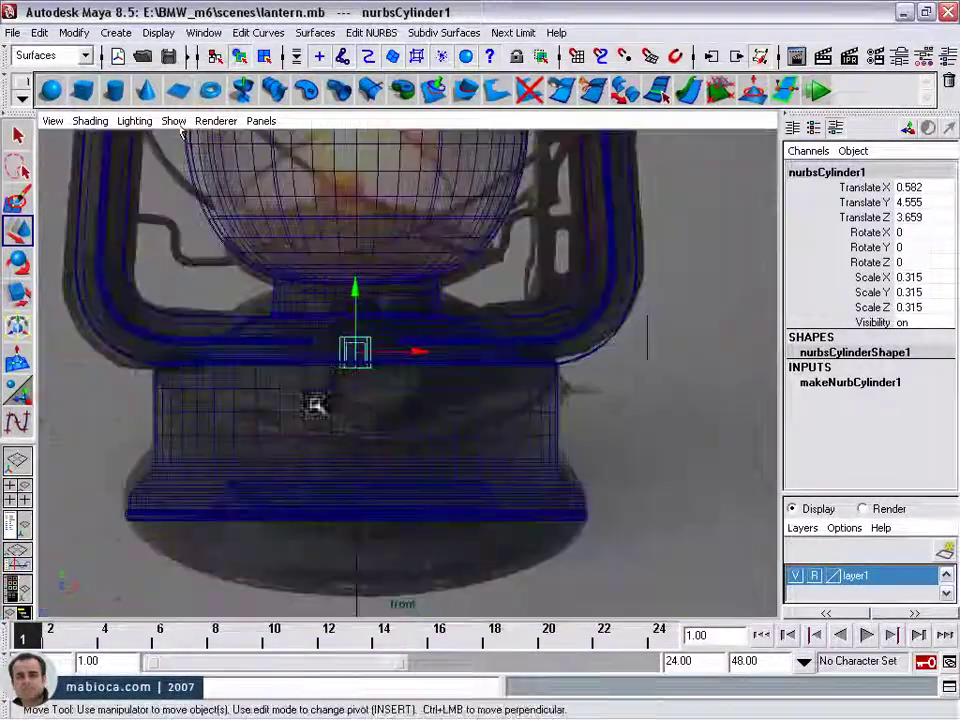
Hide NURBS surfaces in the viewport filter and select the base surface.
click(173, 120)
click(231, 229)
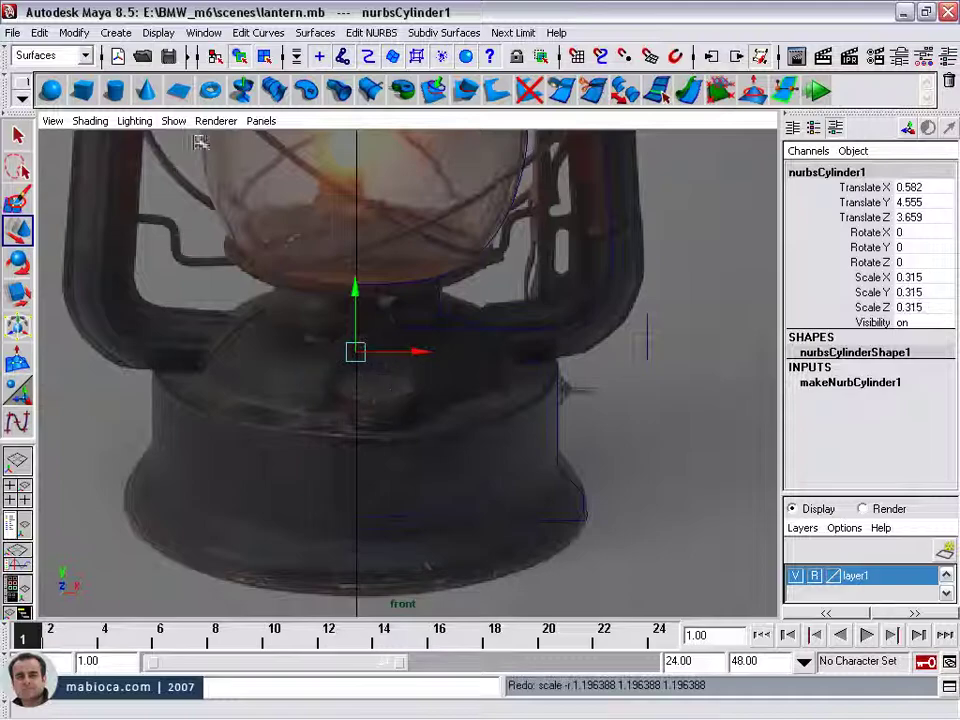
click(514, 257)
key(space)
key(space)
mouse_move(369, 396)
alt+mouse_down()
mouse_move(398, 356)
mouse_move(373, 290)
alt+mouse_up()
Insert two isoparms into revolvedSurface5 around the cylinder.
right_drag(373, 290, 350, 305)
click(459, 262)
mouse_move(364, 326)
alt+mouse_down()
mouse_move(203, 277)
mouse_move(250, 230)
alt+mouse_up()
click(371, 32)
click(388, 285)
mouse_move(388, 285)
alt+mouse_down()
mouse_move(531, 366)
mouse_move(210, 218)
alt+mouse_up()
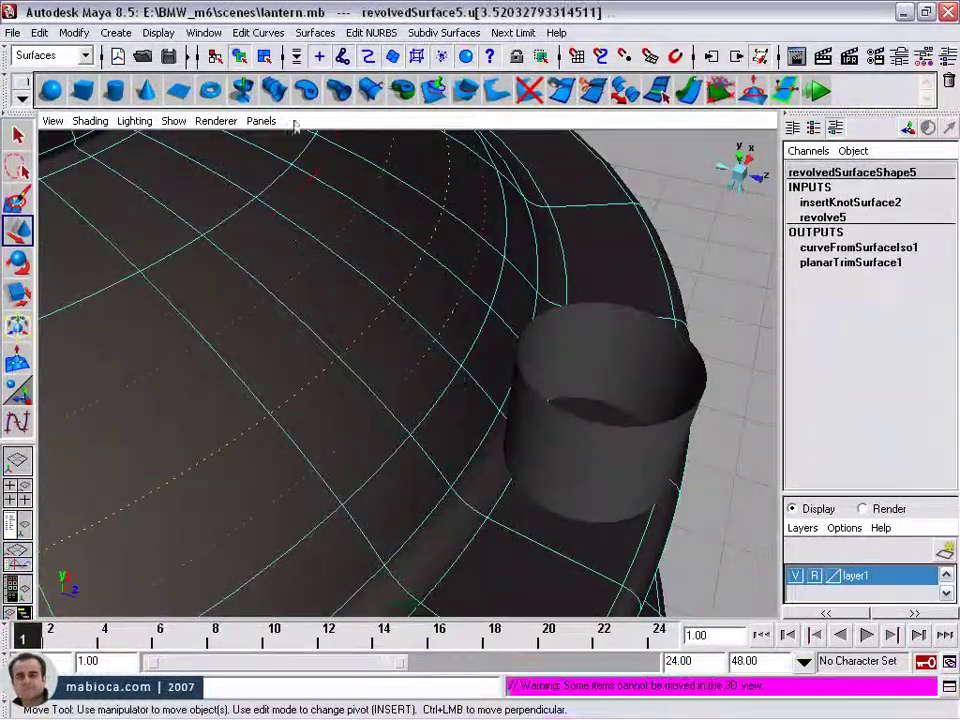
click(395, 286)
Inspect a patch of base CVs beside the cylinder, then reselect nurbsCylinder1.
alt+drag(467, 369, 426, 349)
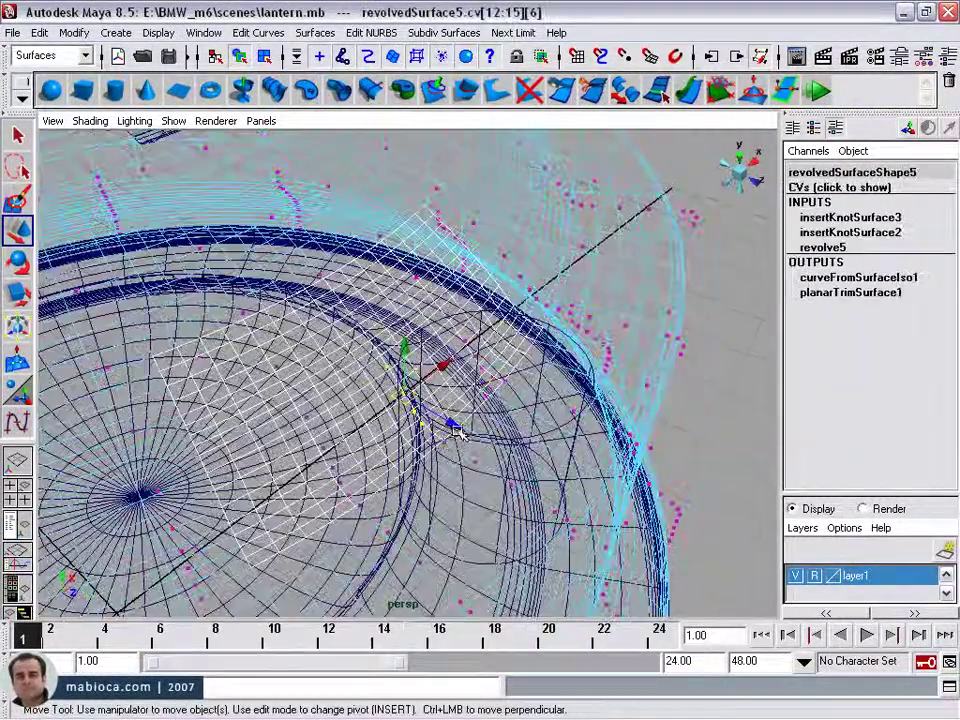
alt+drag(484, 412, 513, 403)
alt+drag(438, 375, 440, 397)
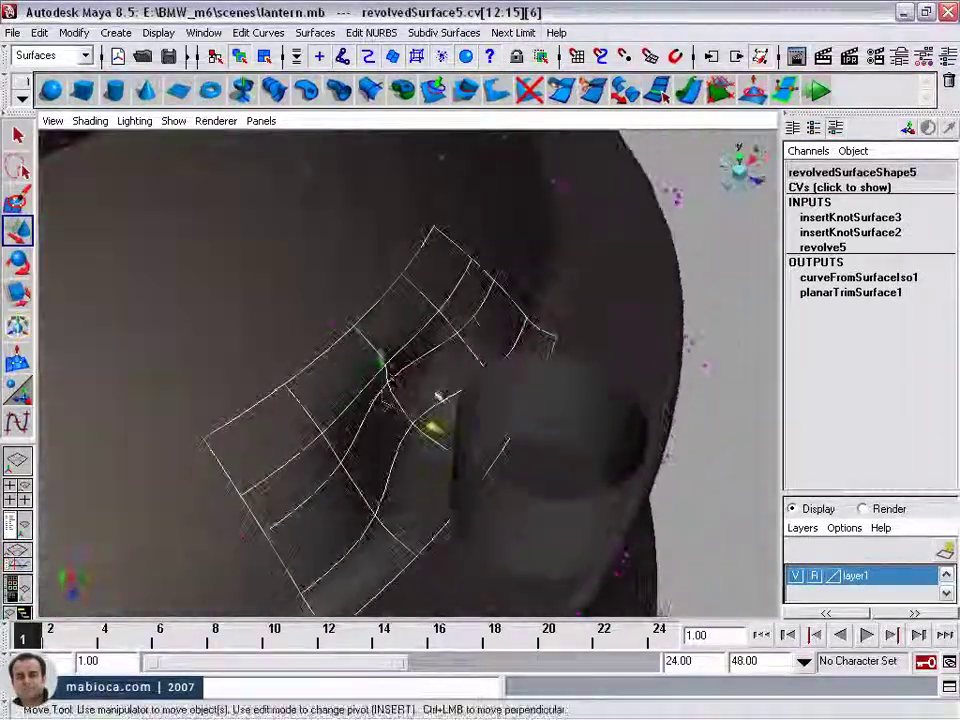
mouse_move(380, 385)
alt+mouse_down()
mouse_move(289, 364)
mouse_move(381, 317)
mouse_move(345, 345)
alt+mouse_up()
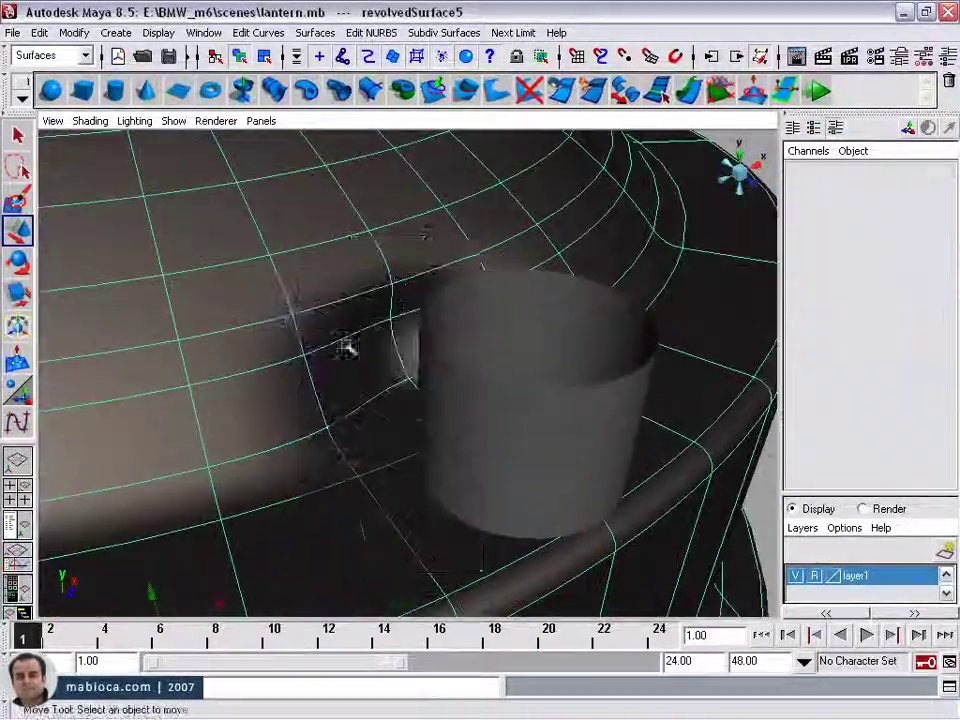
alt+drag(427, 303, 424, 316)
mouse_move(268, 355)
alt+mouse_down()
mouse_move(381, 326)
mouse_move(542, 428)
mouse_move(556, 452)
mouse_move(212, 377)
mouse_move(497, 422)
mouse_move(231, 403)
alt+mouse_up()
click(381, 326)
mouse_move(231, 403)
alt+right_down()
mouse_move(418, 502)
mouse_move(318, 312)
alt+right_up()
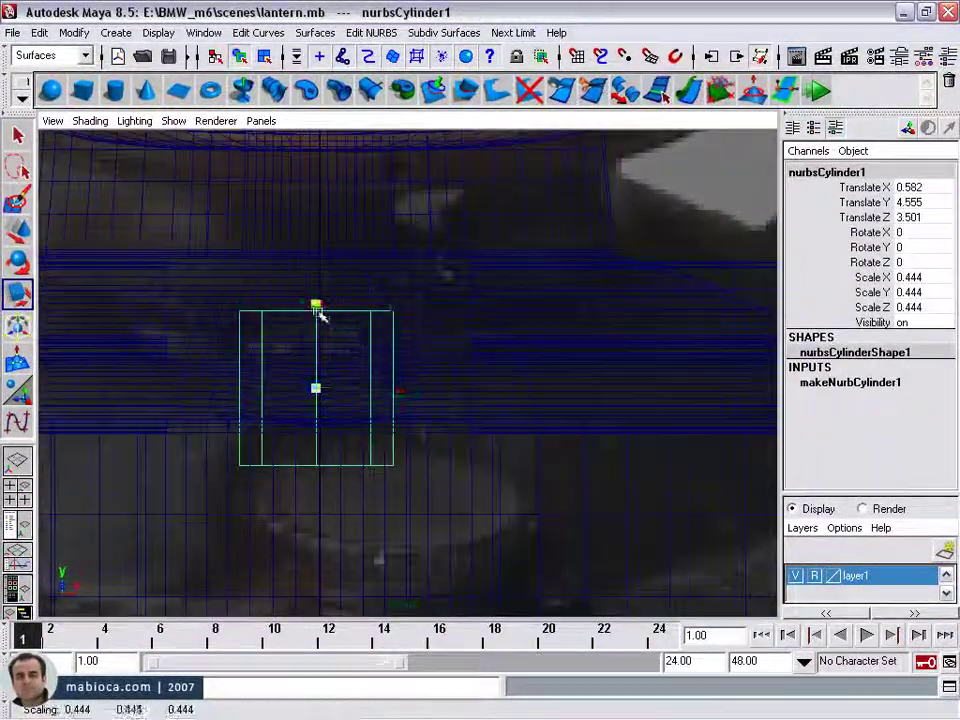
Give nurbsCylinder1 16 spans and flatten it to 0.183 on Y with ribbed CV rows.
key(space)
click(480, 396)
click(850, 382)
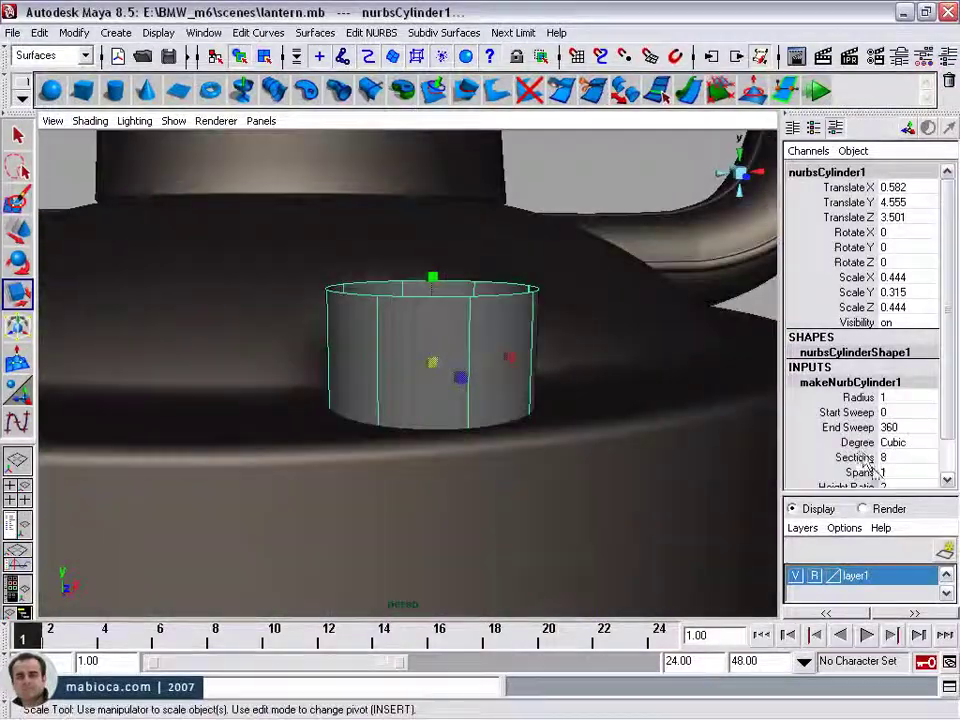
middle_drag(559, 398, 497, 416)
right_drag(501, 416, 500, 460)
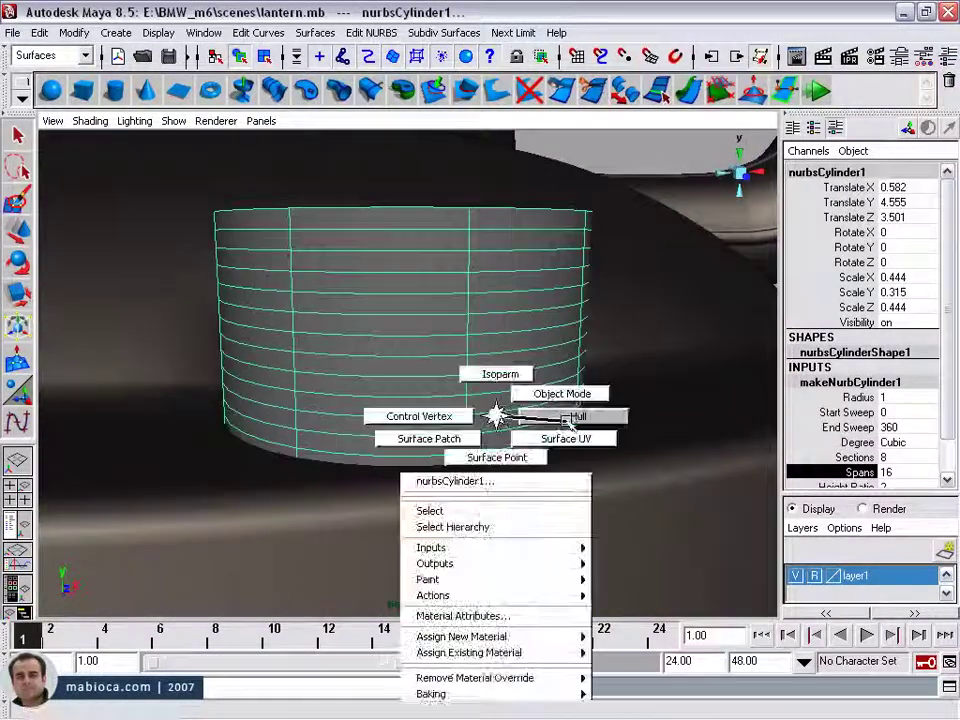
key(r)
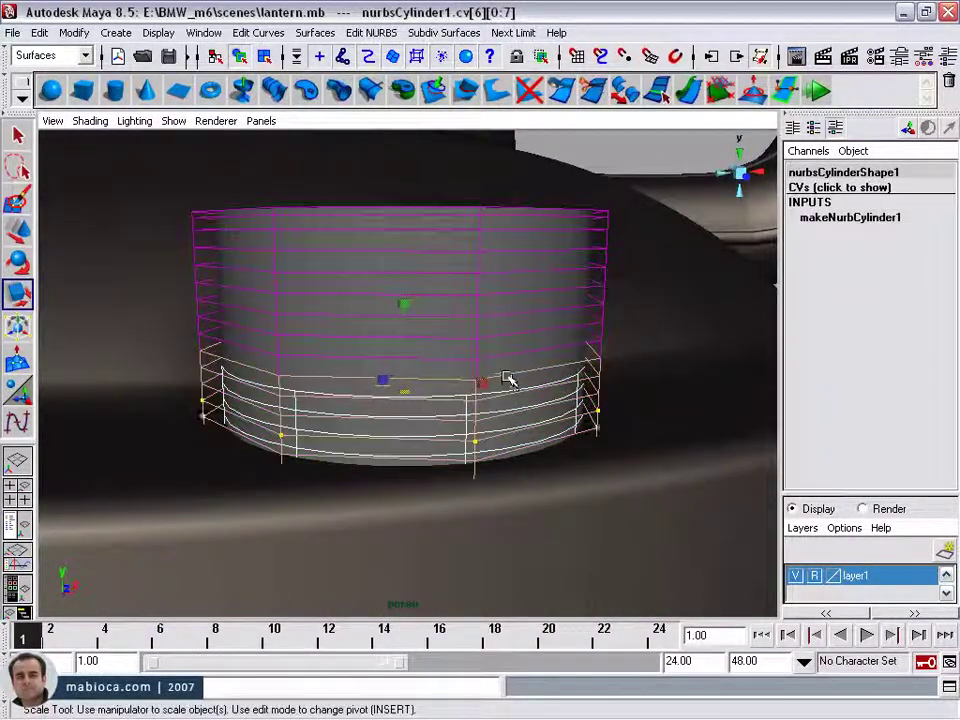
mouse_move(508, 379)
alt+mouse_down()
mouse_move(167, 328)
mouse_move(138, 305)
alt+mouse_up()
mouse_move(150, 240)
alt+mouse_down()
mouse_move(146, 189)
mouse_move(154, 246)
mouse_move(381, 392)
alt+mouse_up()
key(f)
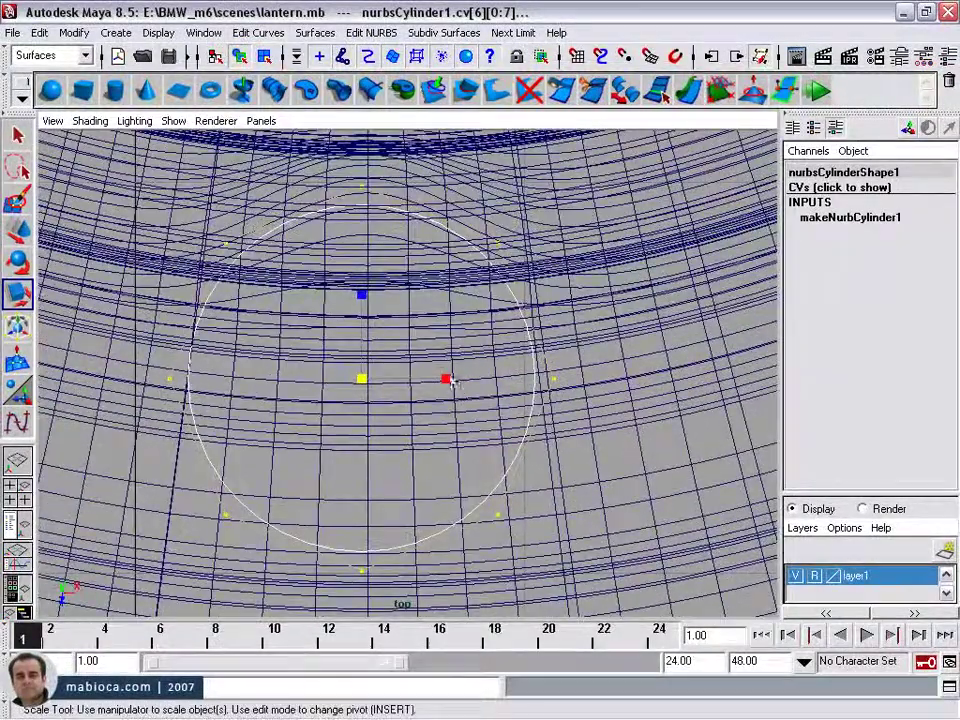
mouse_move(364, 306)
alt+mouse_down()
mouse_move(506, 364)
mouse_move(705, 218)
alt+mouse_up()
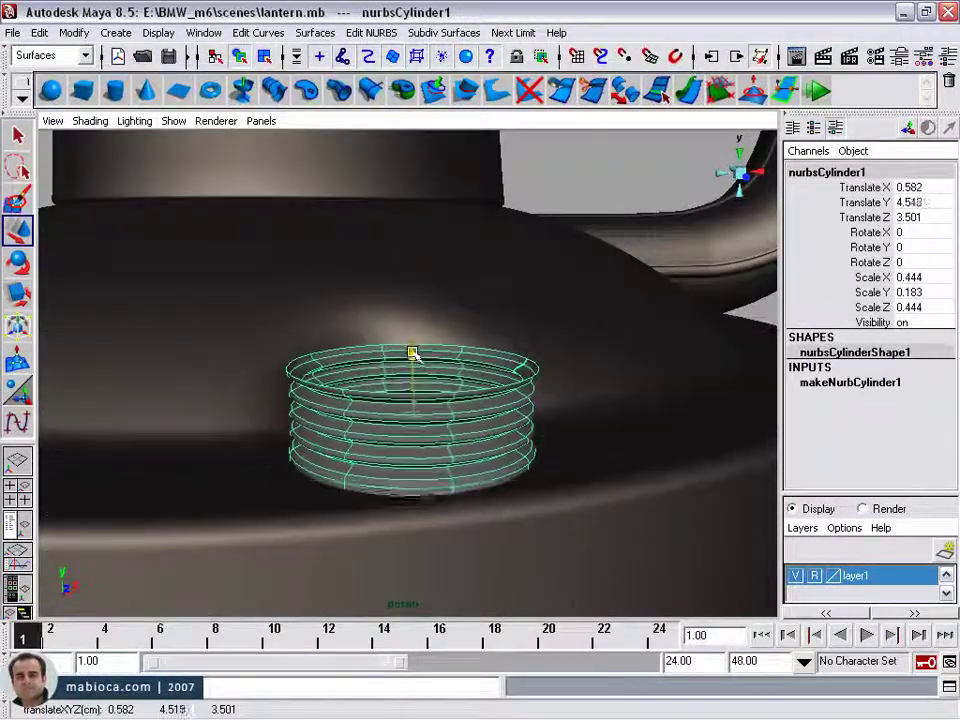
scroll(492, 394, up, 5)
Insert an isoparm ring near the top at U 1.974 and raise the top CV row.
key(F8)
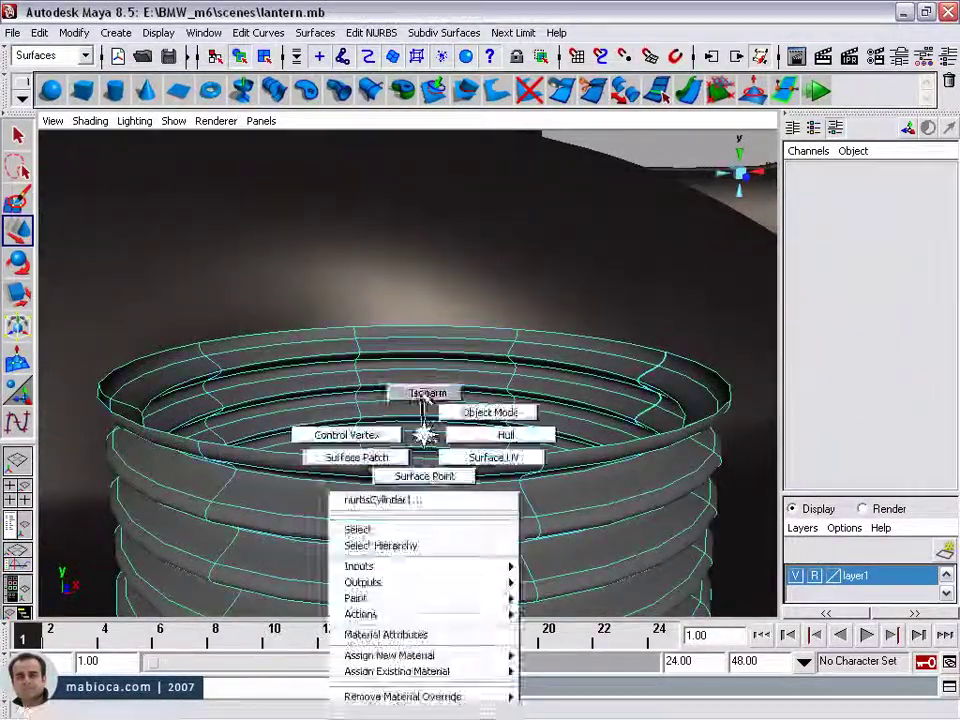
right_drag(420, 430, 420, 392)
click(371, 32)
click(390, 283)
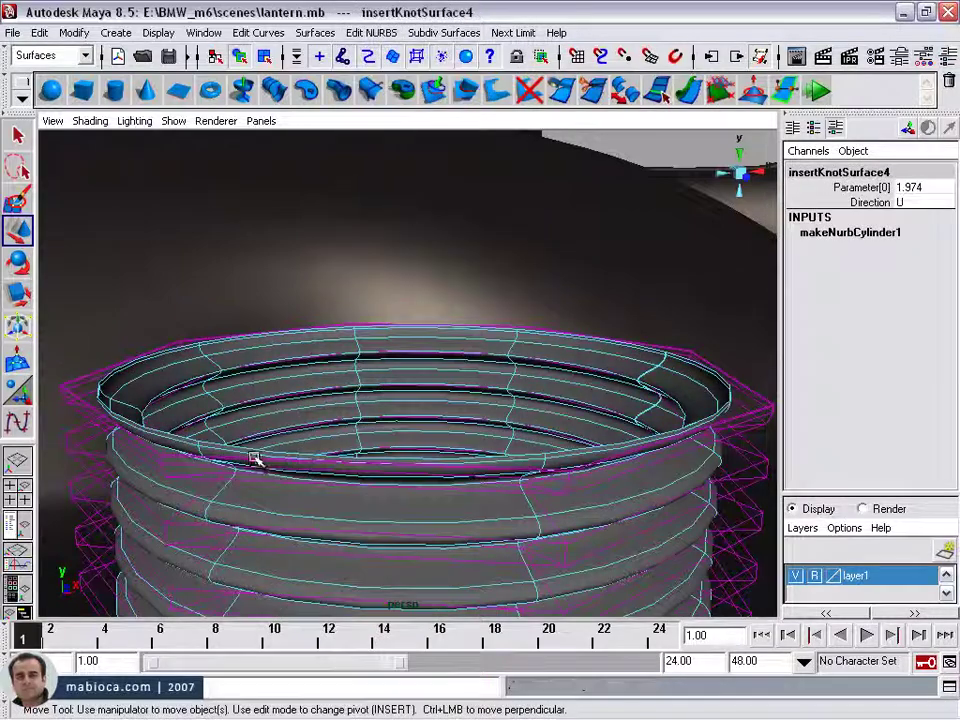
click(301, 474)
mouse_move(414, 298)
mouse_down()
mouse_move(416, 254)
mouse_move(171, 349)
mouse_up()
scroll(417, 263, down, 5)
scroll(441, 452, up, 5)
Add isoparm rings just below the collar's top edge near U 1.998.
right_click(443, 434)
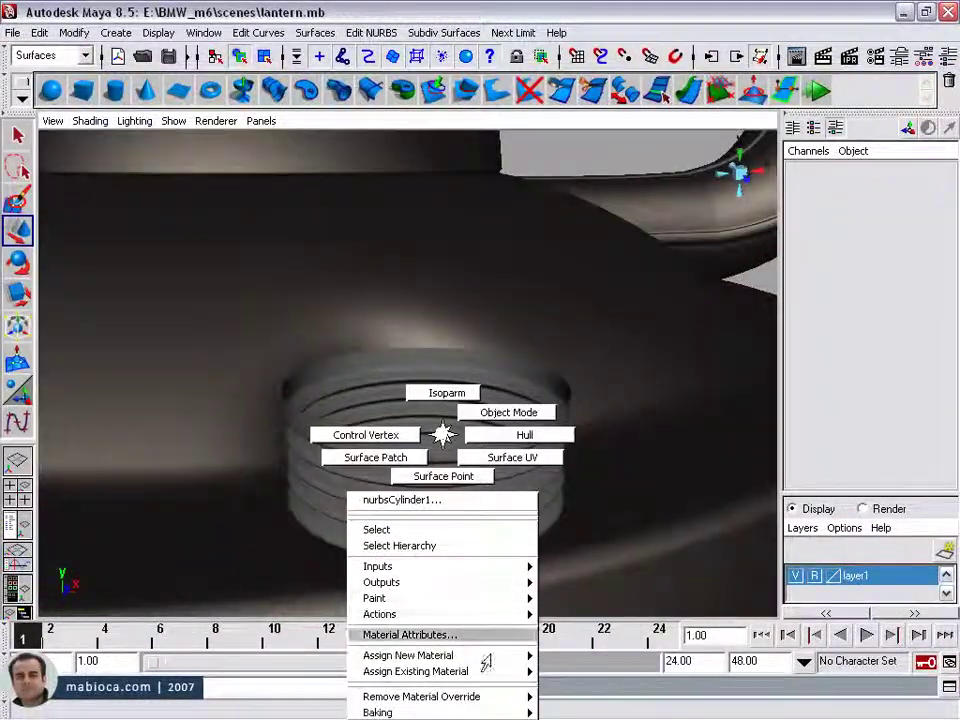
click(509, 412)
scroll(283, 443, down, 5)
alt+drag(283, 443, 283, 411)
scroll(397, 418, up, 5)
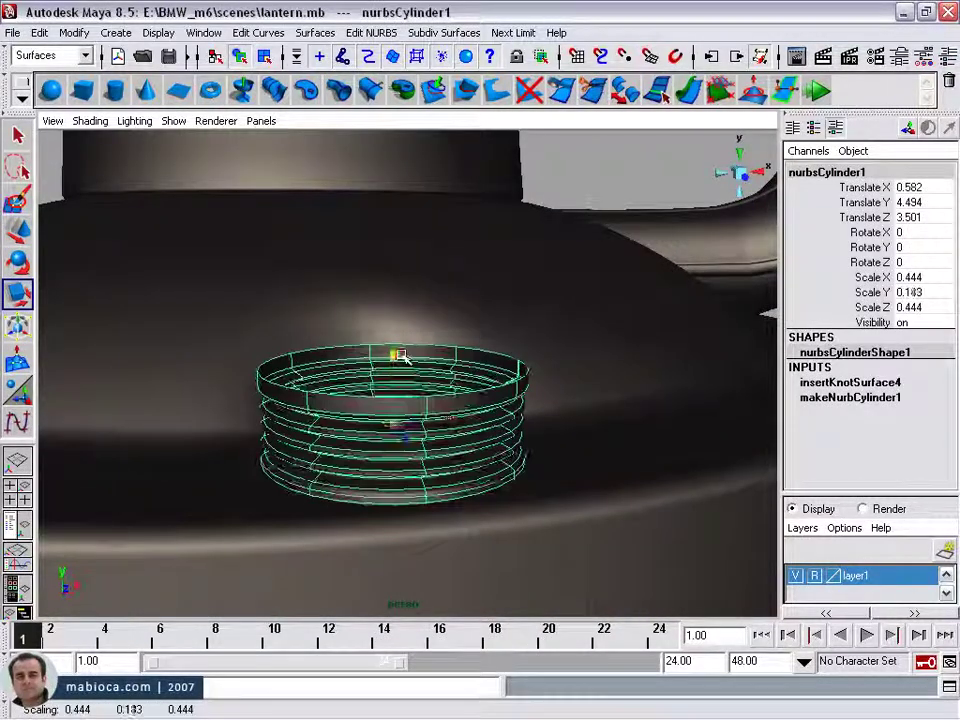
right_drag(468, 402, 437, 402)
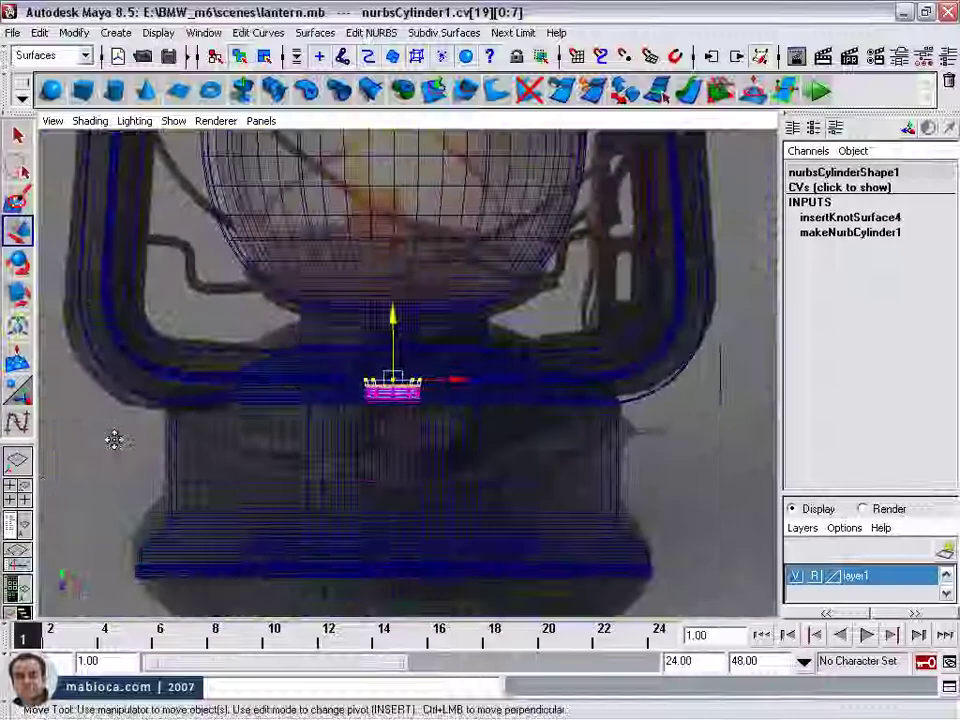
alt+right_drag(114, 440, 291, 420)
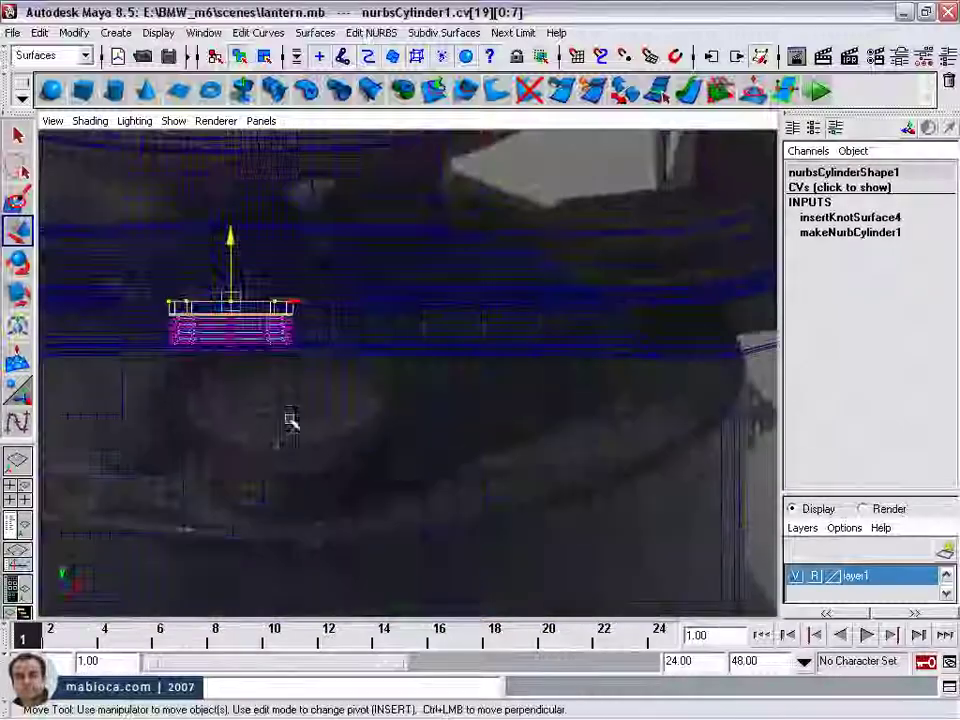
mouse_move(291, 420)
alt+mouse_down()
mouse_move(358, 461)
mouse_move(280, 410)
alt+mouse_up()
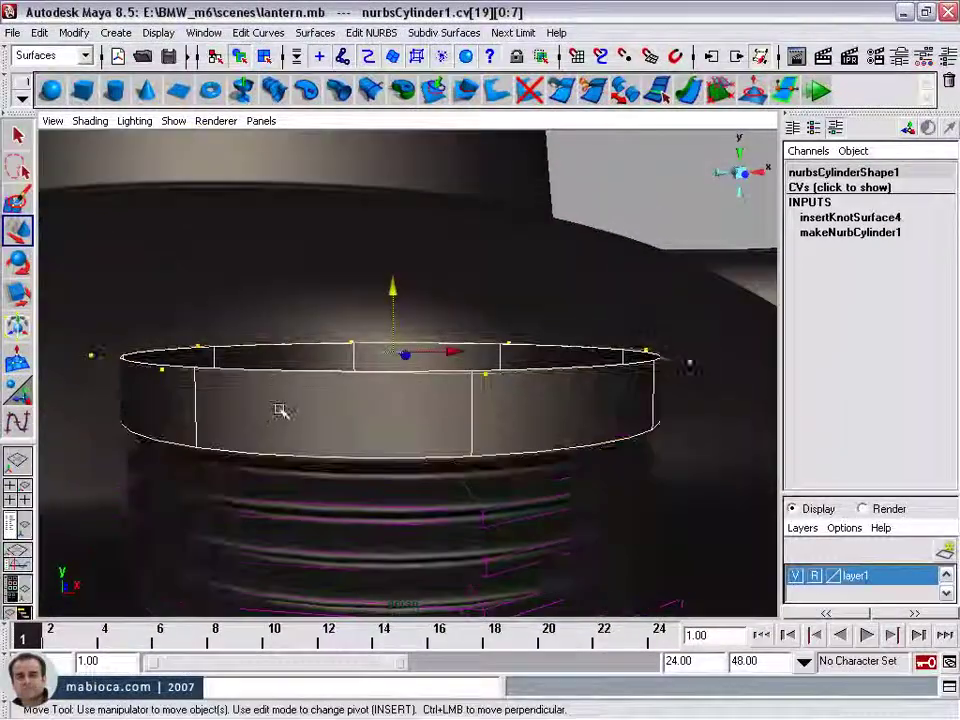
click(278, 410)
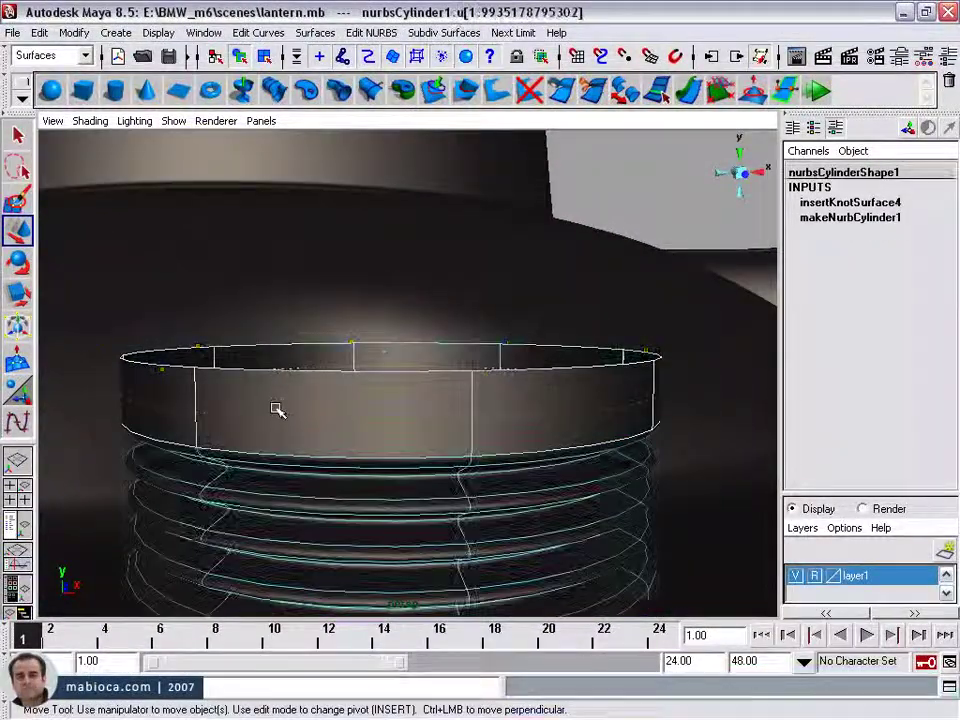
shift+right_drag(352, 156, 340, 220)
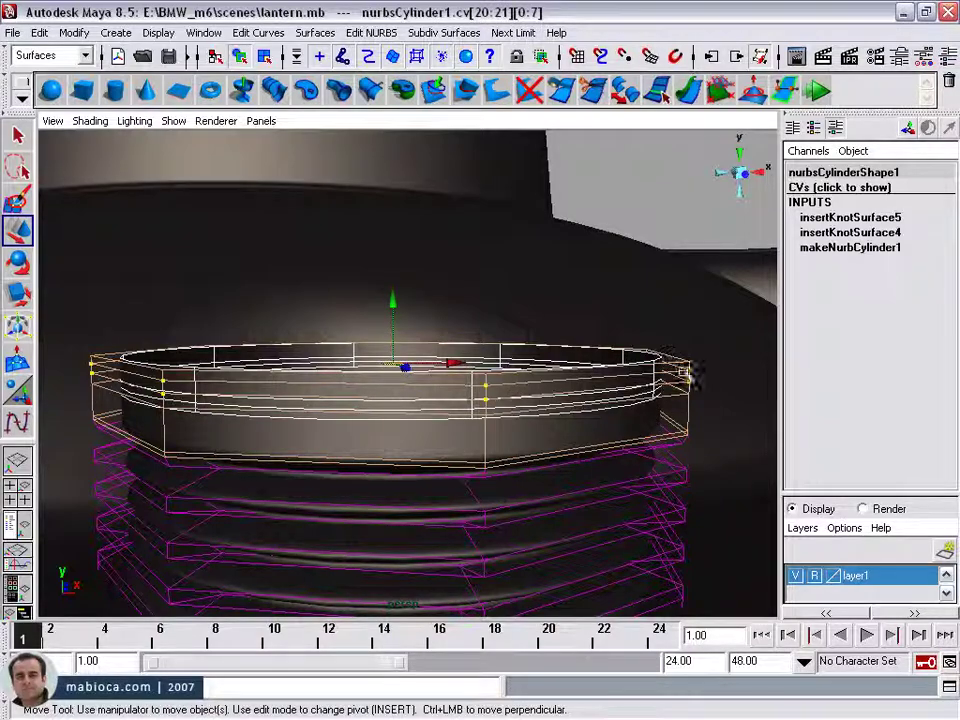
Scale the upper rim CV rows outward into a lip and move them upward.
alt+right_drag(688, 374, 640, 385)
mouse_move(640, 385)
alt+mouse_down()
mouse_move(596, 398)
mouse_move(411, 363)
alt+mouse_up()
key(r)
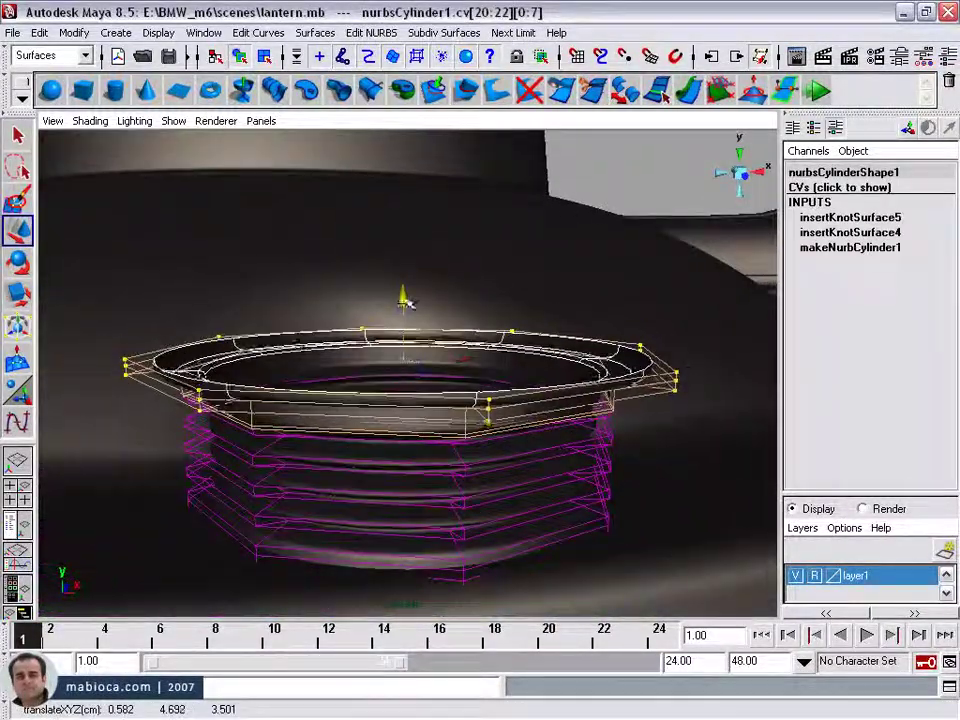
alt+right_drag(404, 300, 473, 445)
key(r)
key(w)
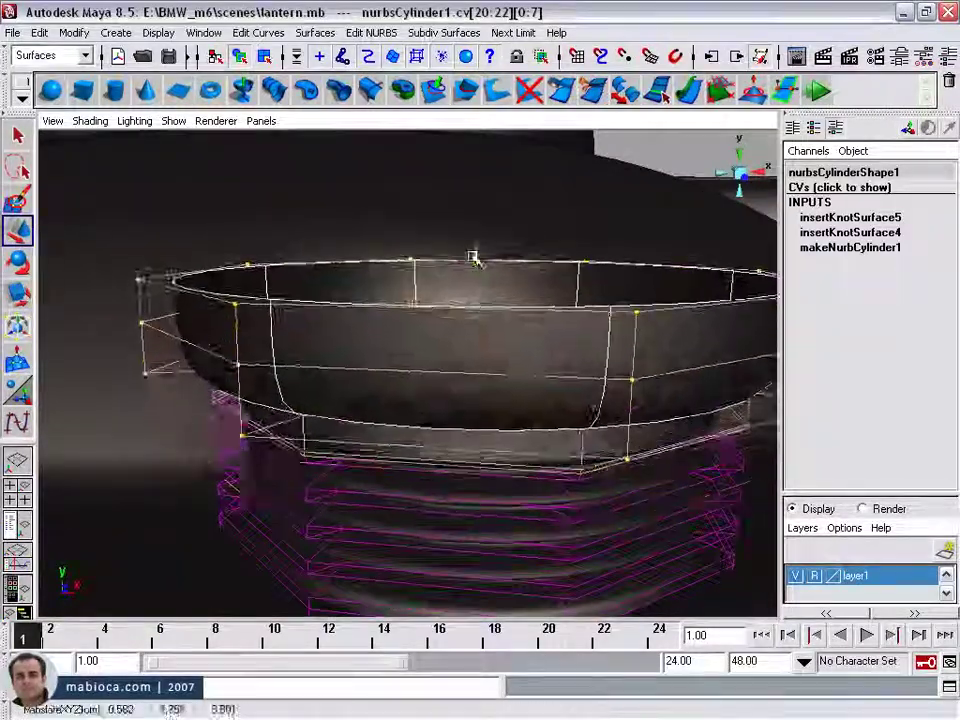
alt+drag(473, 257, 353, 290)
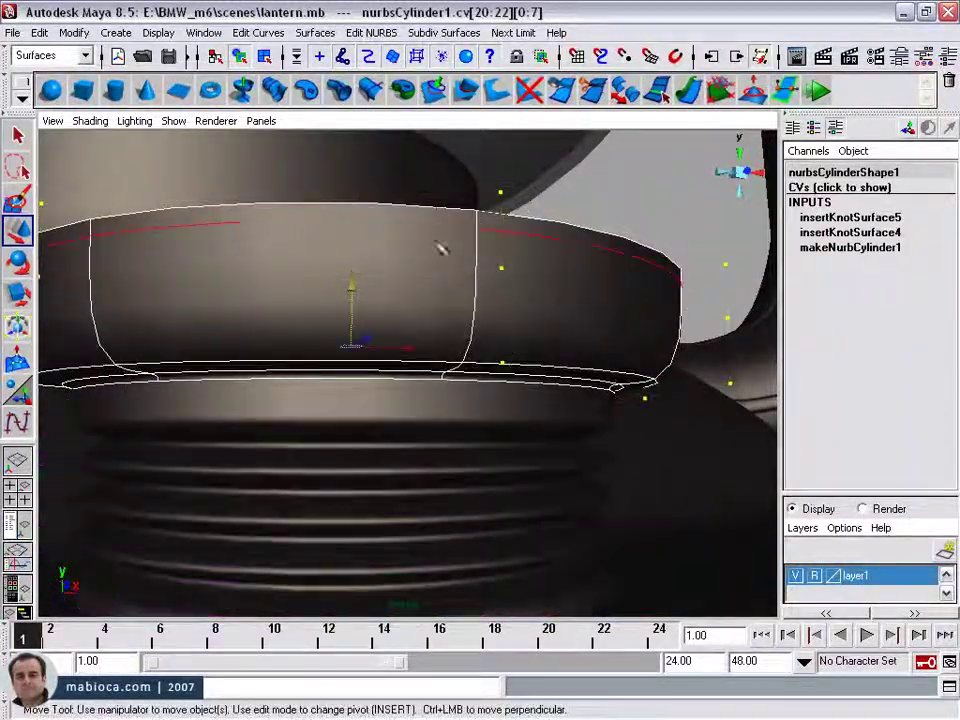
click(371, 32)
Insert another rim ring and resize the upper rim row of CVs.
click(392, 285)
right_click(332, 321)
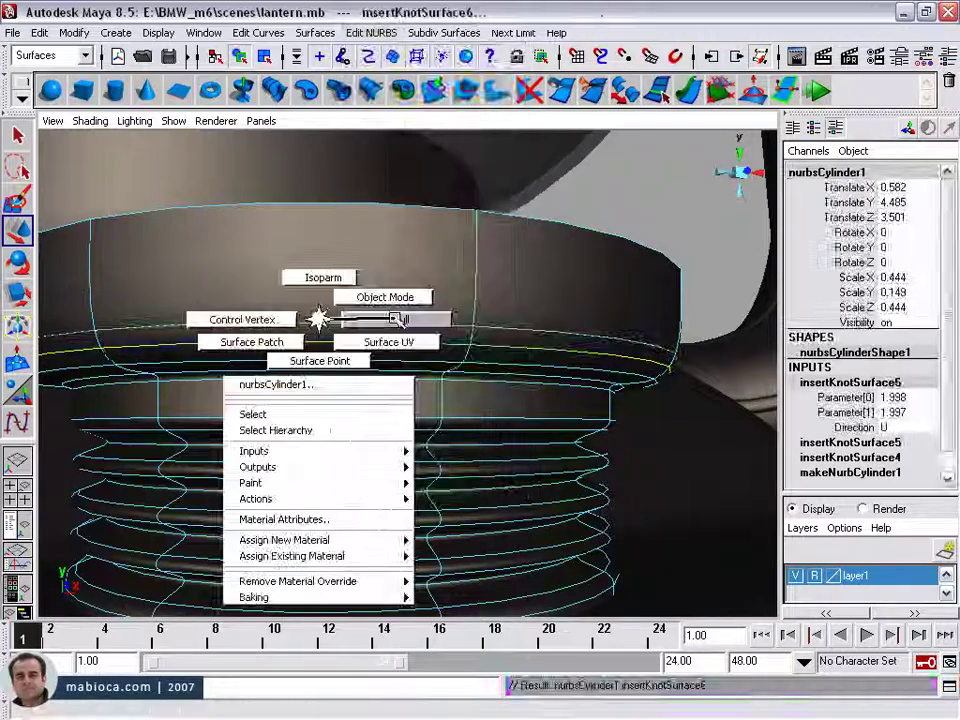
click(394, 295)
key(r)
mouse_move(493, 407)
alt+mouse_down()
mouse_move(680, 372)
mouse_move(544, 343)
mouse_move(680, 368)
alt+mouse_up()
Insert two more rim rings at U 2 and select the uppermost rim corner CVs.
mouse_move(348, 343)
alt+mouse_down()
mouse_move(480, 300)
mouse_move(470, 320)
alt+mouse_up()
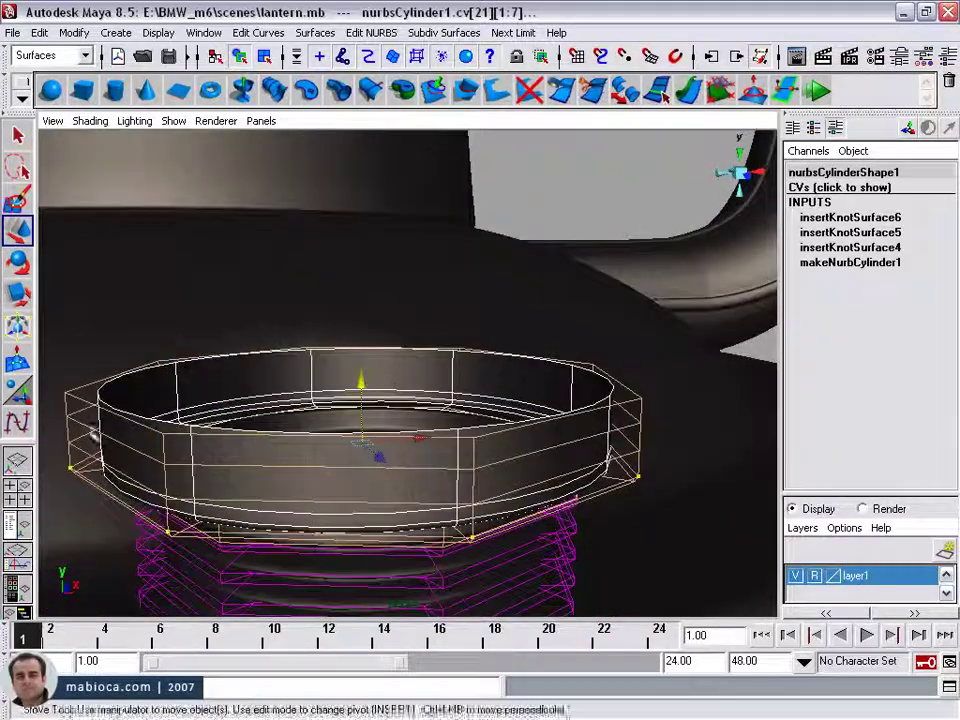
click(371, 32)
click(390, 285)
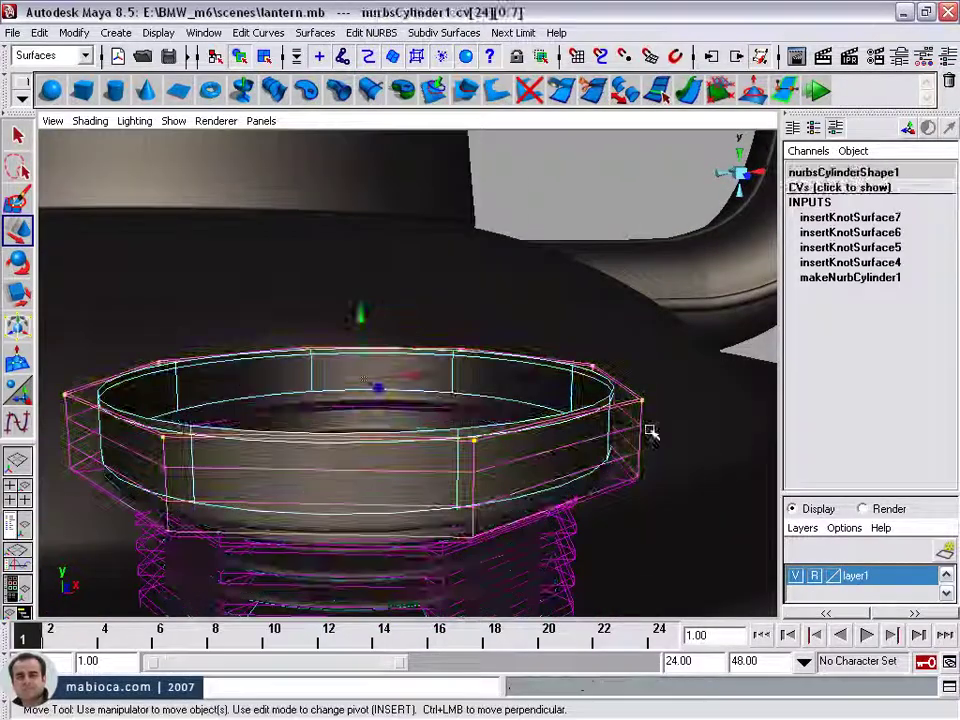
mouse_move(362, 320)
alt+right_down()
mouse_move(433, 375)
mouse_move(446, 435)
mouse_move(302, 427)
alt+right_up()
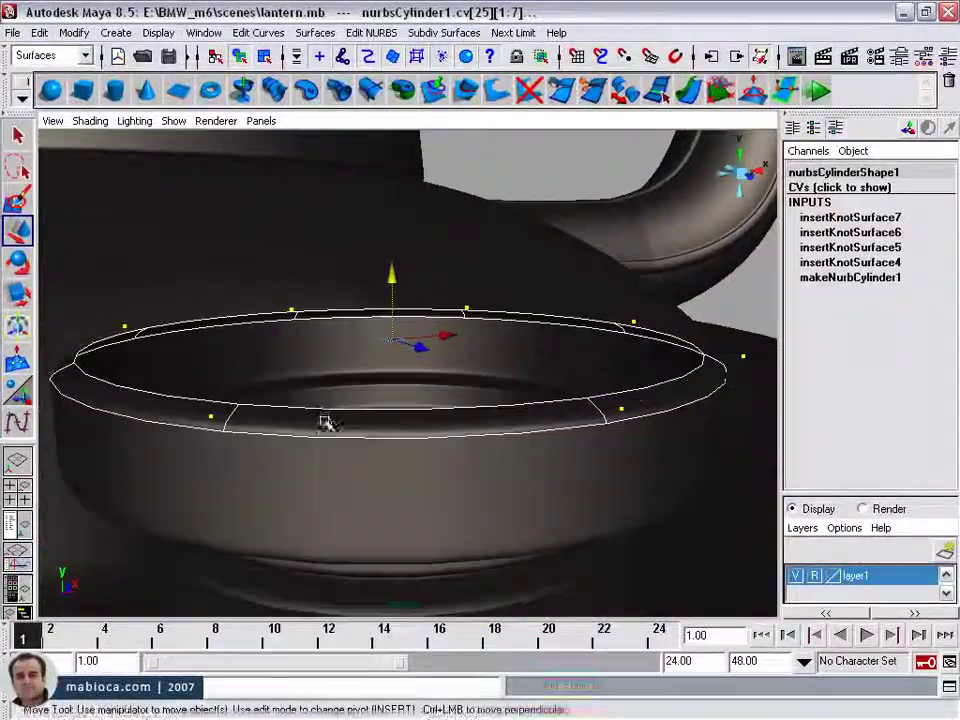
click(326, 420)
click(371, 32)
click(390, 285)
mouse_move(349, 369)
alt+mouse_down()
mouse_move(388, 243)
mouse_move(546, 440)
alt+mouse_up()
right_drag(546, 440, 680, 466)
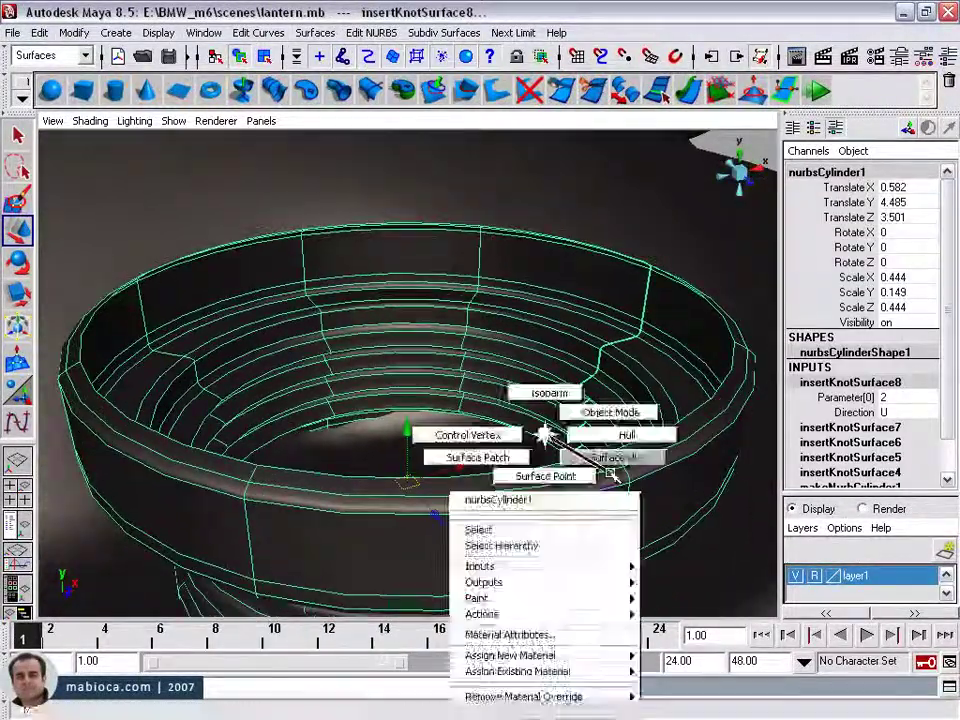
mouse_move(778, 376)
alt+mouse_down()
mouse_move(692, 364)
mouse_move(350, 246)
alt+mouse_up()
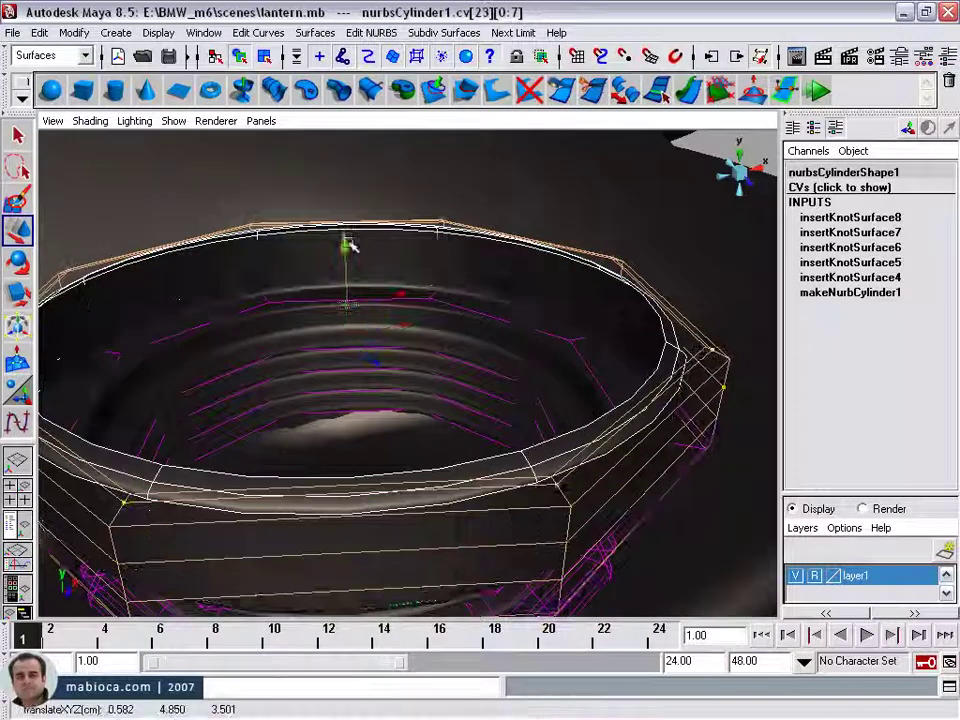
right_drag(677, 332, 676, 371)
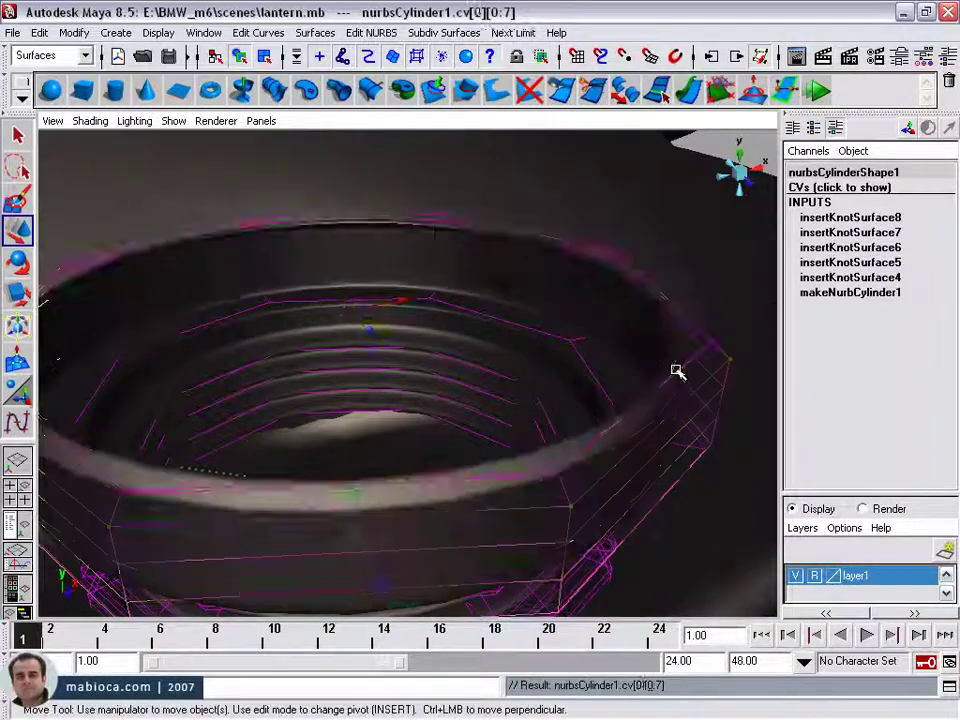
alt+drag(345, 241, 347, 289)
Cap the collar's inner rim ring with a flat Planar surface.
click(371, 32)
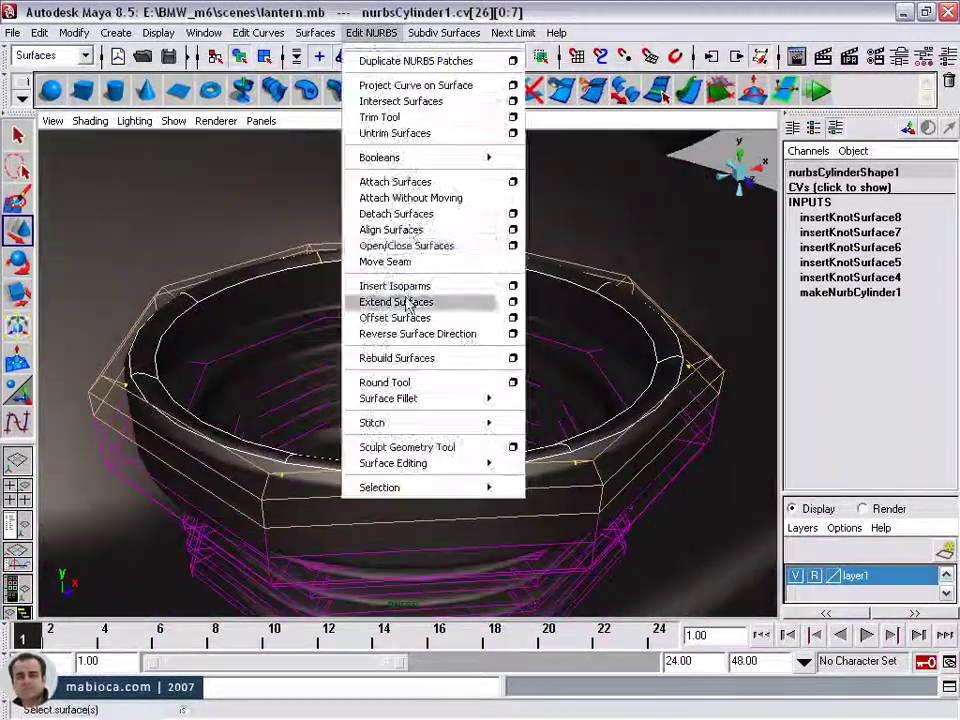
right_drag(435, 322, 436, 290)
click(480, 261)
click(315, 32)
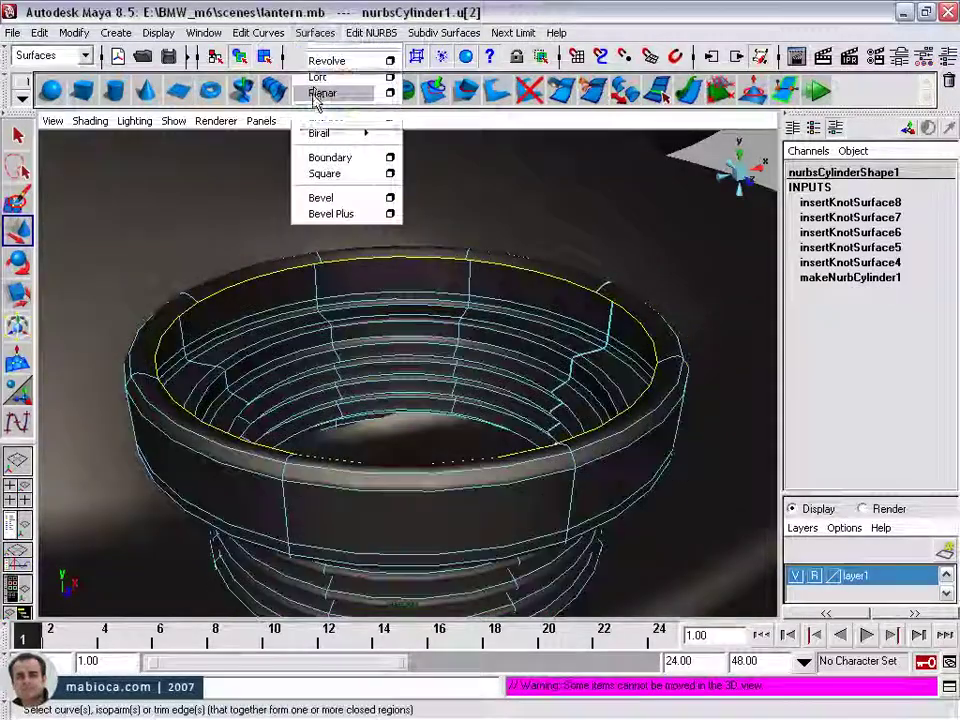
click(317, 92)
right_drag(369, 363, 380, 609)
Frame the complete shaded lantern with its burner collar in the perspective view.
mouse_move(473, 551)
alt+mouse_down()
mouse_move(542, 371)
mouse_move(677, 456)
mouse_move(364, 491)
alt+mouse_up()
key(space)
click(598, 305)
key(space)
mouse_move(424, 476)
alt+mouse_down()
mouse_move(493, 418)
mouse_move(265, 370)
alt+mouse_up()
alt+right_drag(435, 393, 300, 380)
mouse_move(300, 380)
alt+mouse_down()
mouse_move(229, 343)
mouse_move(319, 343)
alt+mouse_up()
alt+right_drag(319, 343, 380, 343)
key([)
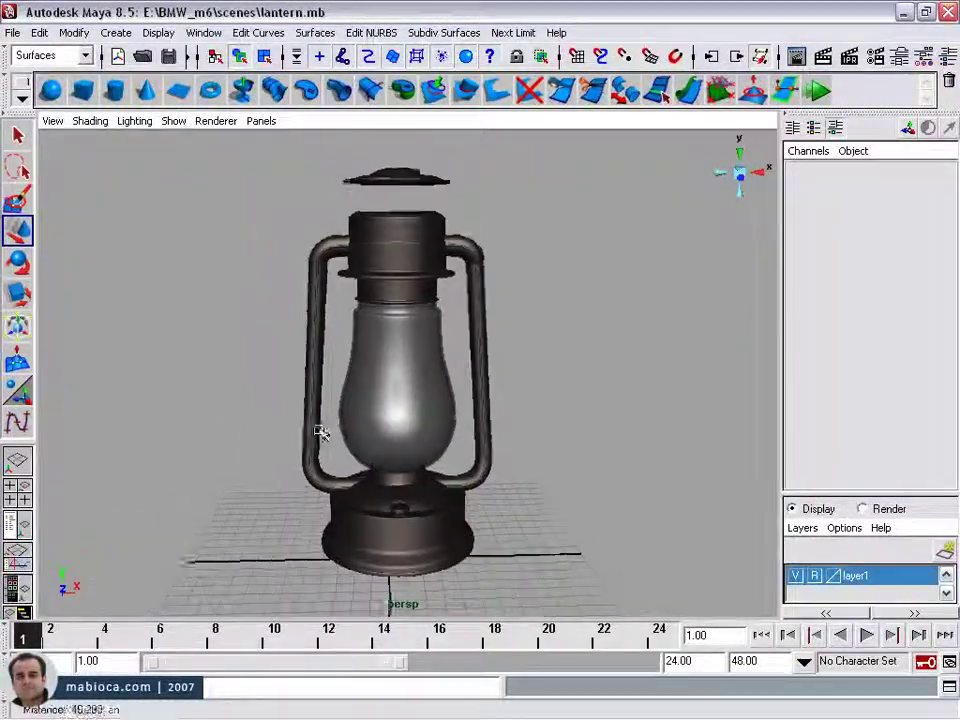